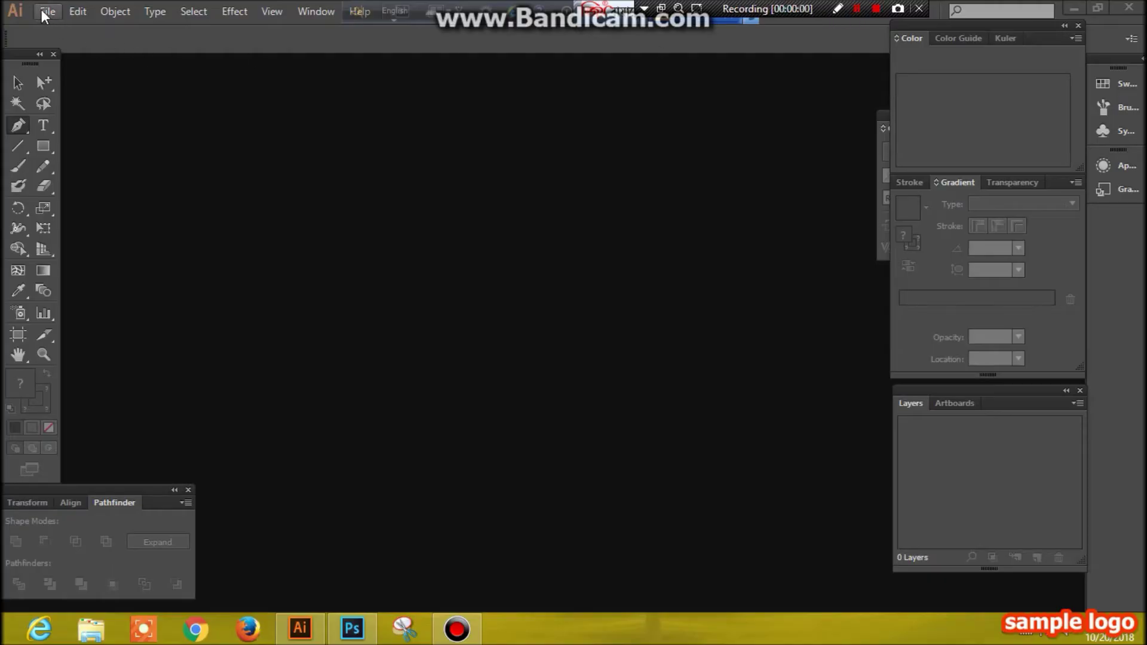
Open the File menu over the empty Illustrator workspace.
click(43, 10)
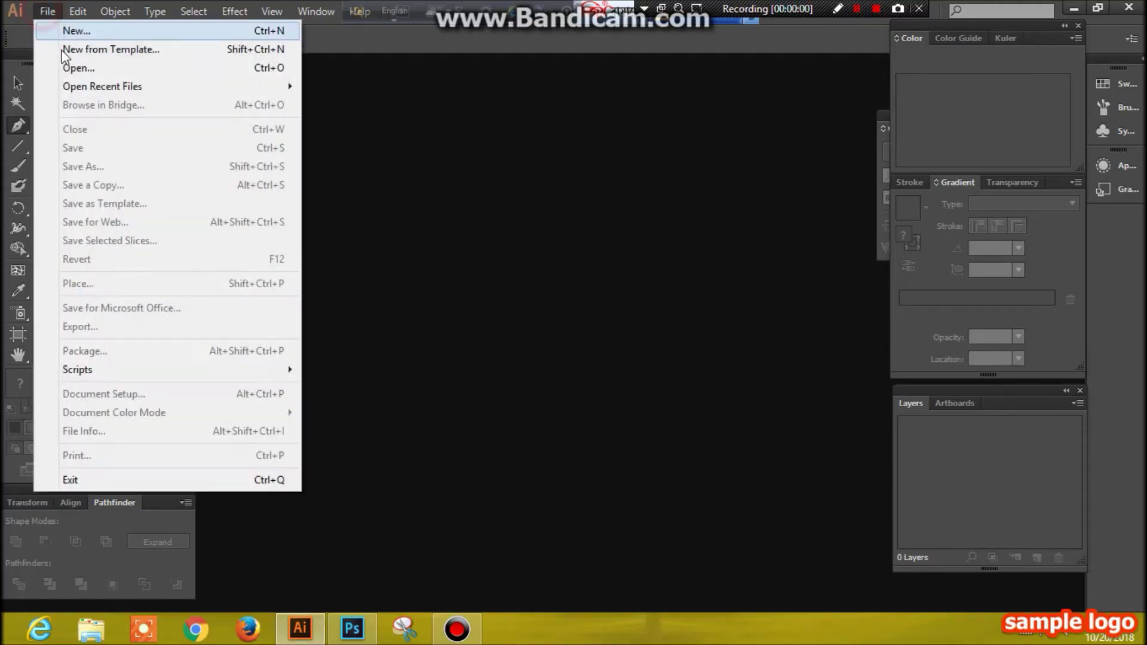
Create a new 3.5 × 2 inch CMYK document.
click(76, 31)
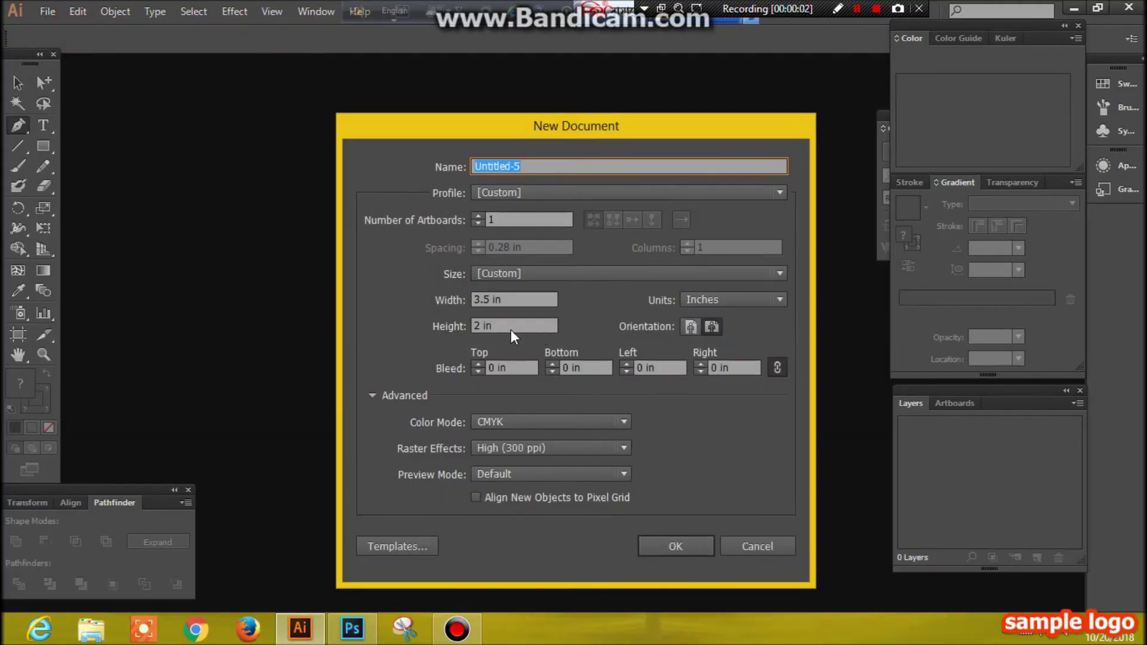
click(511, 297)
key(Tab)
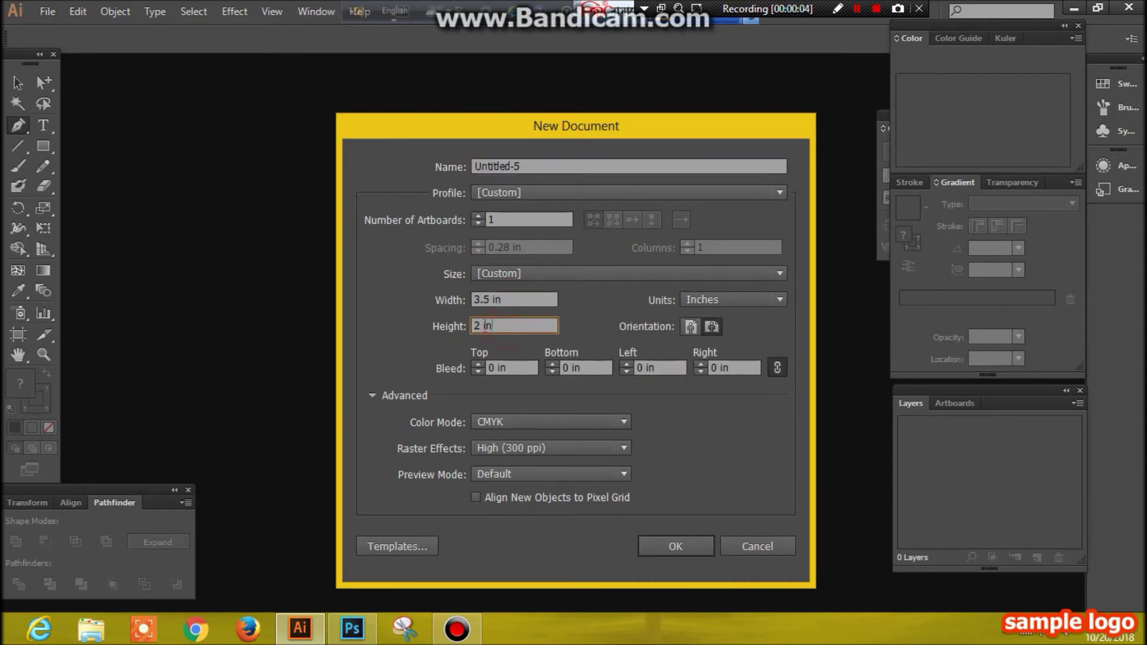
click(508, 422)
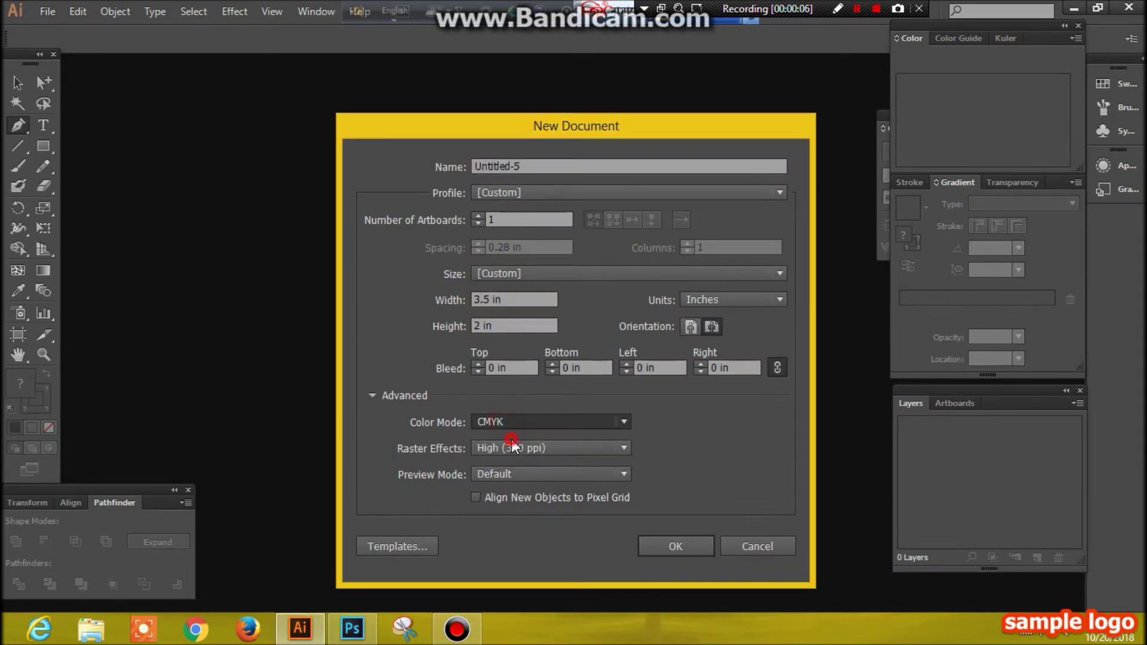
click(673, 547)
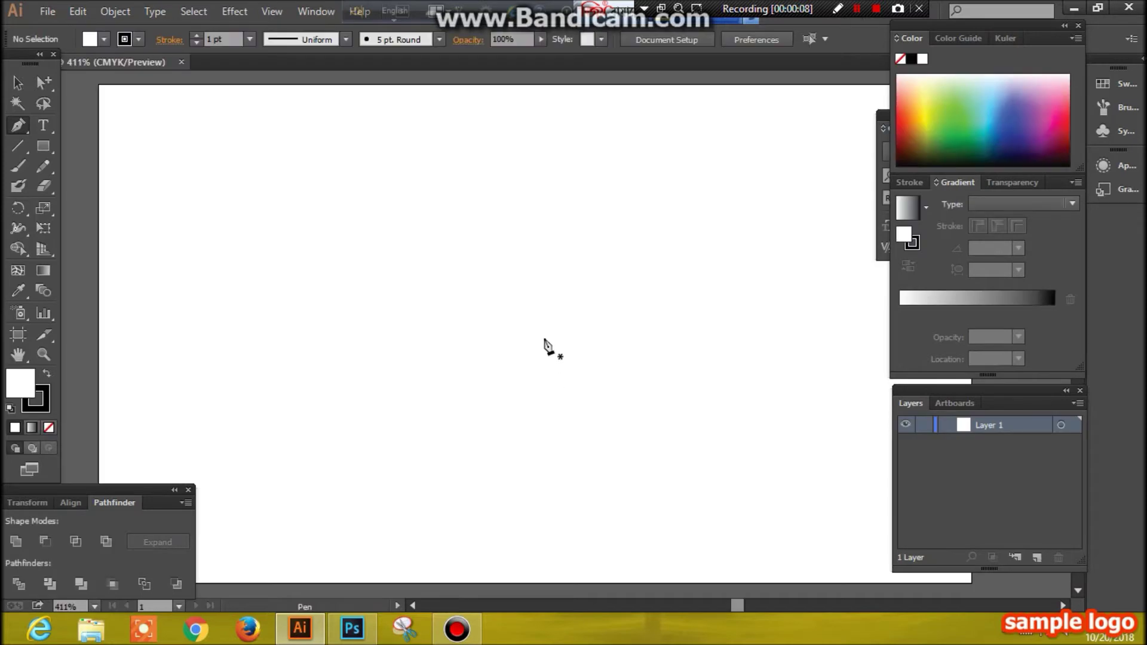
Set the stroke to None and the fill to pure black #000000.
key(ctrl+minus)
key(ctrl+minus)
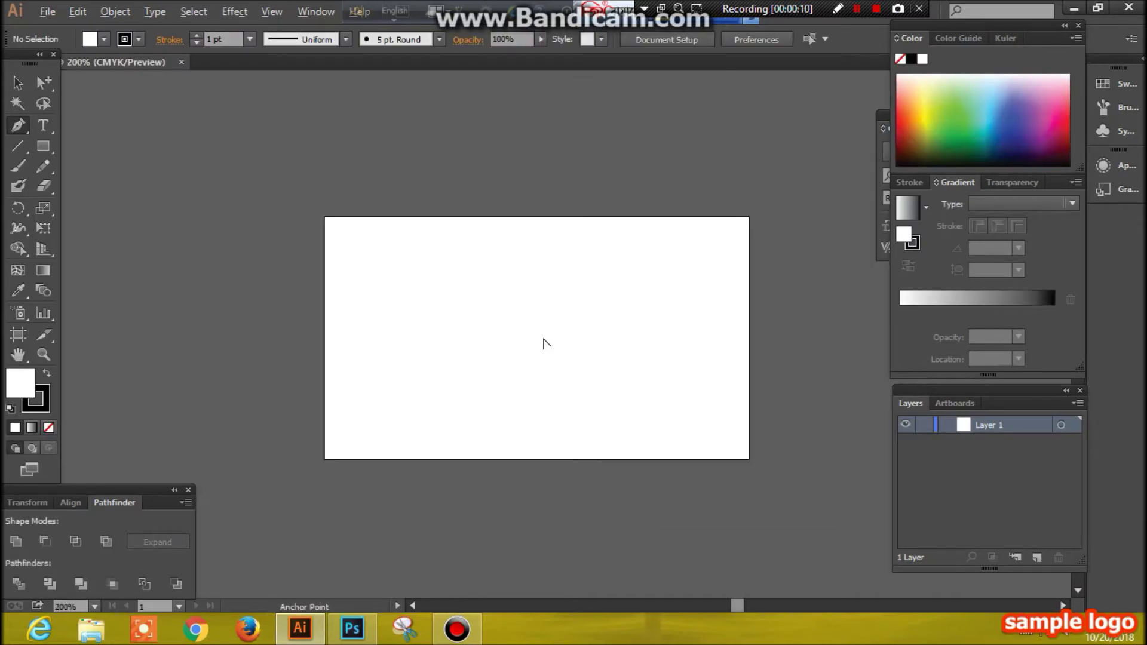
click(44, 399)
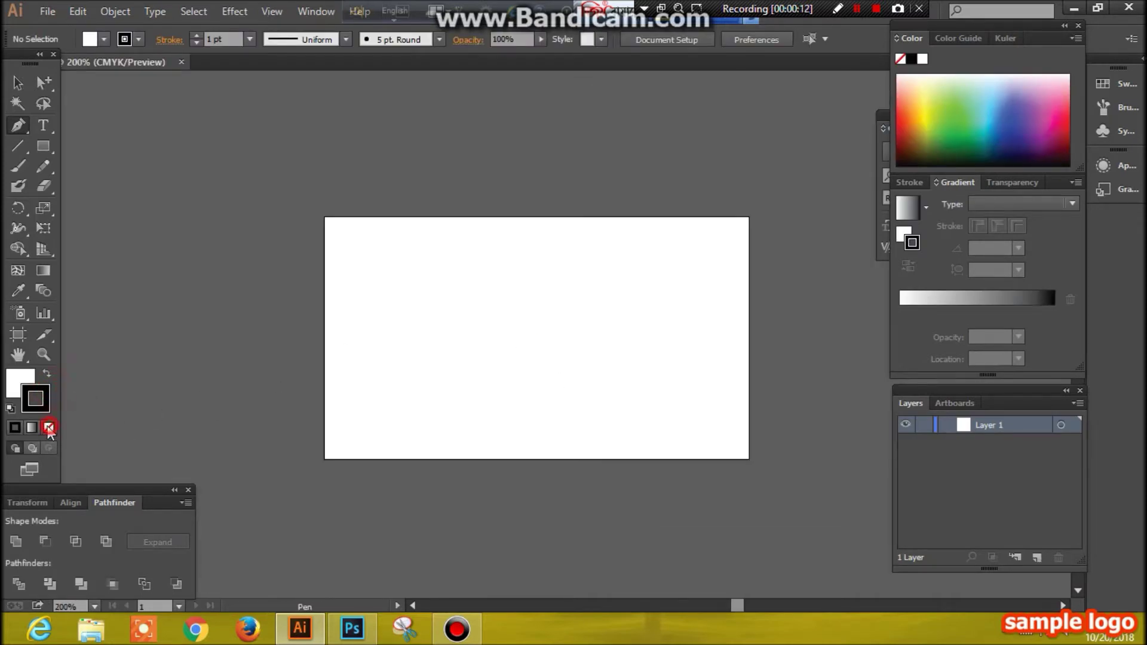
click(49, 428)
double_click(21, 383)
click(247, 515)
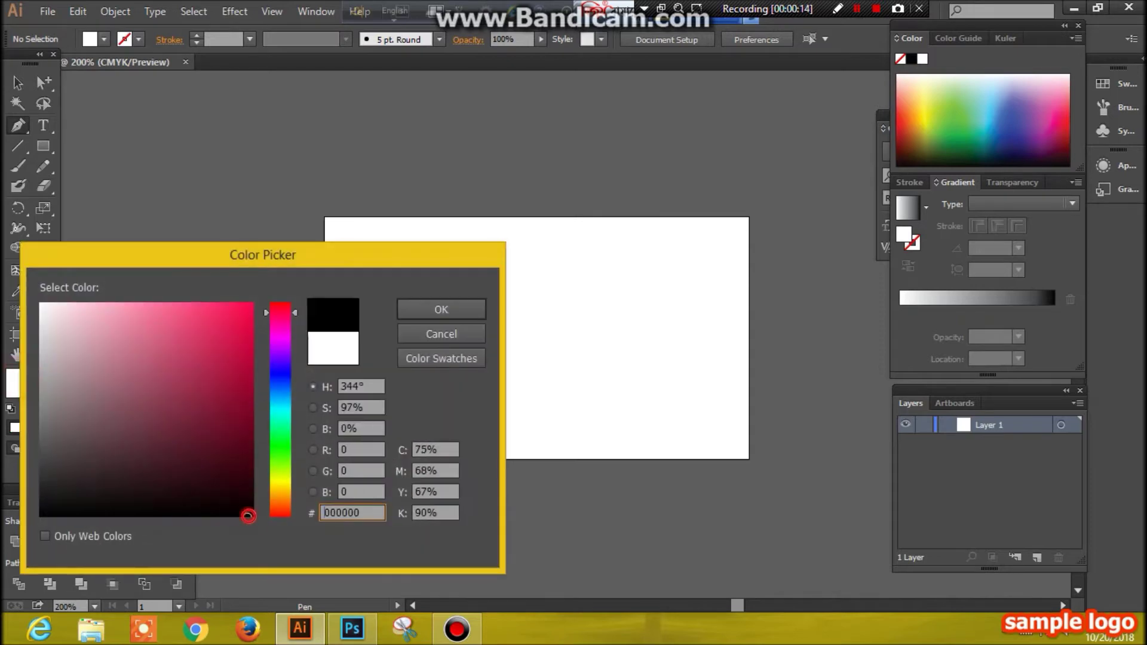
click(433, 309)
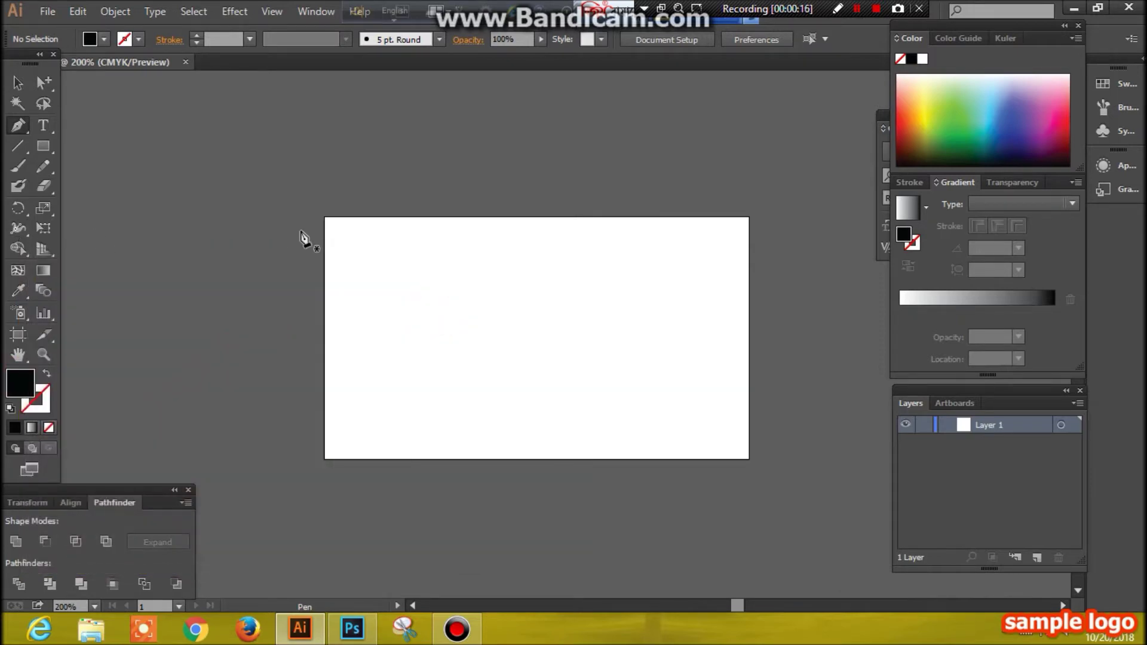
Draw a black rectangle covering the whole 3.5 × 2 inch artboard.
click(43, 146)
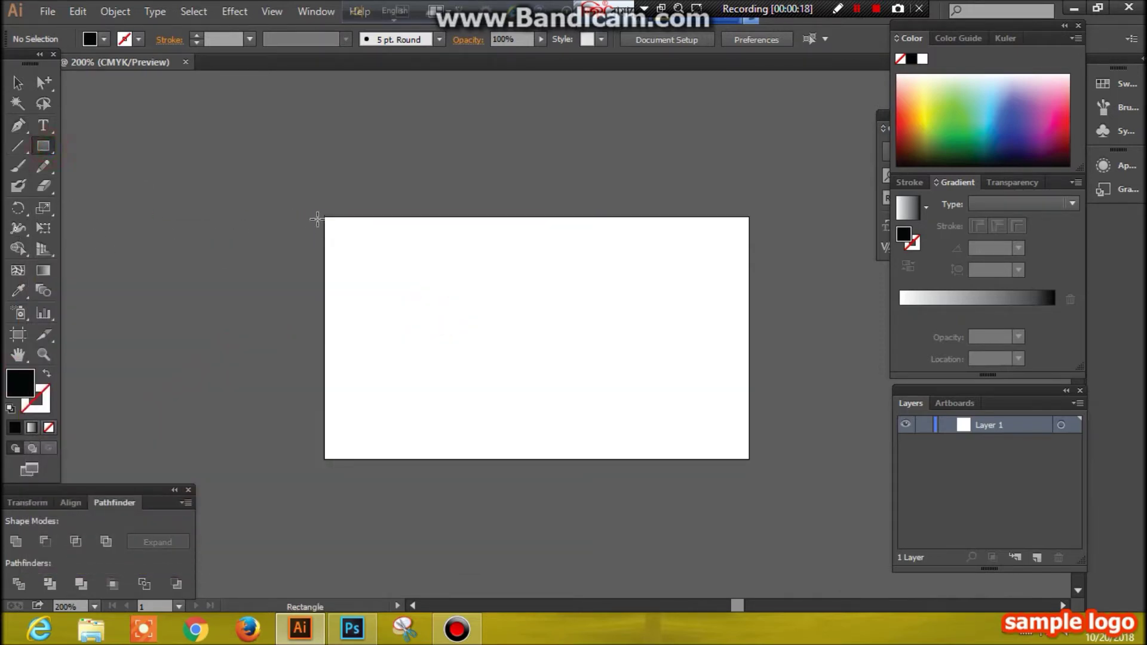
mouse_move(323, 217)
mouse_down()
mouse_move(726, 462)
mouse_move(748, 459)
mouse_up()
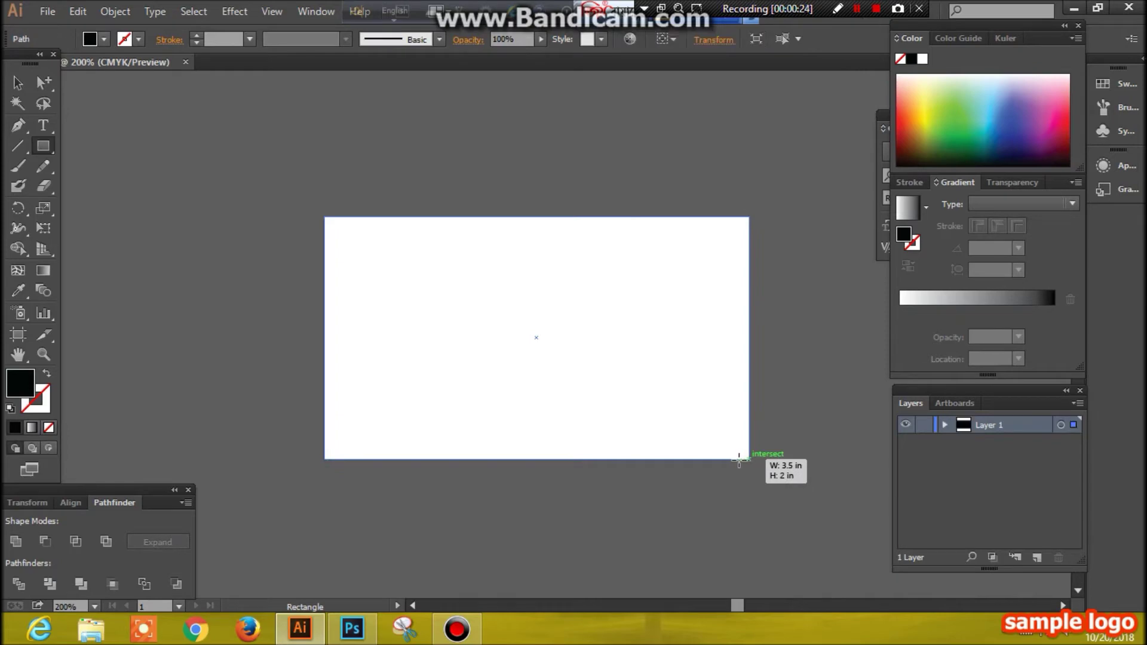
drag(748, 460, 748, 459)
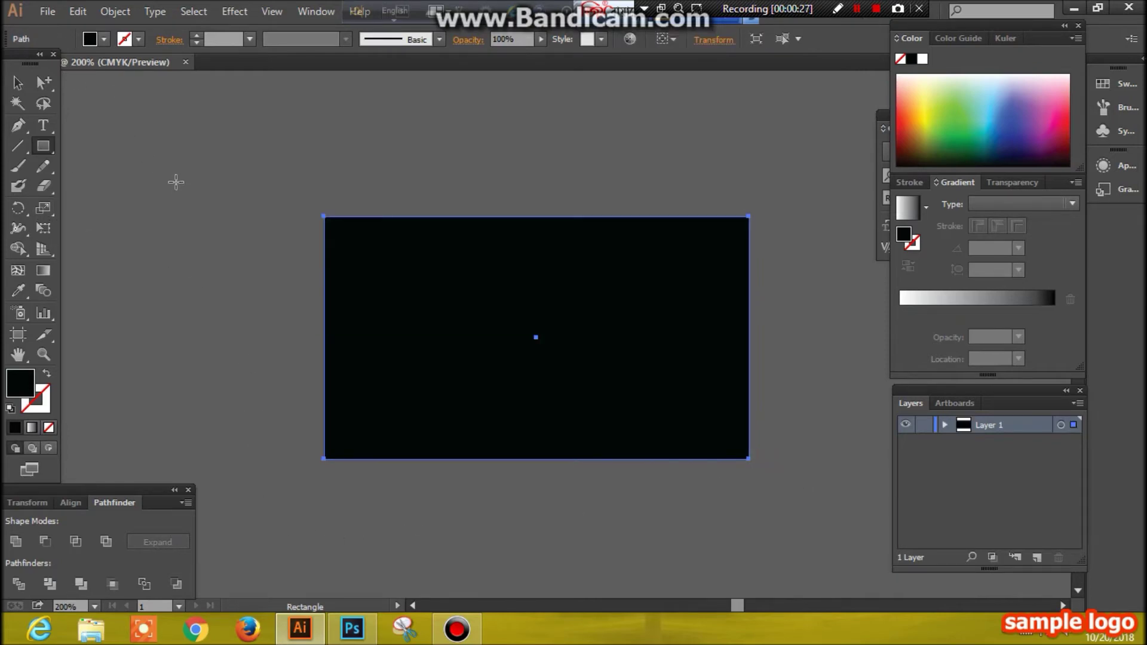
click(463, 315)
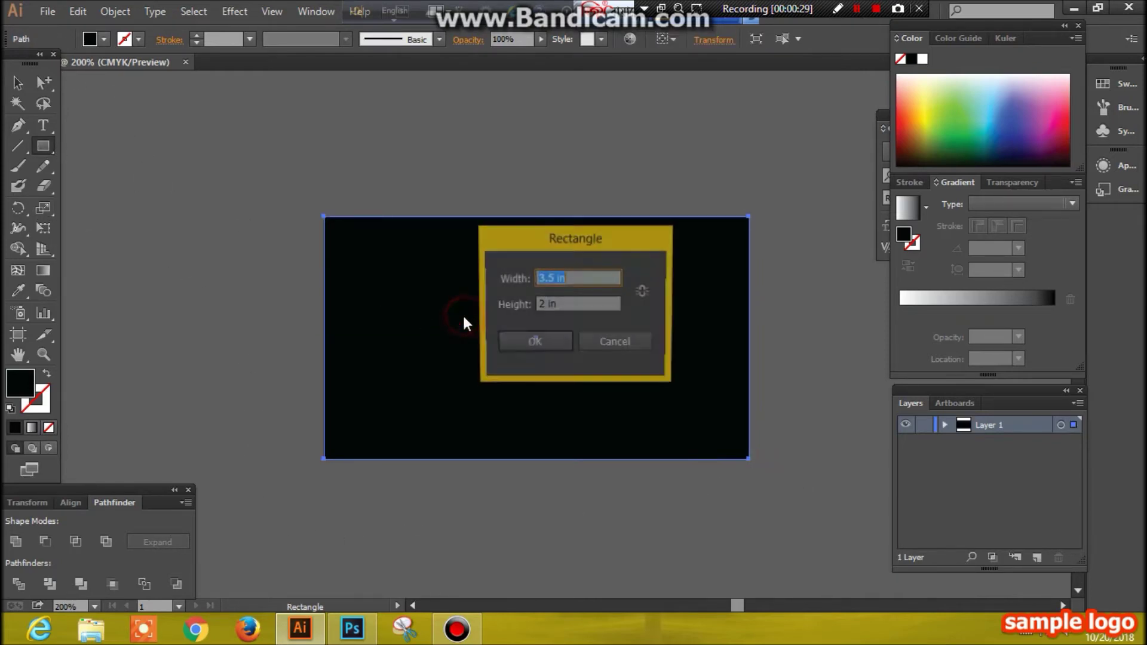
Create a 3.25 × 1.75 inch rectangle at an exact size.
double_click(575, 278)
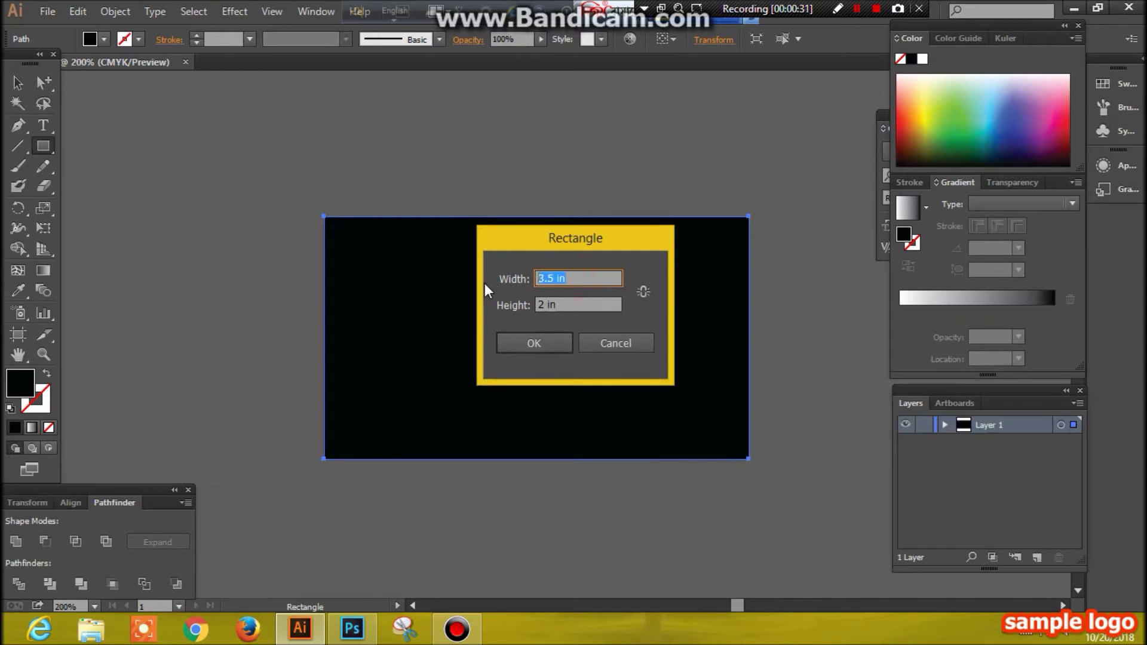
text(3)
text(n)
key(Tab)
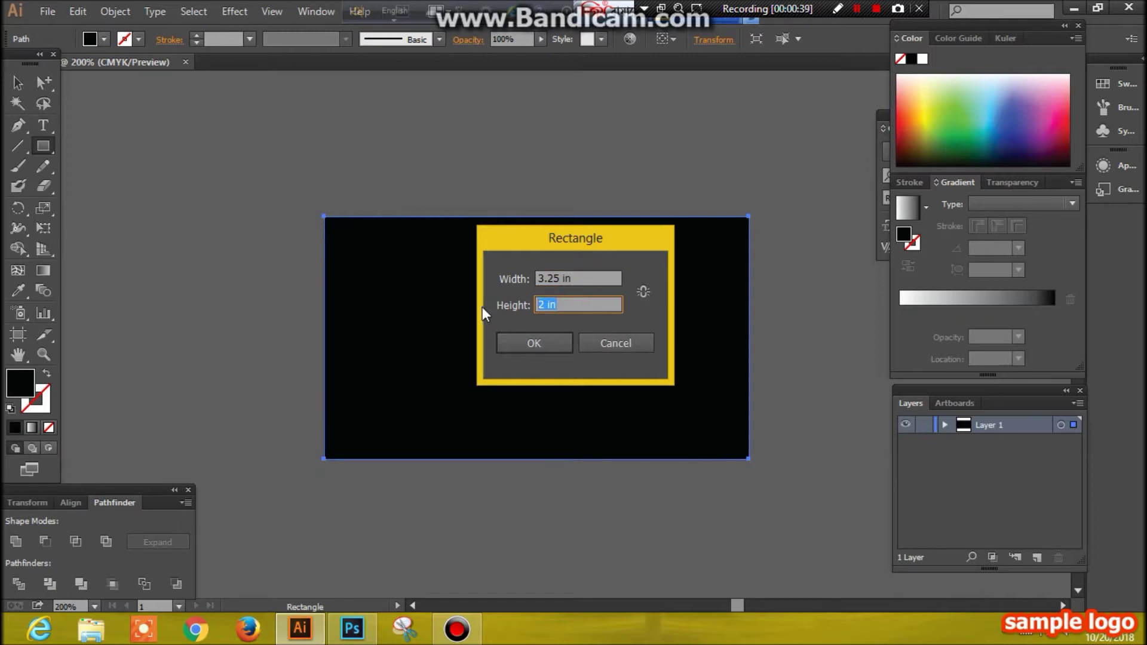
text(1.75)
click(530, 348)
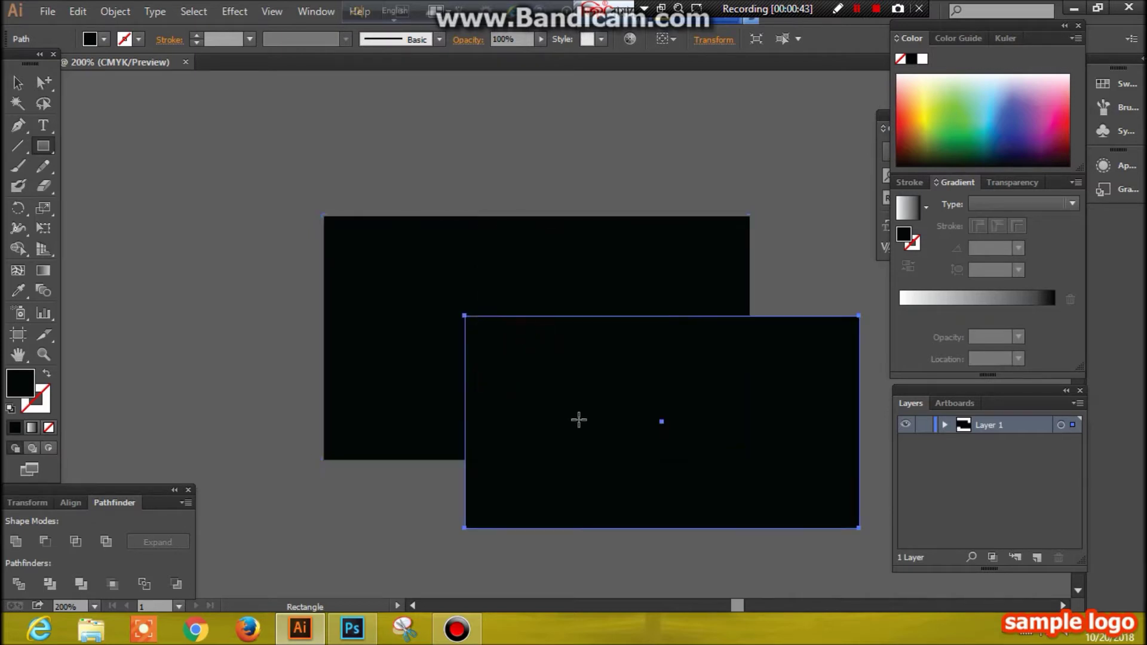
Centre the smaller rectangle inside the card to leave a thin border, then deselect.
click(17, 83)
mouse_move(590, 438)
mouse_down()
mouse_move(518, 370)
mouse_move(477, 353)
mouse_up()
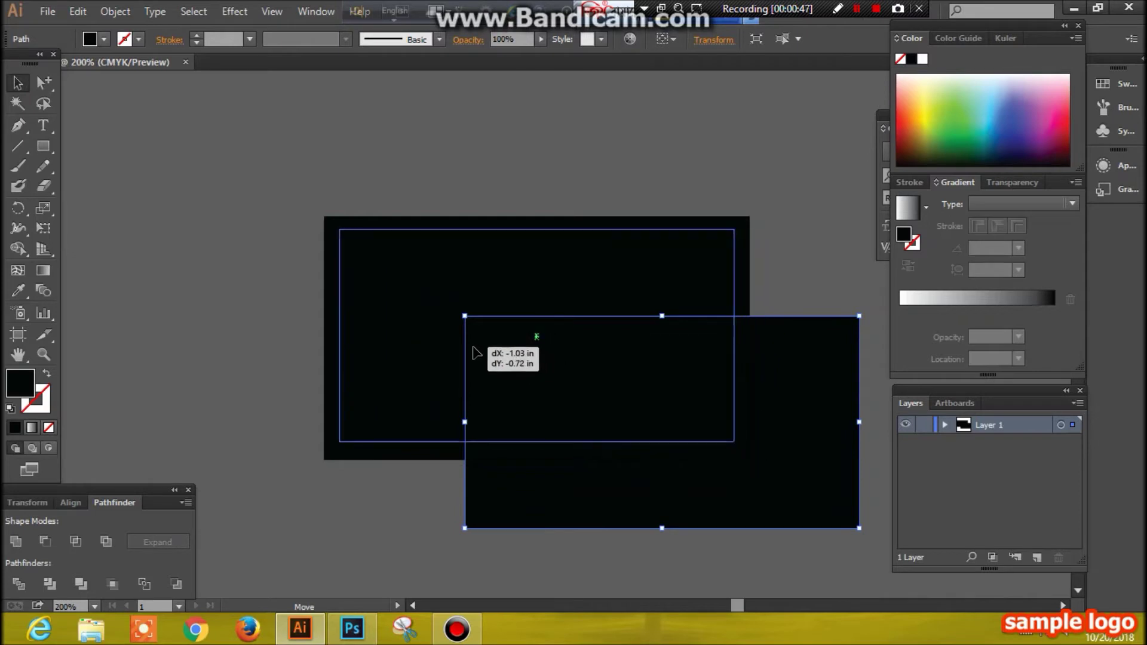
drag(476, 353, 476, 353)
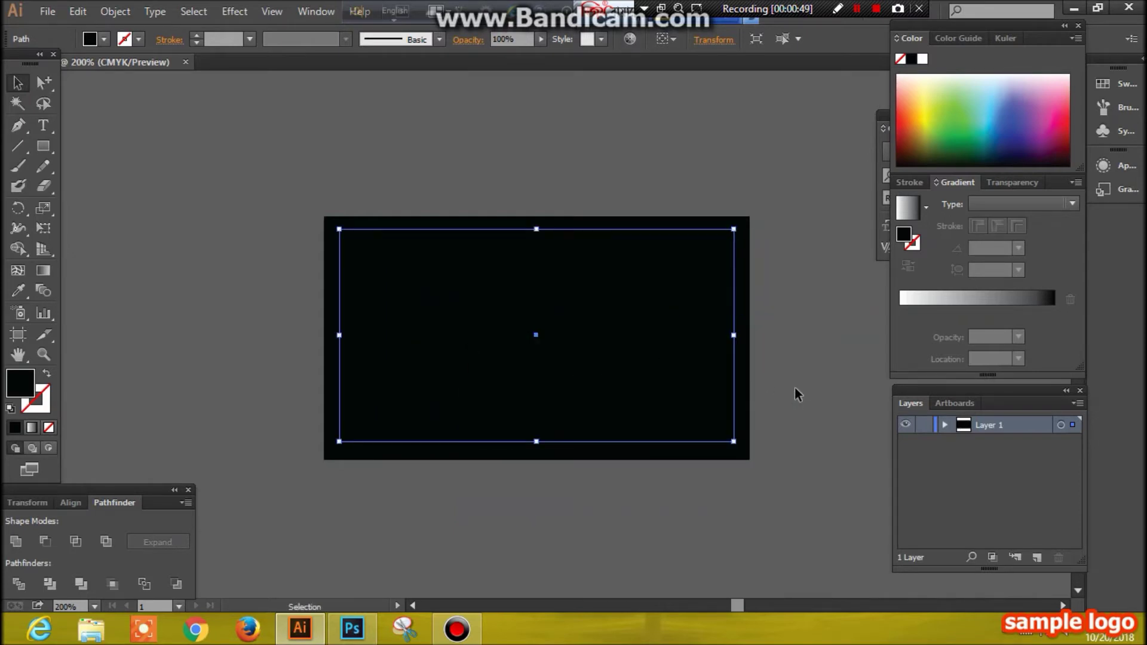
key(Down)
key(Down)
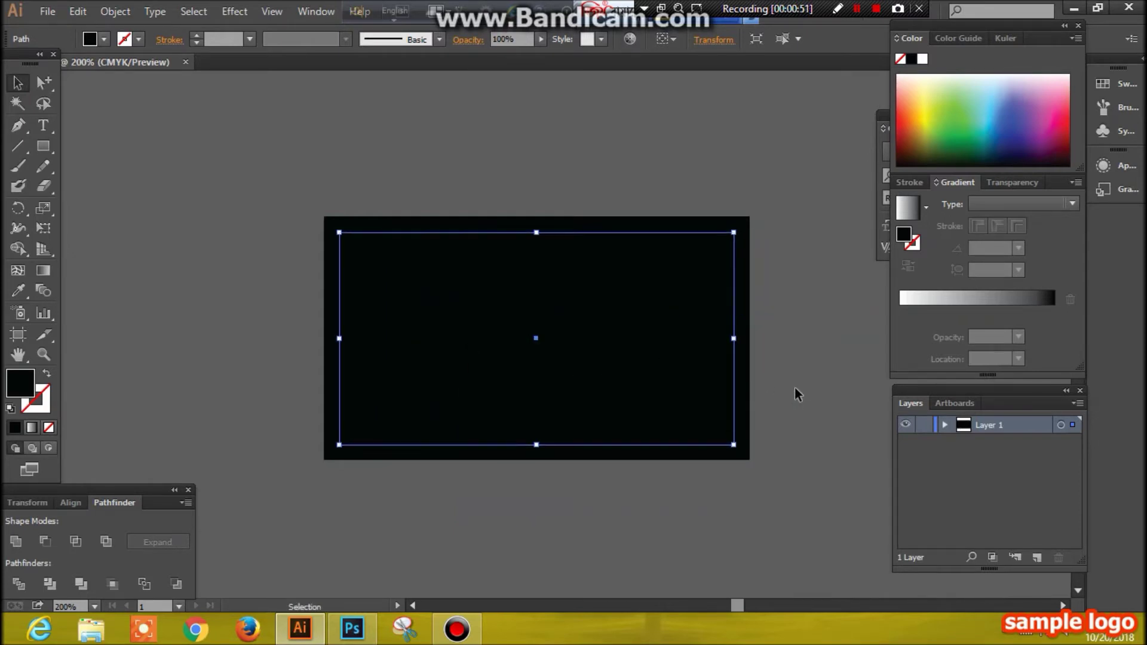
key(Up)
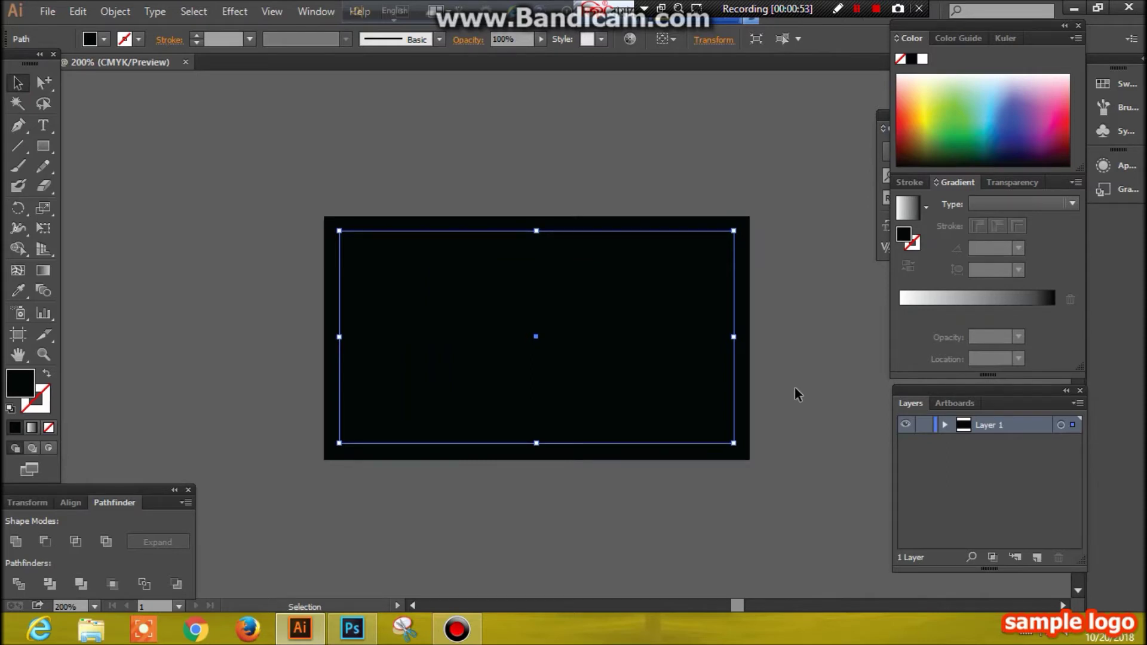
click(795, 388)
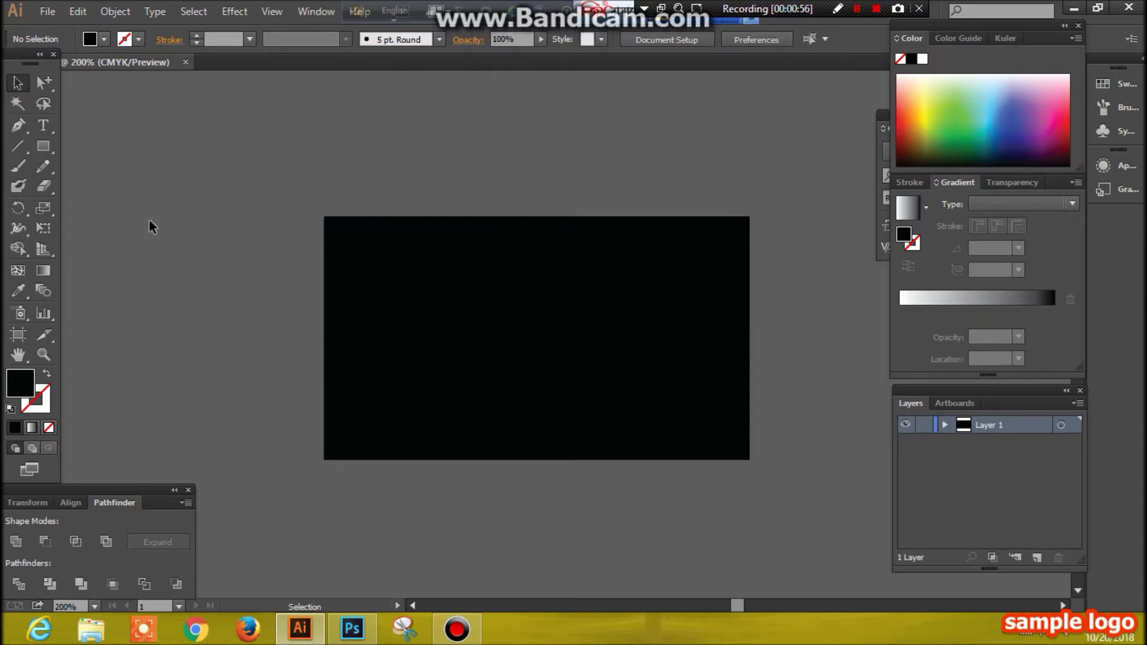
click(18, 125)
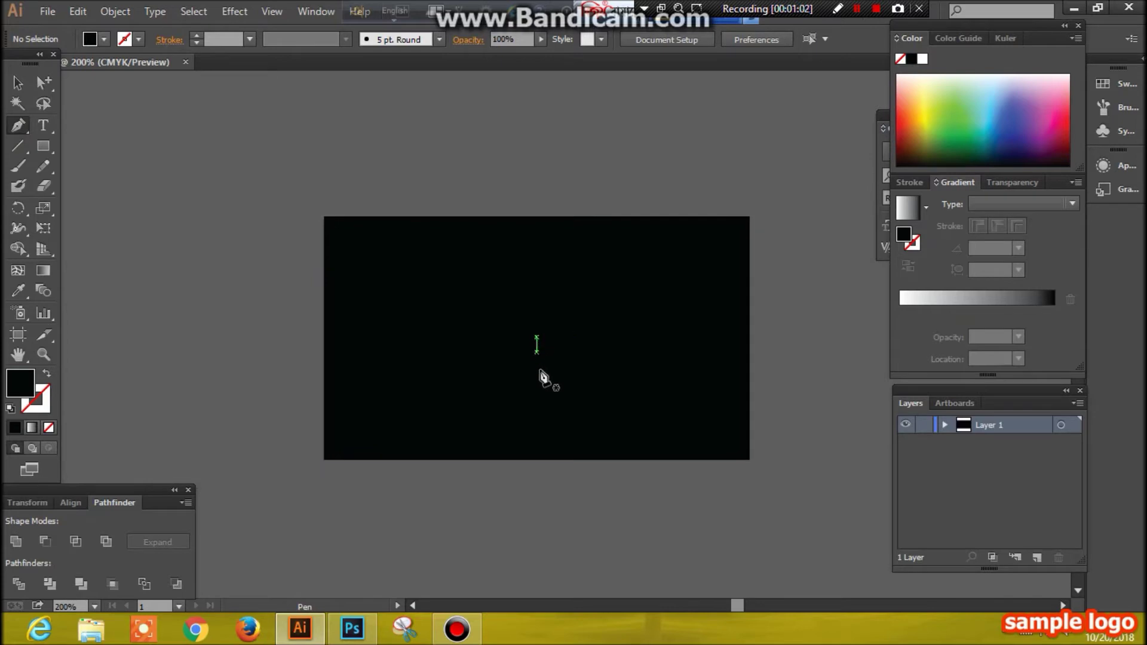
Draw a slanted four-sided panel across the card's left side with the Pen.
click(536, 459)
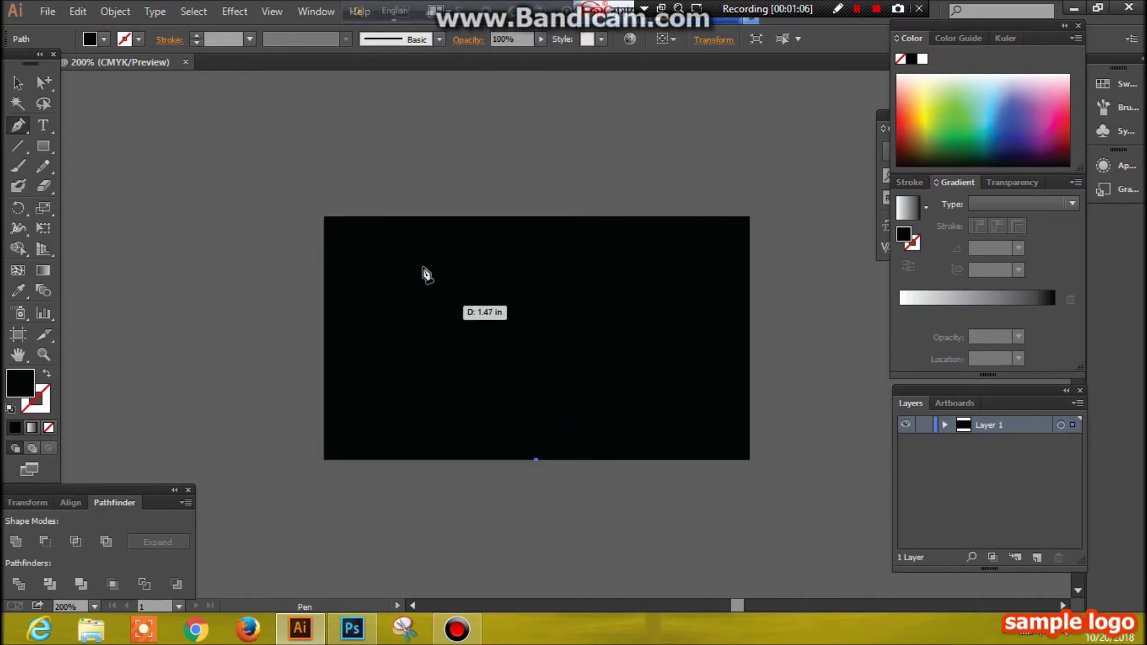
click(402, 217)
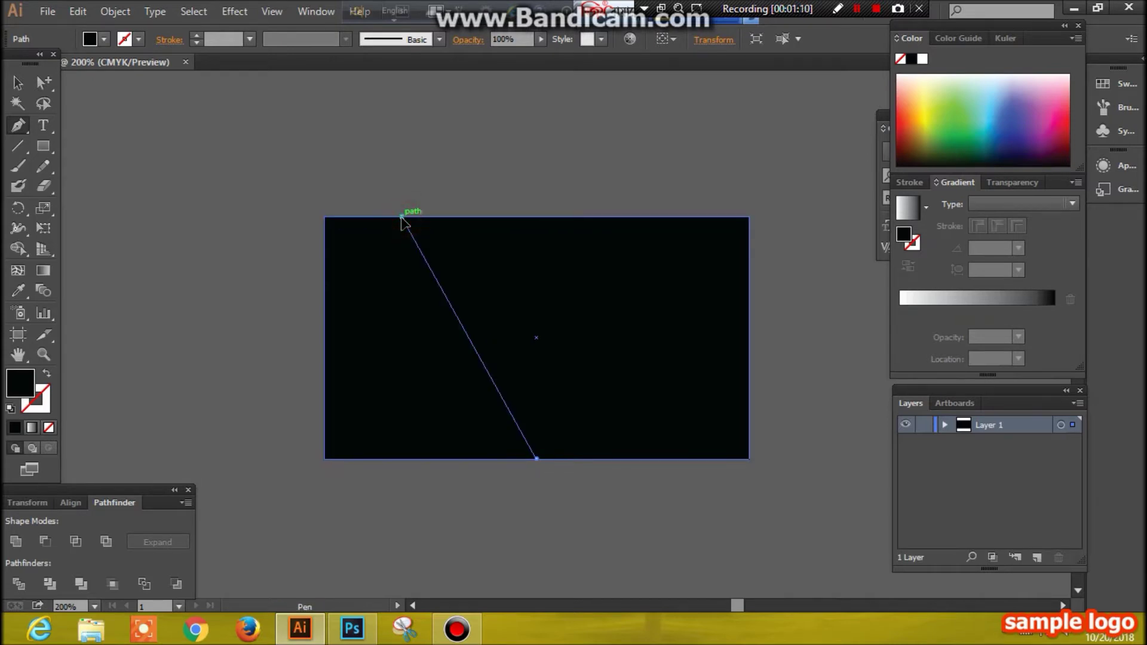
click(325, 217)
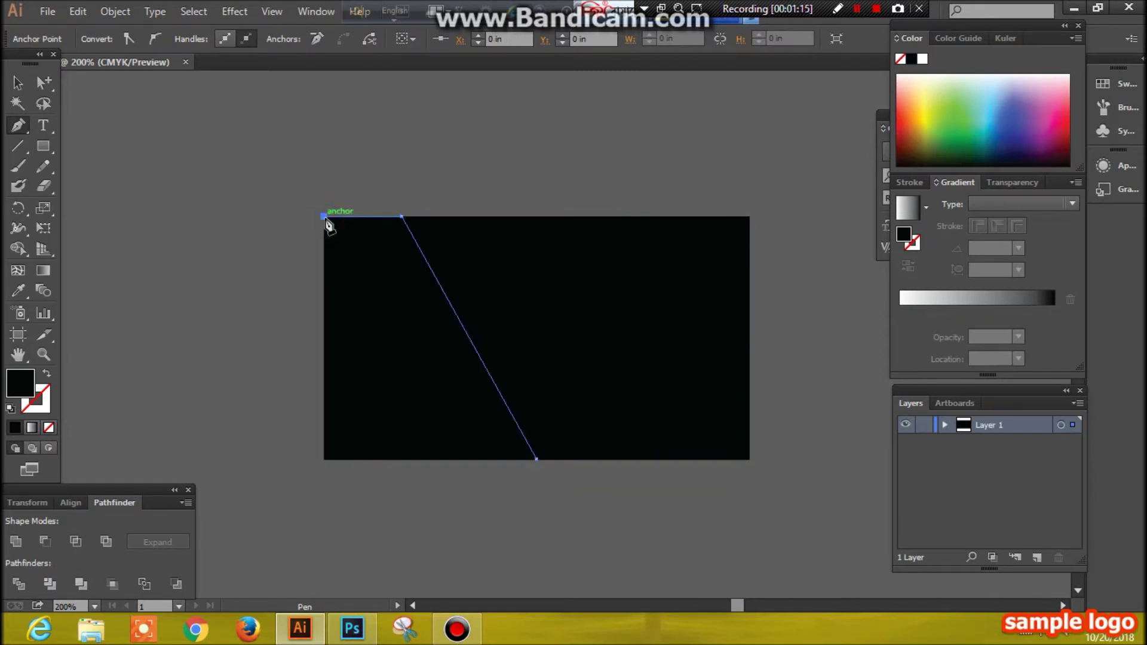
click(325, 459)
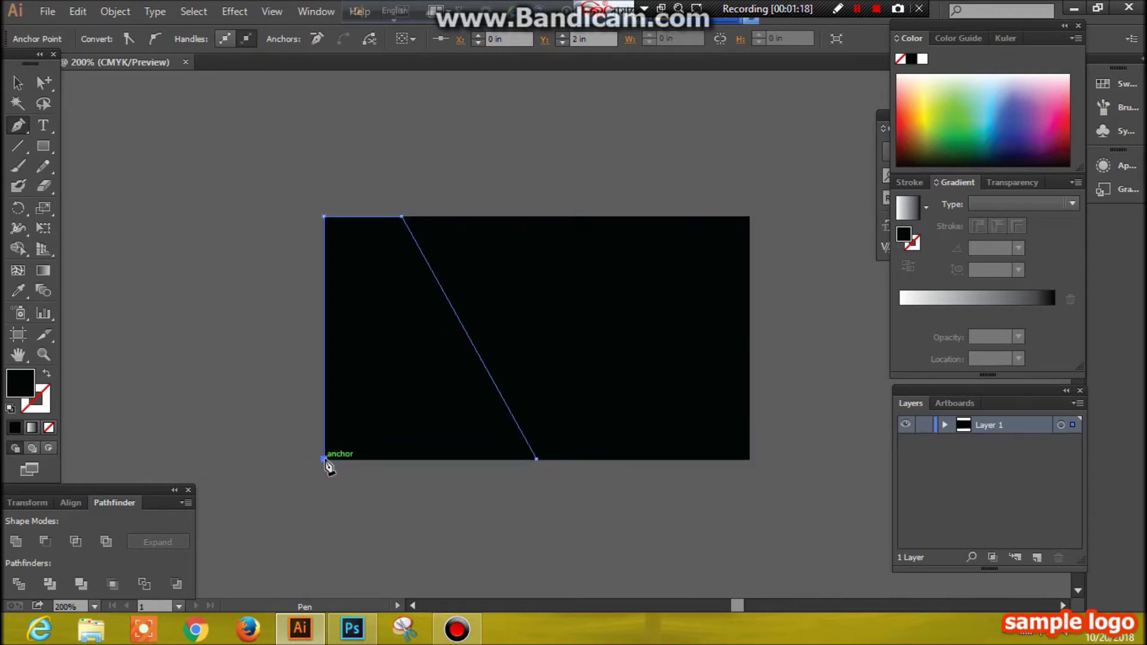
click(536, 459)
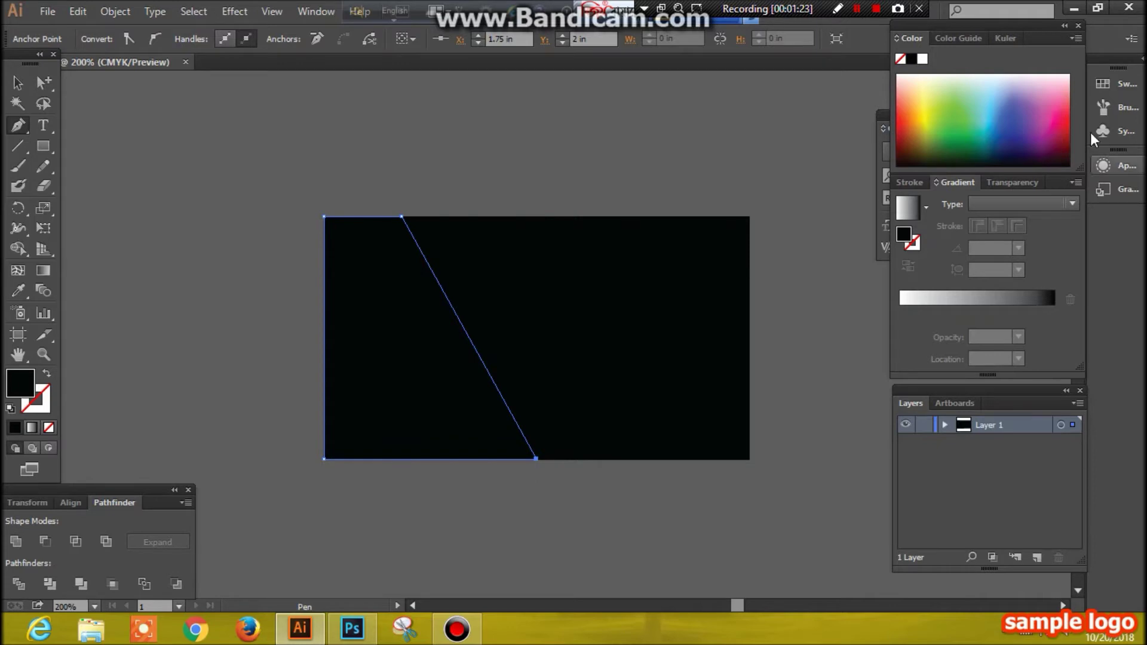
Fill the trapezoid with a dark grey from the Color Guide shades.
click(955, 39)
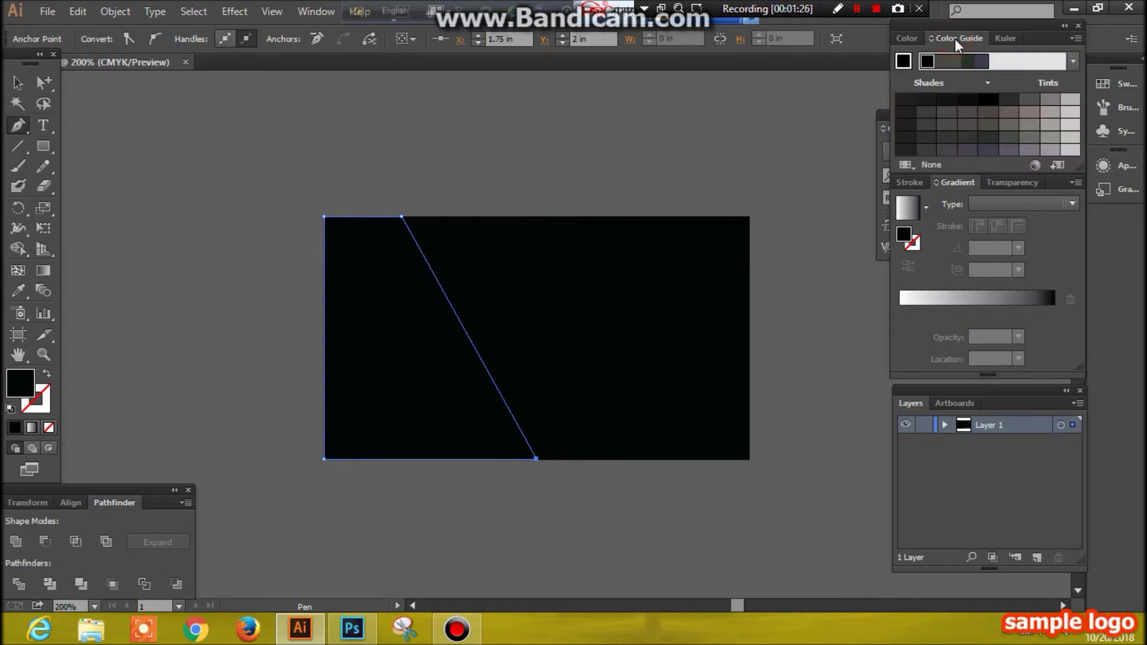
click(947, 101)
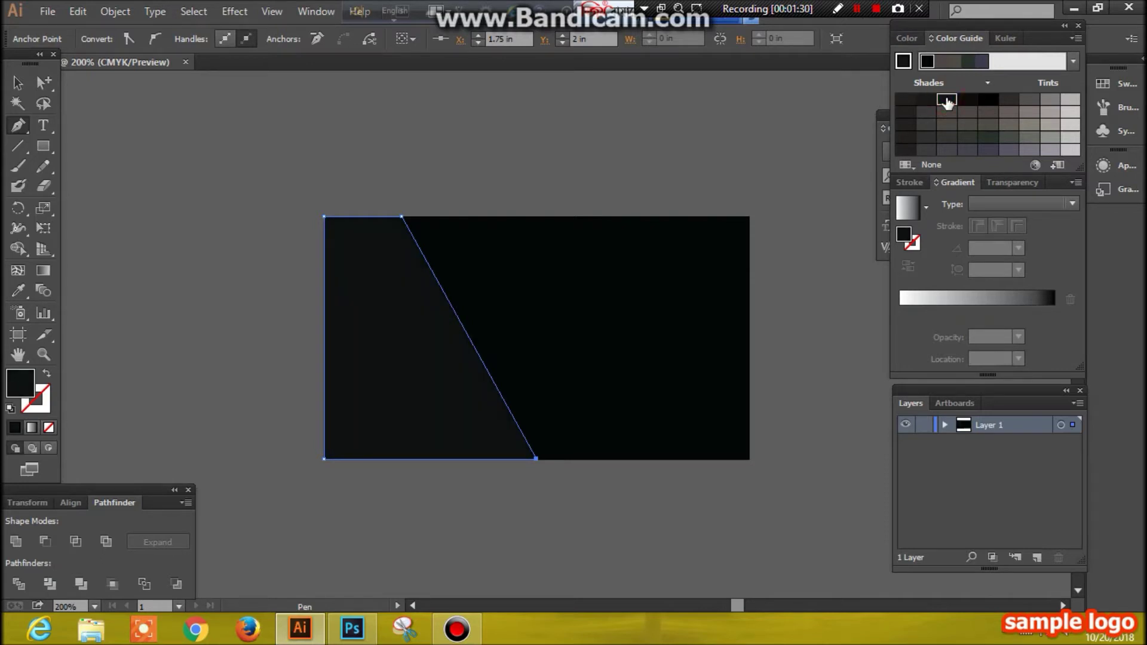
click(240, 13)
mouse_move(257, 202)
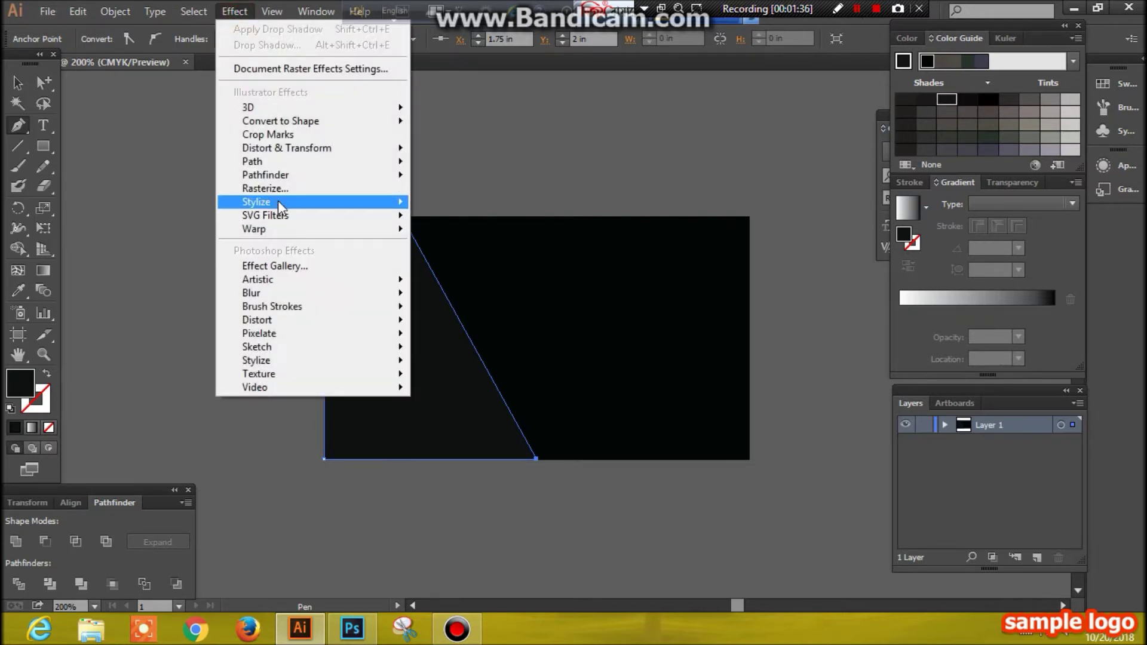
Apply a previewed Drop Shadow effect to the dark grey trapezoid.
click(469, 205)
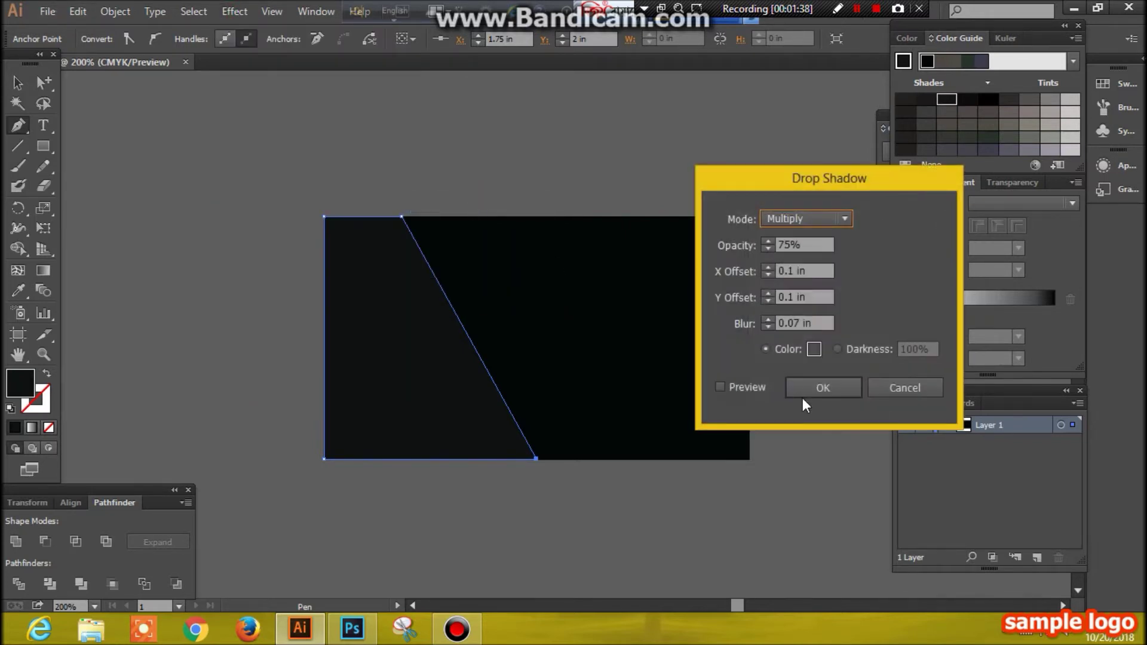
click(719, 388)
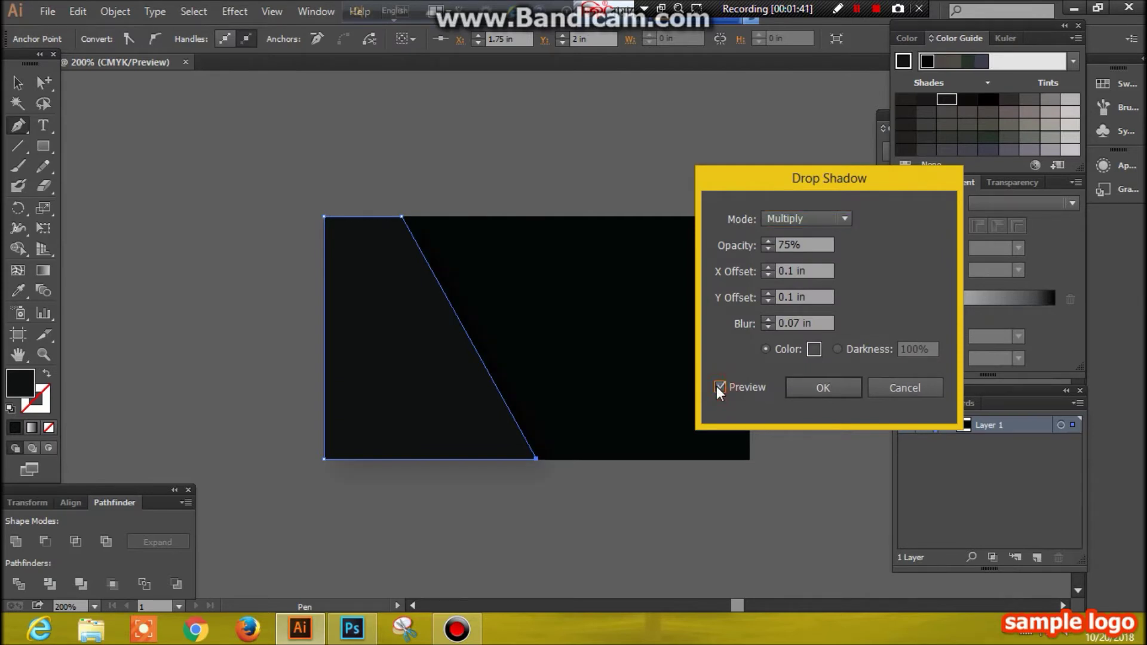
click(822, 388)
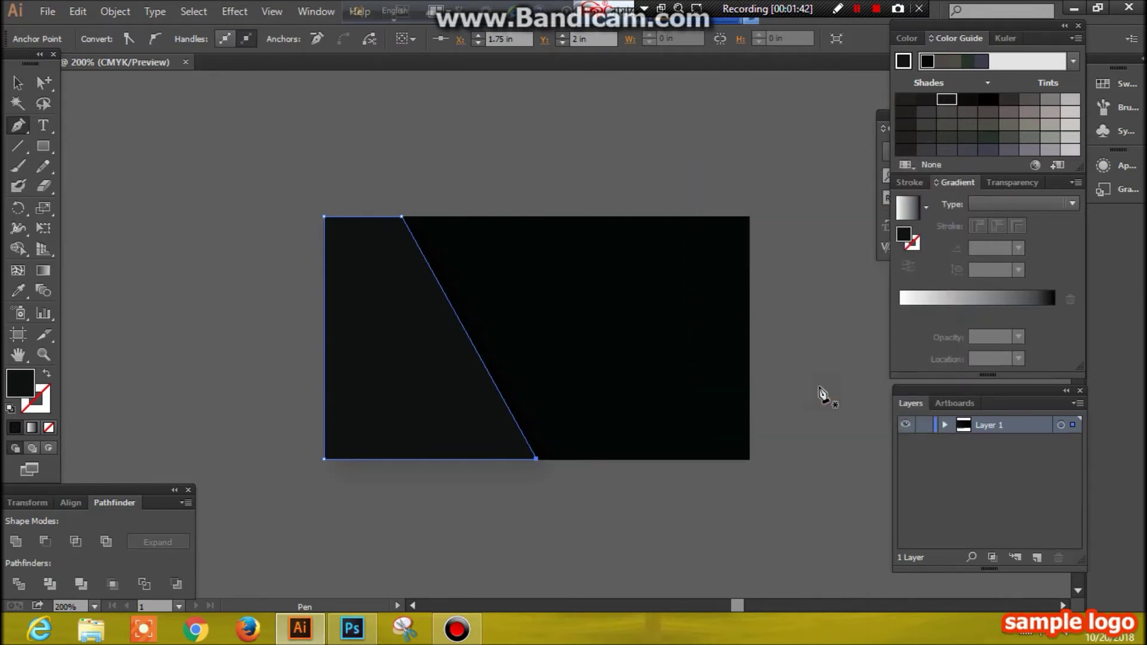
click(17, 81)
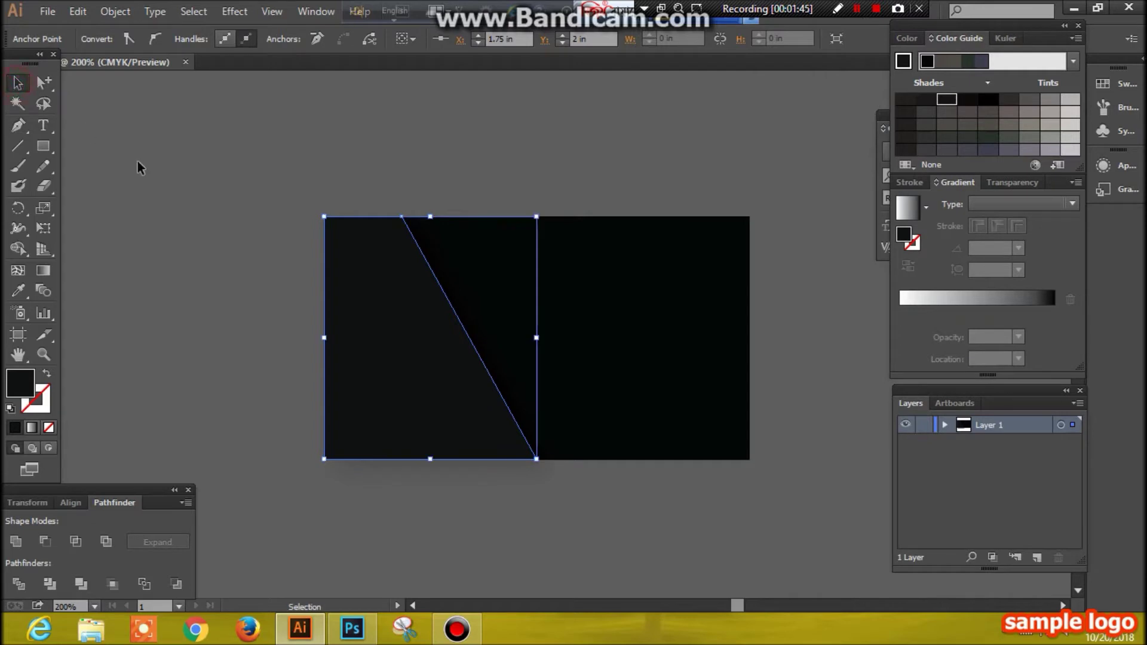
Try lighter dark grey shades on the background rectangle, then restore a darker fill.
click(137, 165)
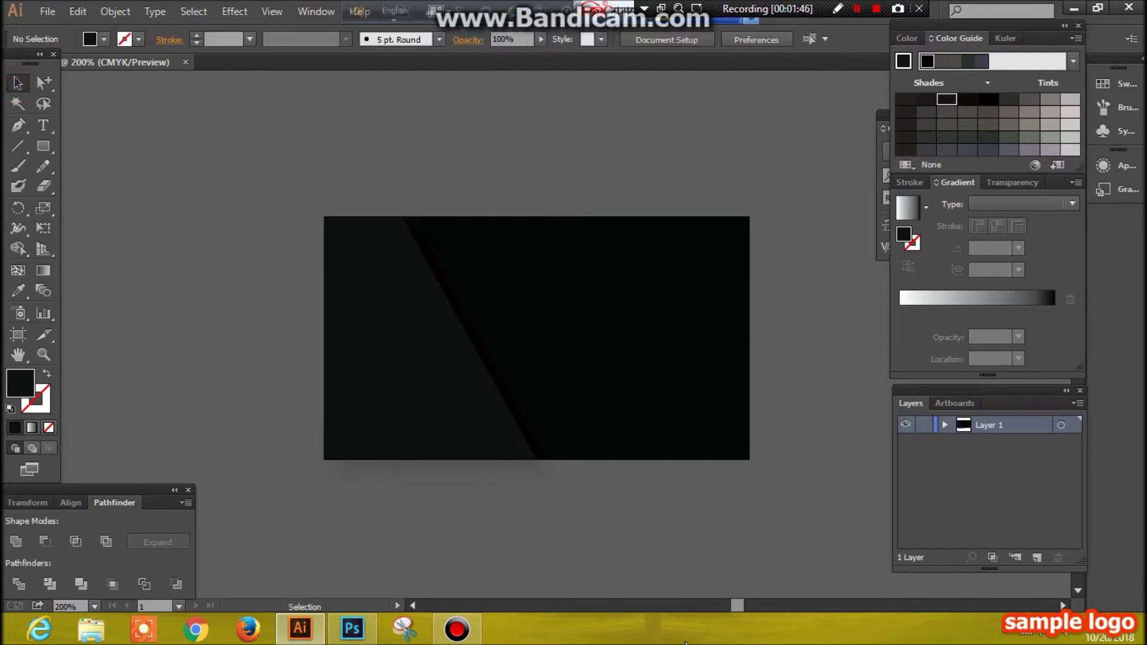
click(743, 220)
click(968, 100)
click(967, 100)
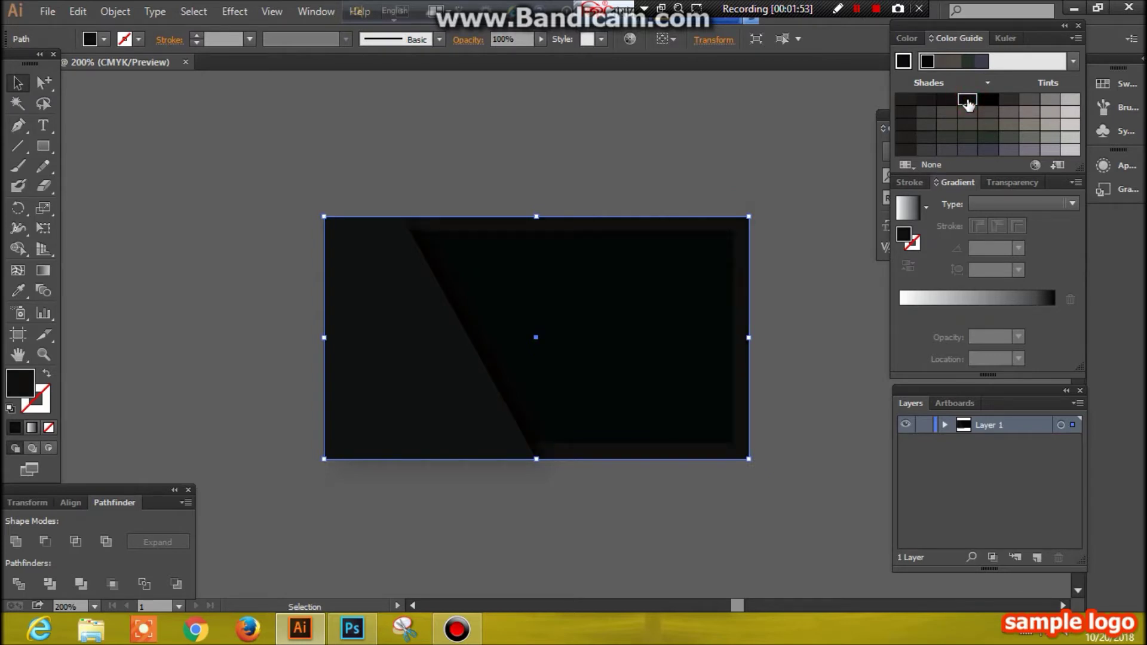
click(927, 100)
click(906, 101)
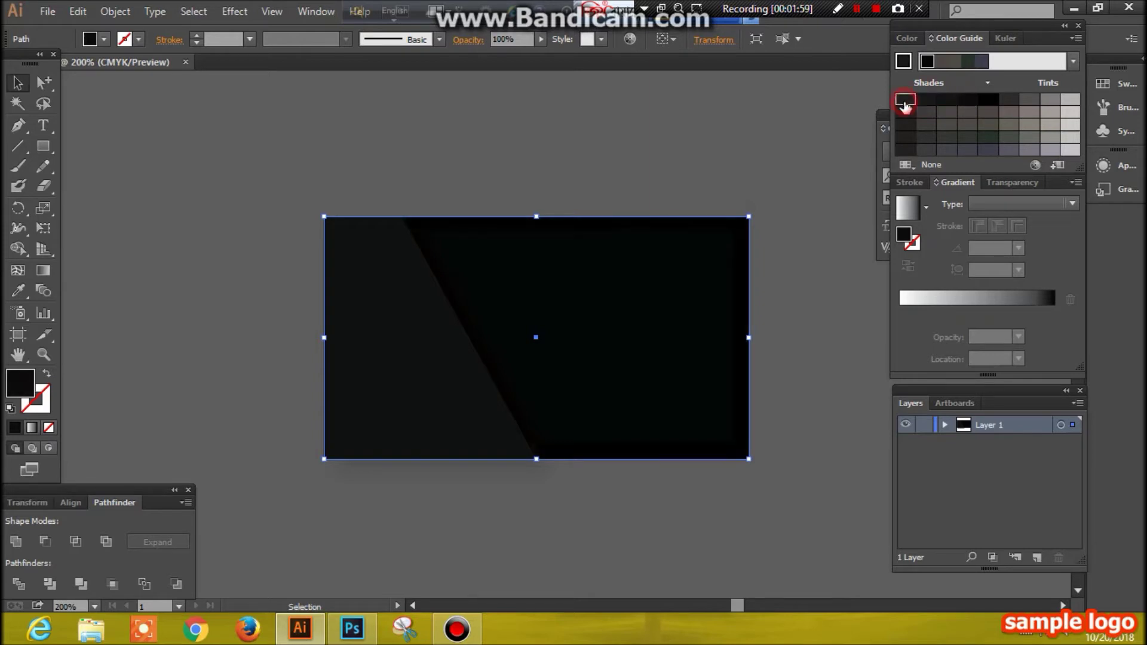
click(397, 153)
Try several Color Guide shades on the inner rectangle, settling on black.
click(592, 351)
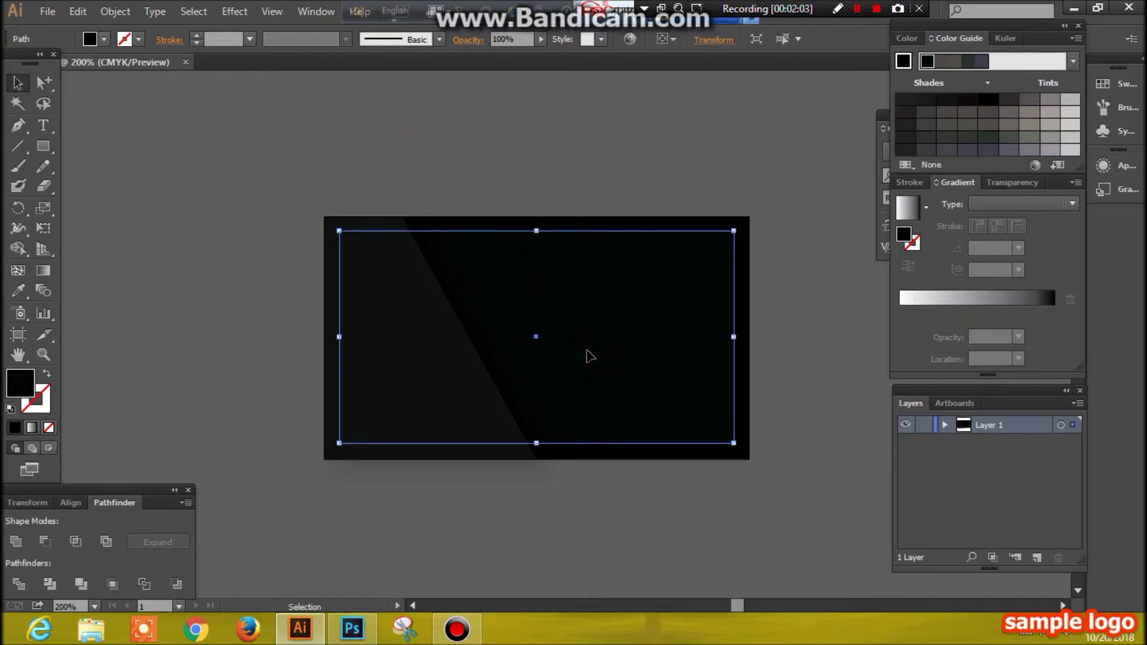
click(967, 100)
click(945, 100)
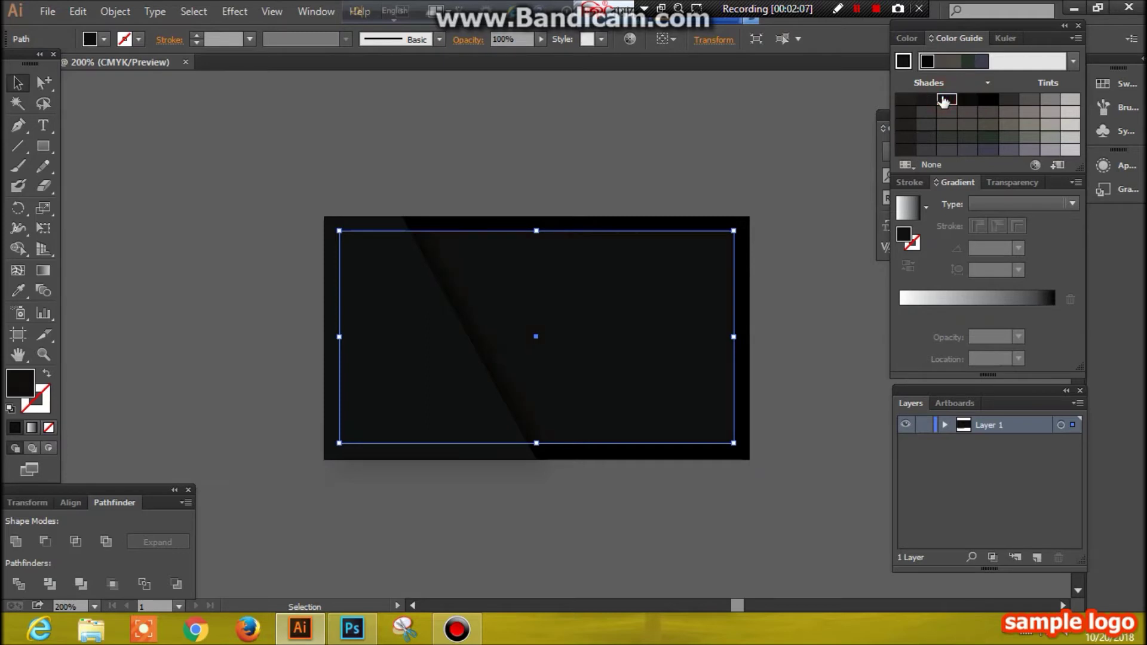
click(967, 102)
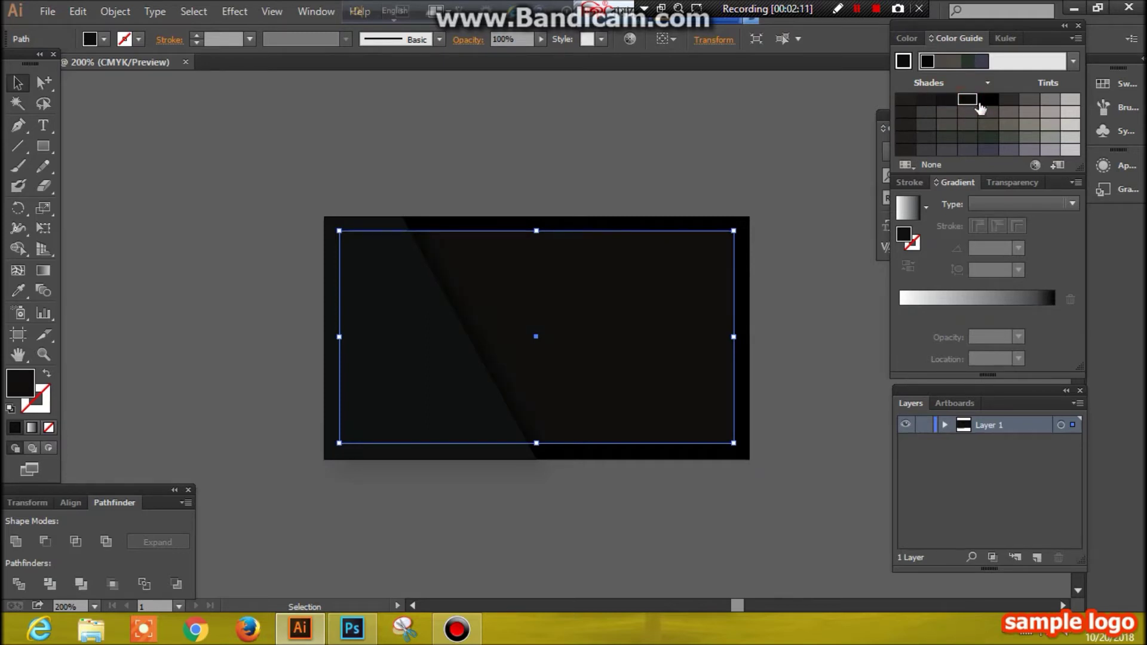
click(991, 102)
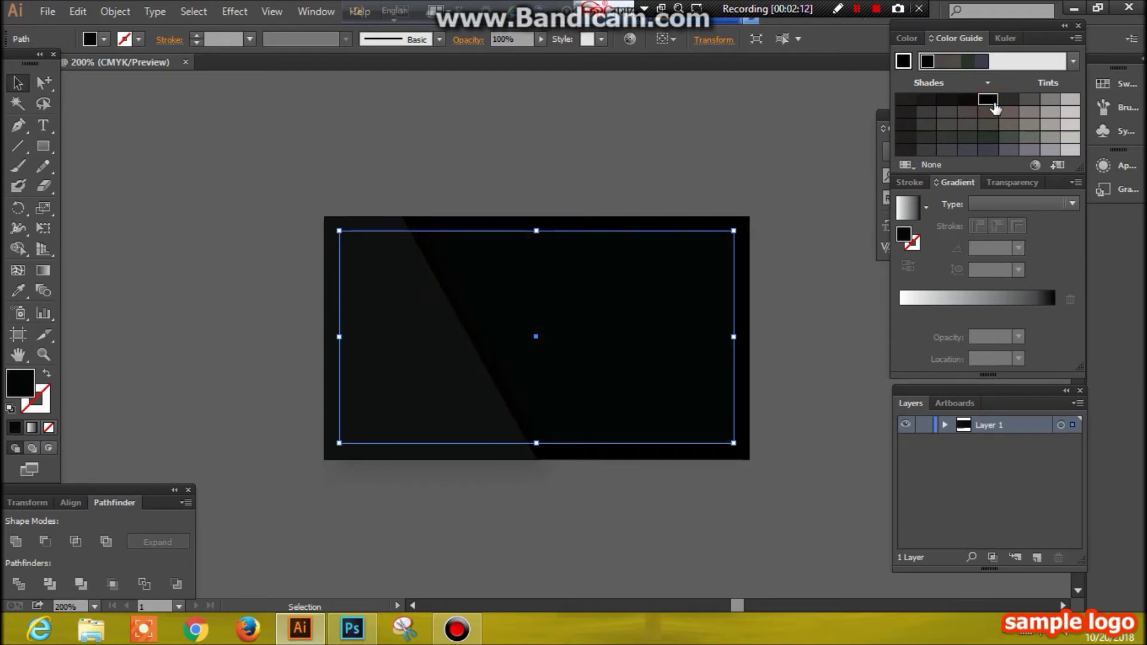
click(967, 102)
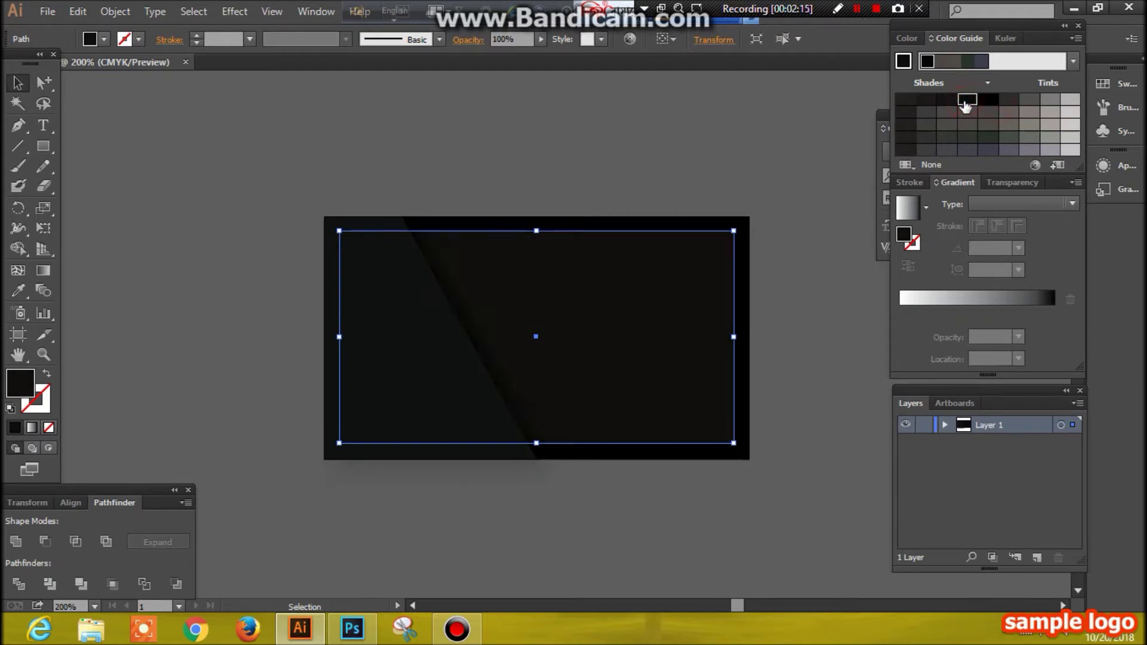
click(905, 151)
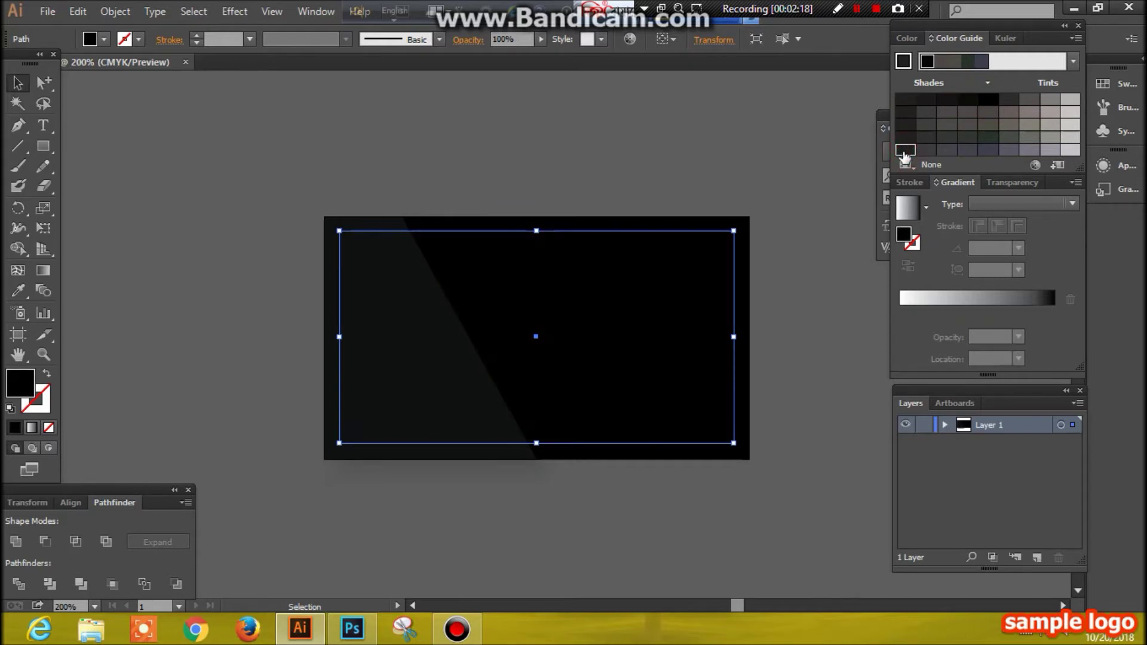
click(331, 144)
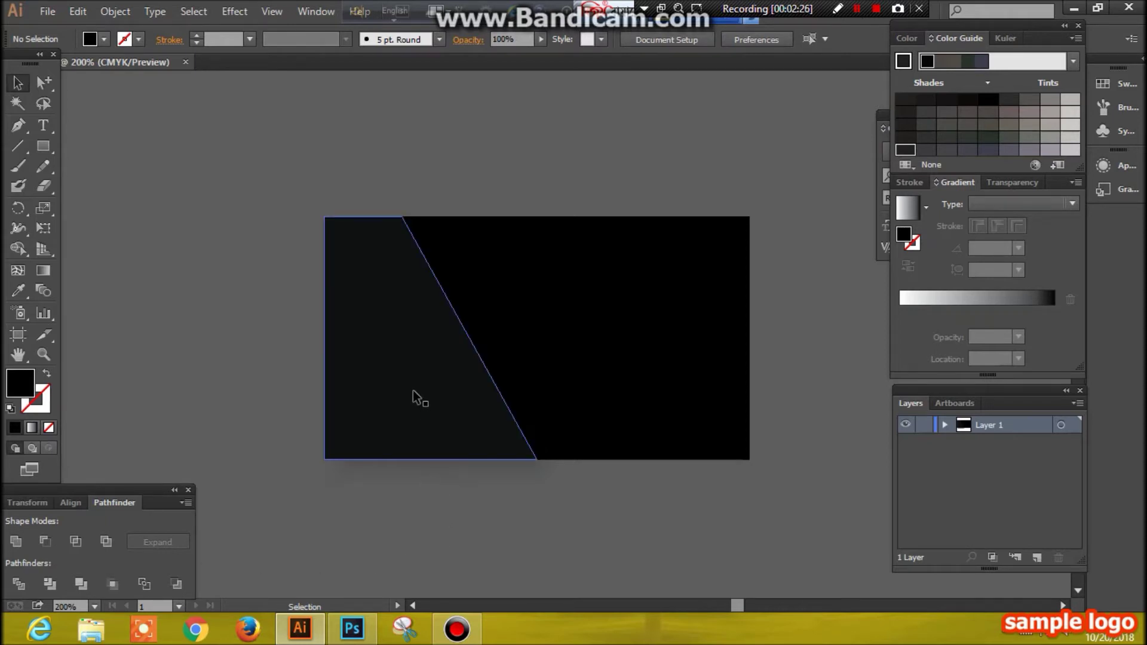
Give the left trapezoid and neighbouring triangle the second-darkest Color Guide shade.
click(47, 170)
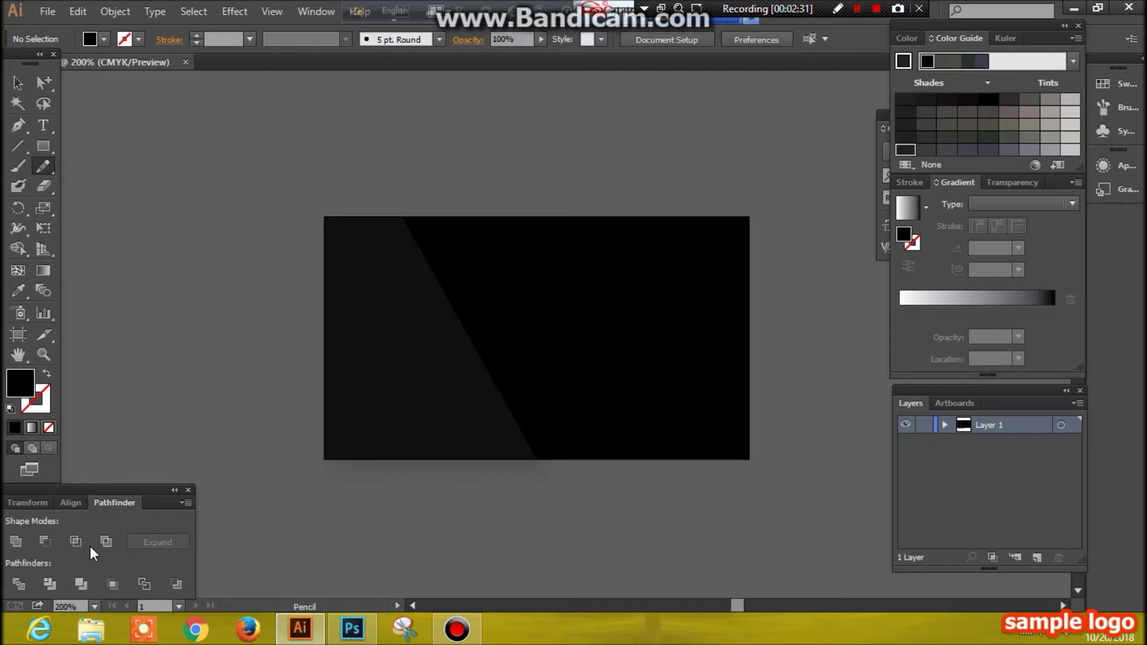
click(43, 146)
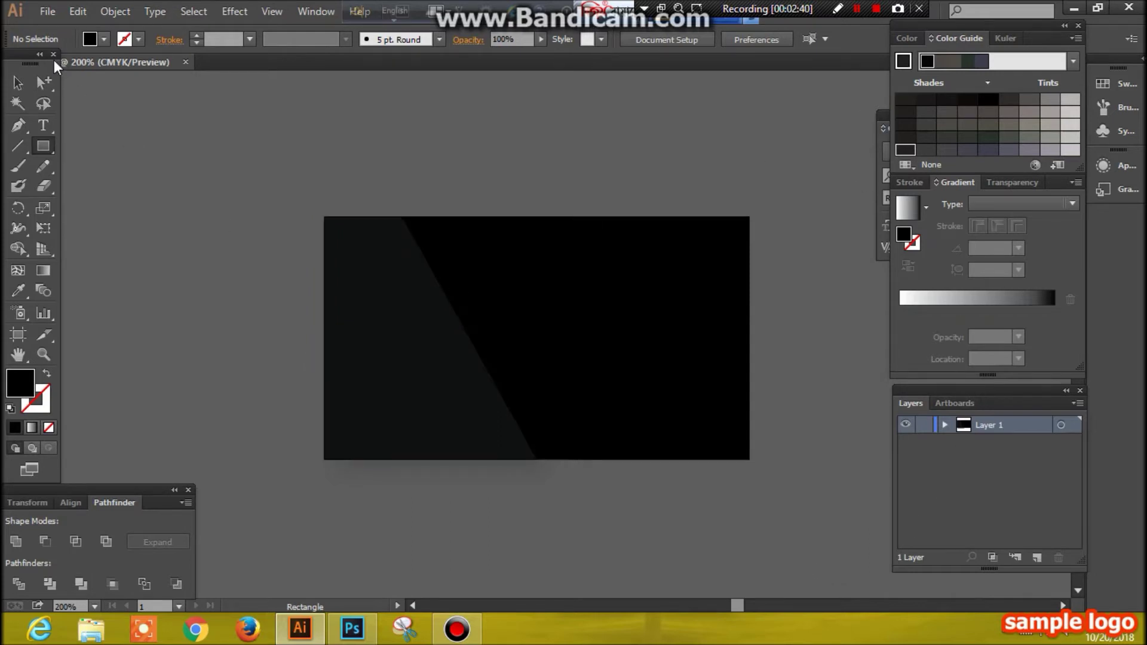
click(906, 136)
click(18, 82)
click(379, 327)
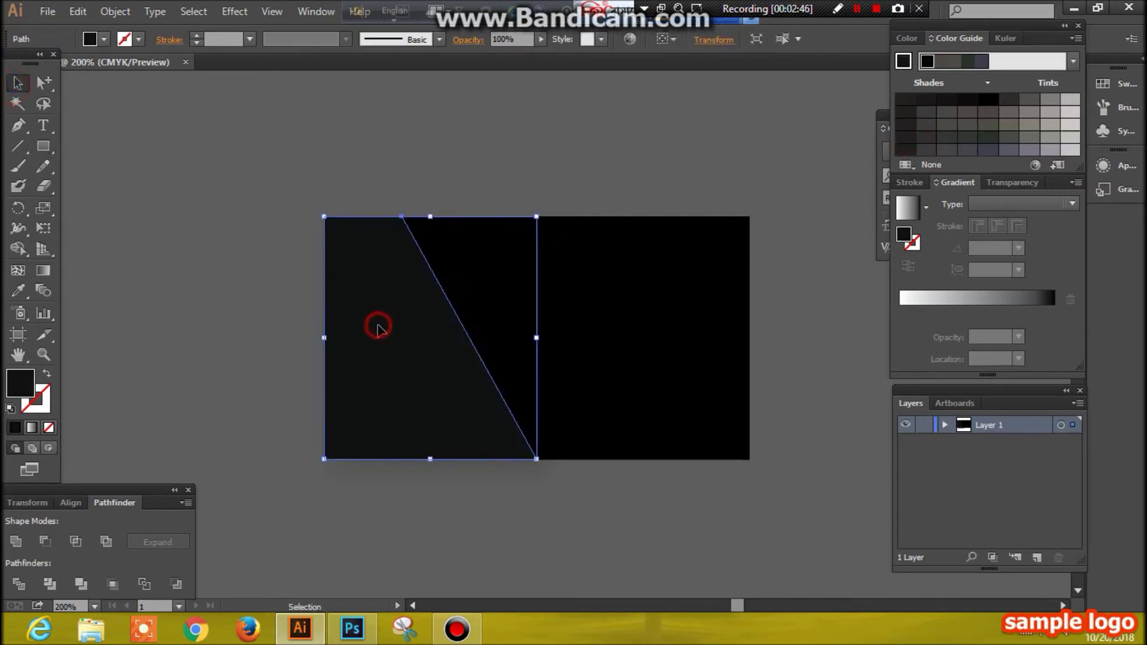
click(907, 151)
click(907, 138)
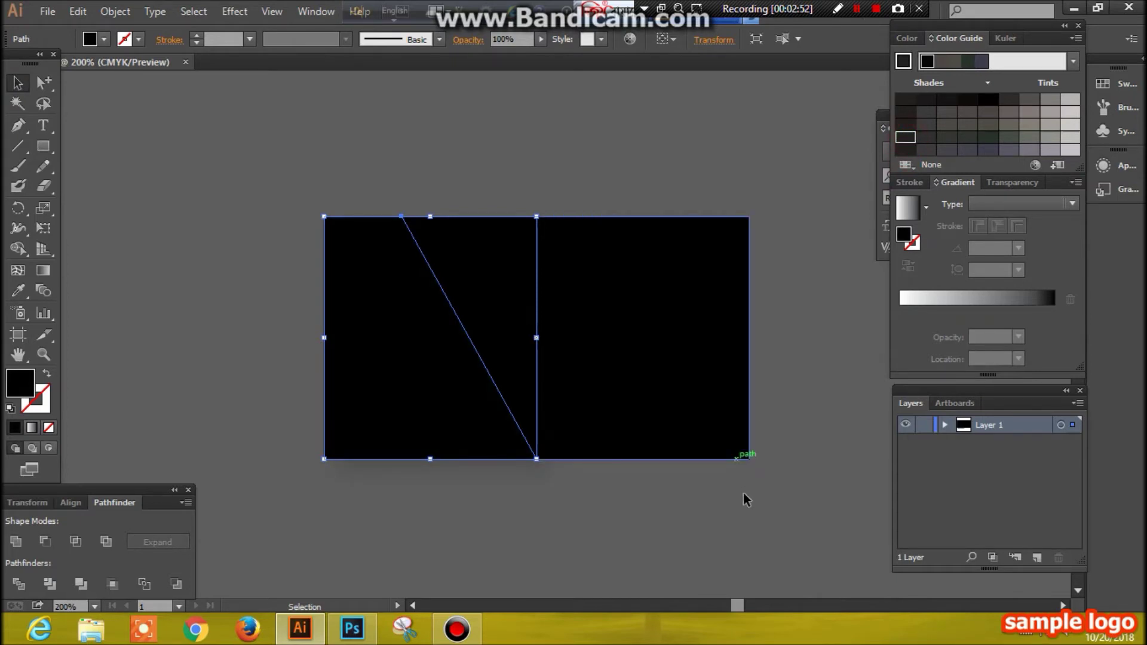
click(906, 127)
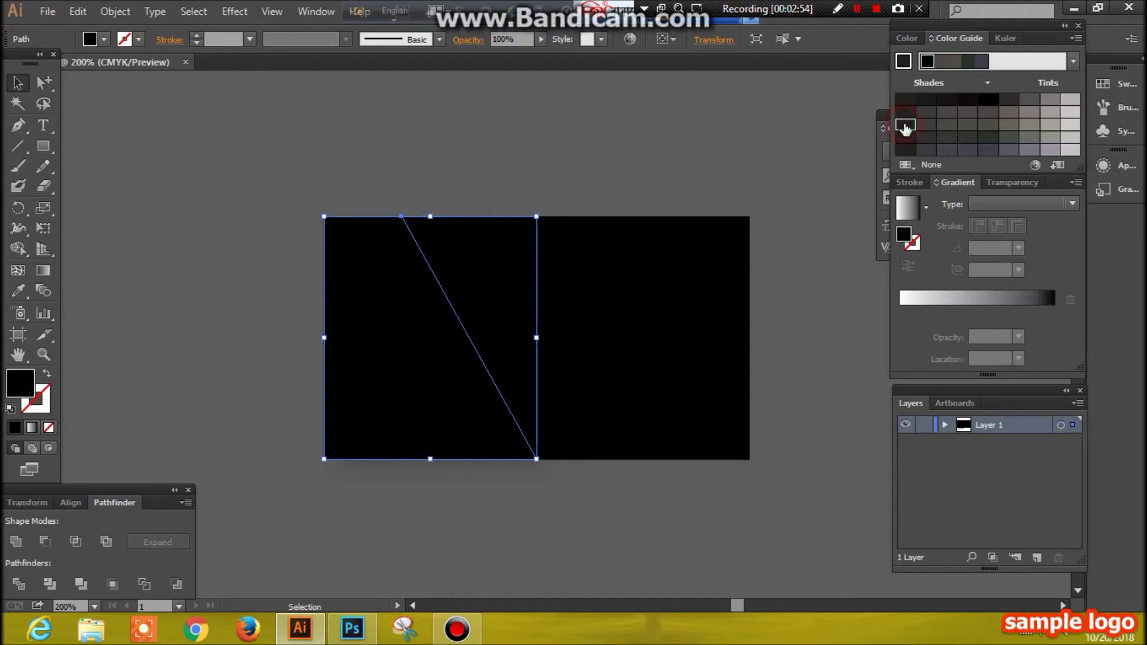
click(907, 113)
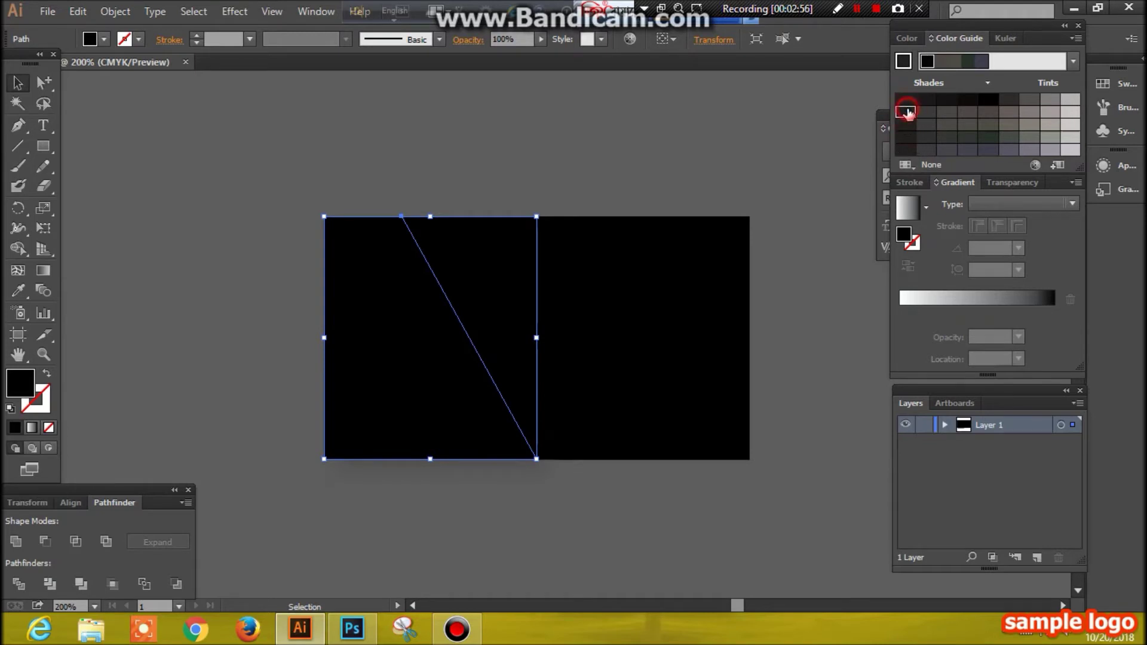
click(924, 101)
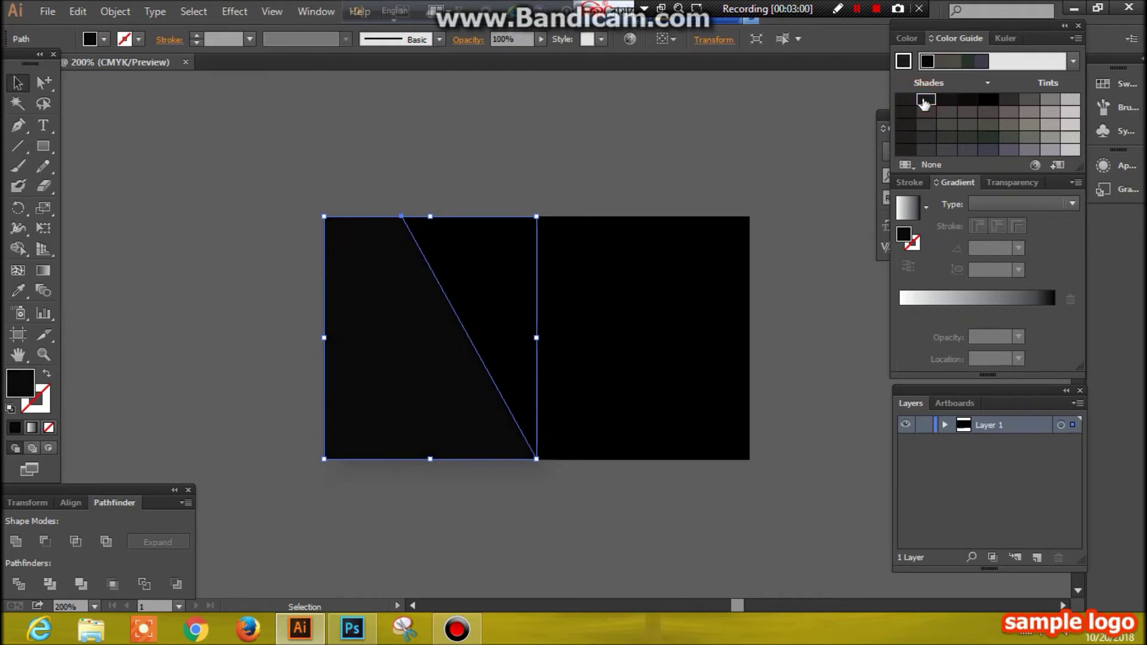
click(674, 123)
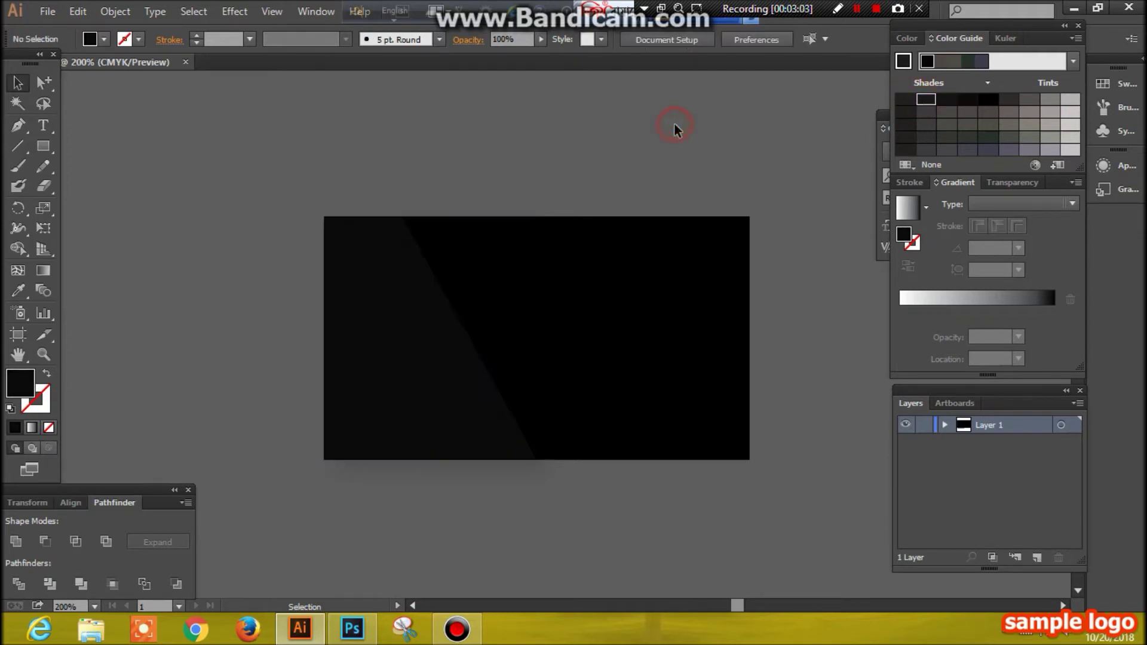
Tint the inner rectangle a slightly lighter dark grey and deselect it.
click(697, 263)
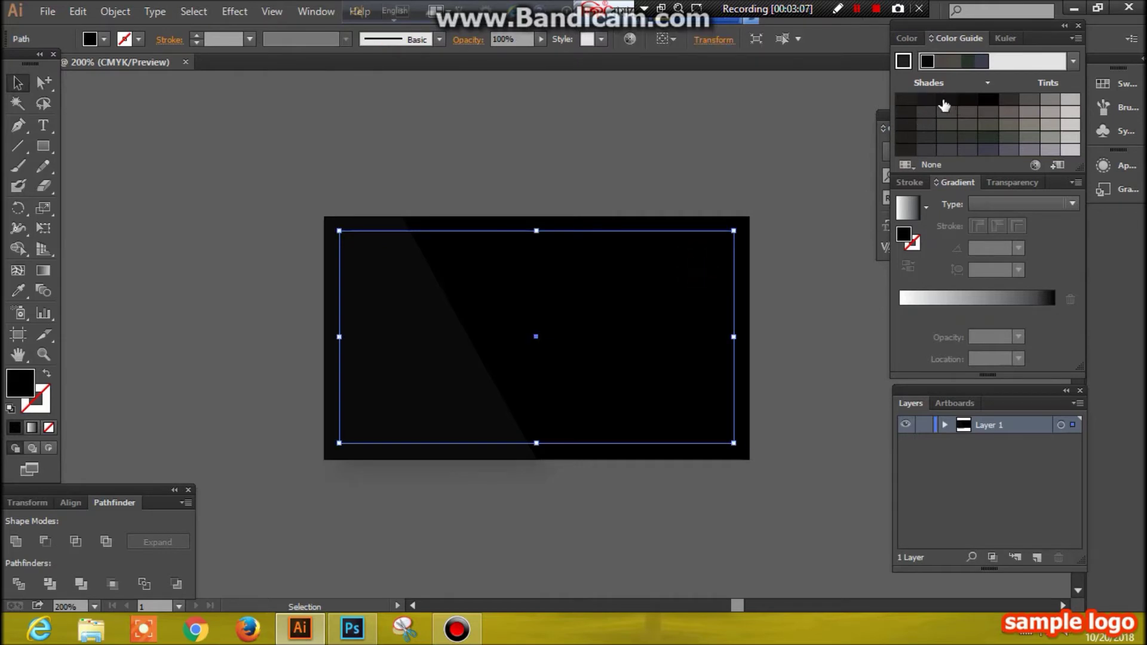
click(927, 101)
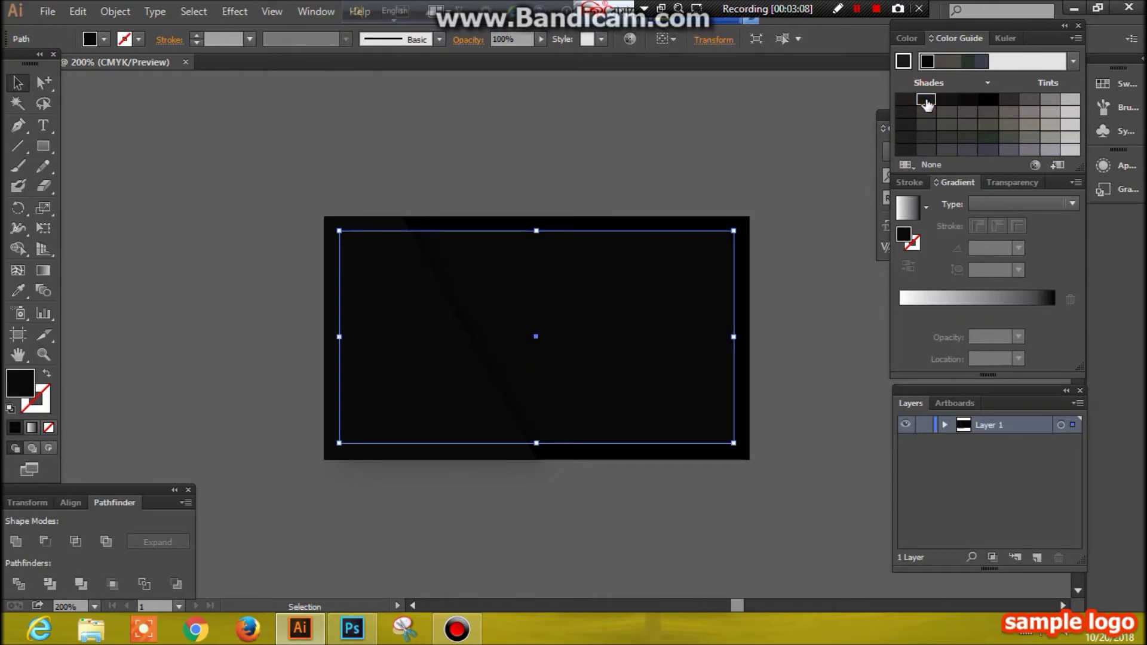
click(325, 117)
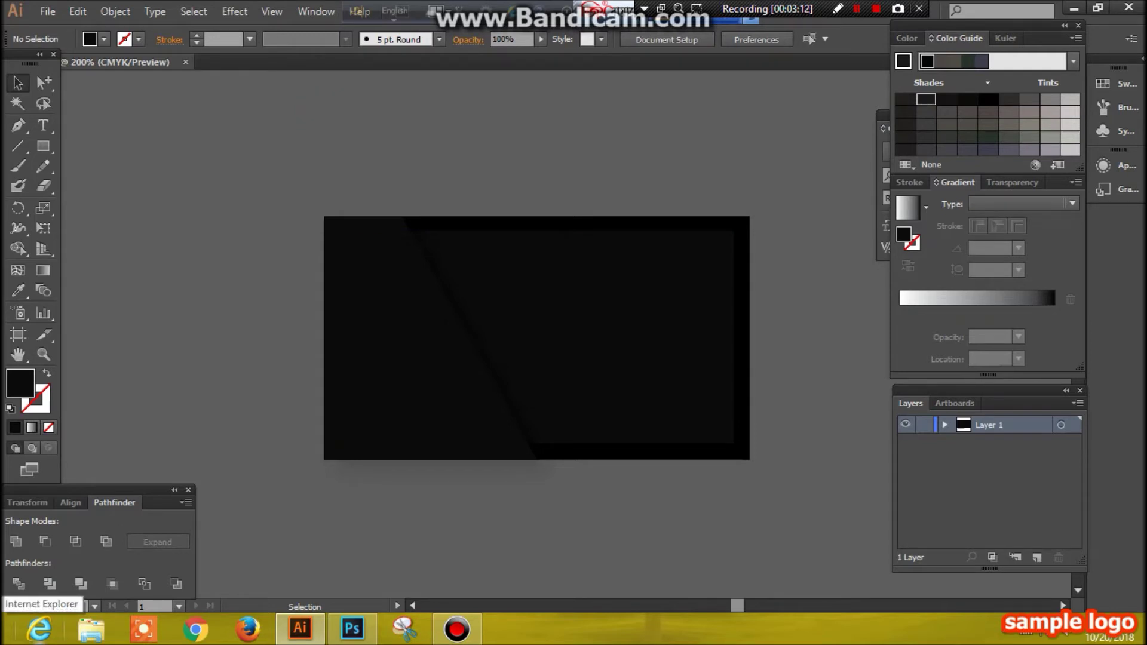
click(43, 145)
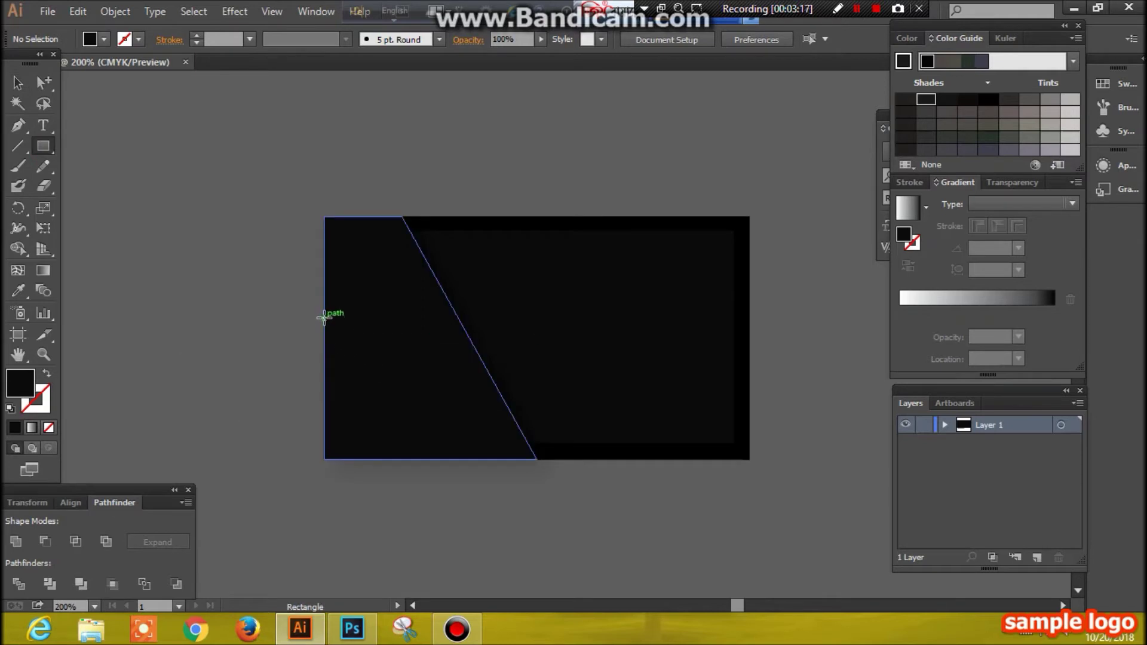
Draw a band rectangle from the card's left edge across the middle.
drag(324, 318, 525, 383)
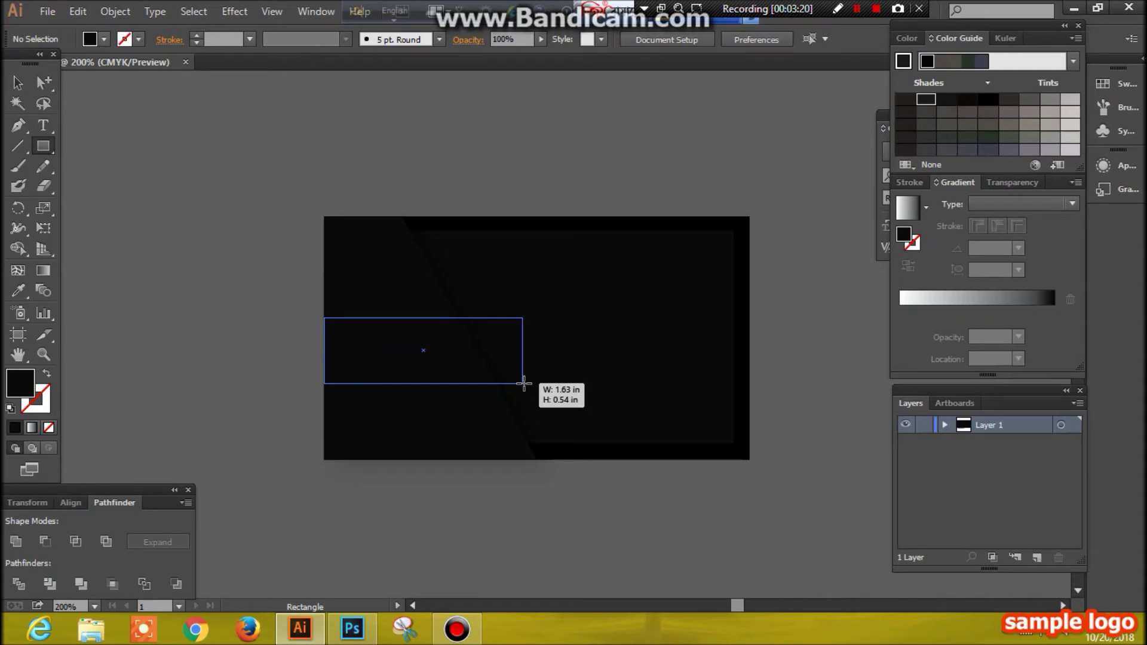
drag(524, 383, 531, 392)
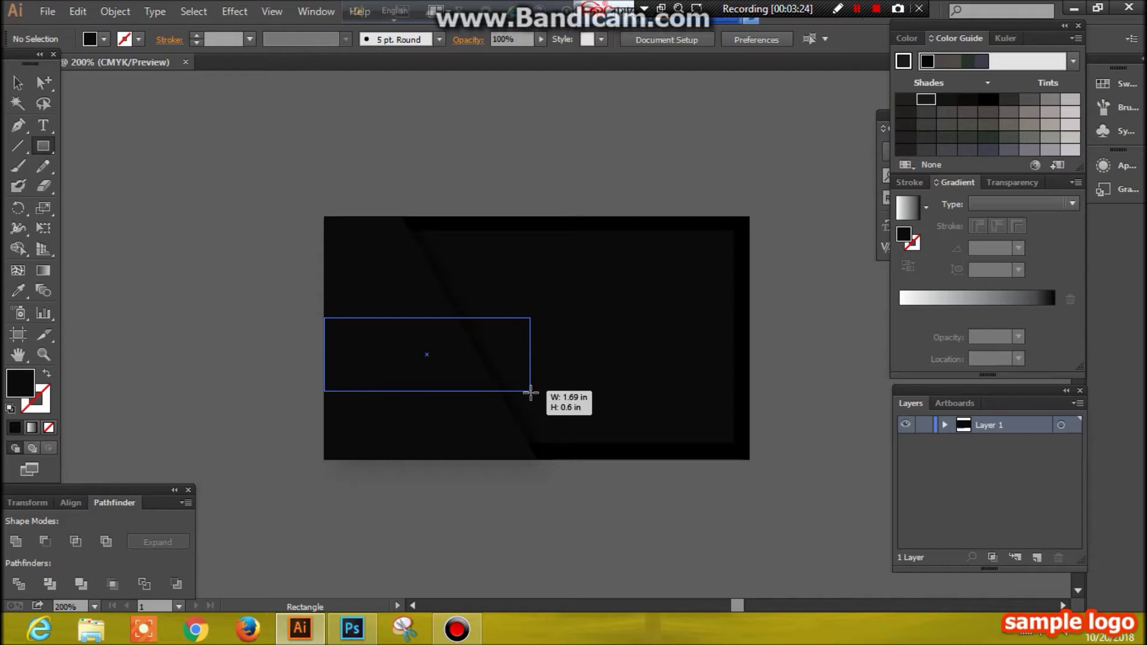
drag(530, 392, 530, 391)
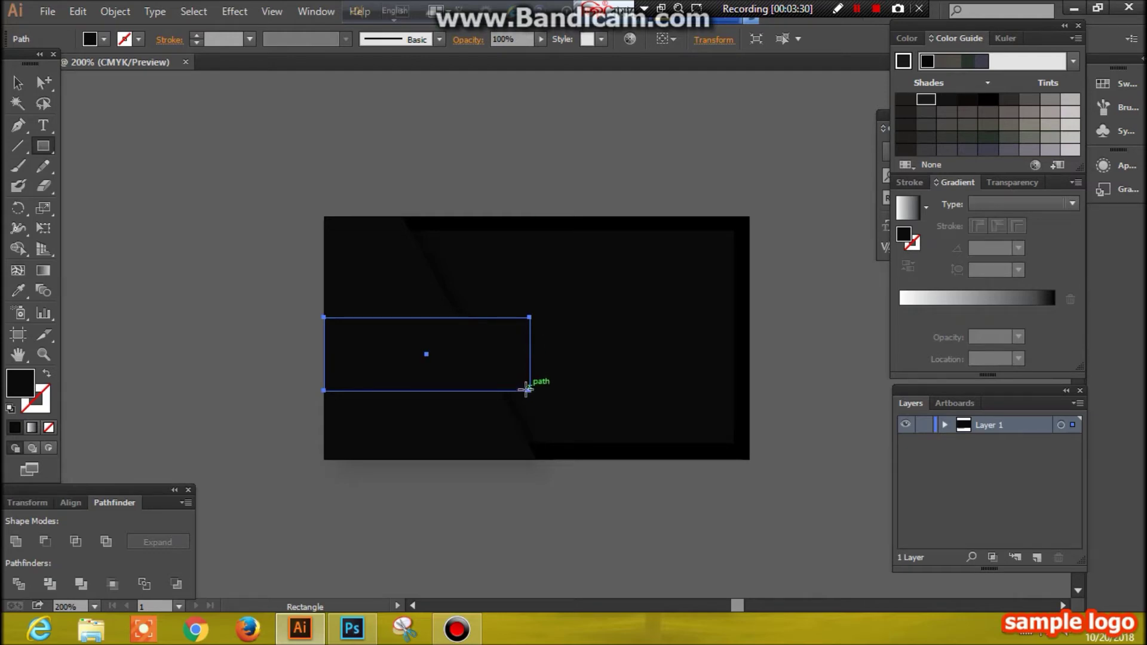
drag(528, 390, 538, 392)
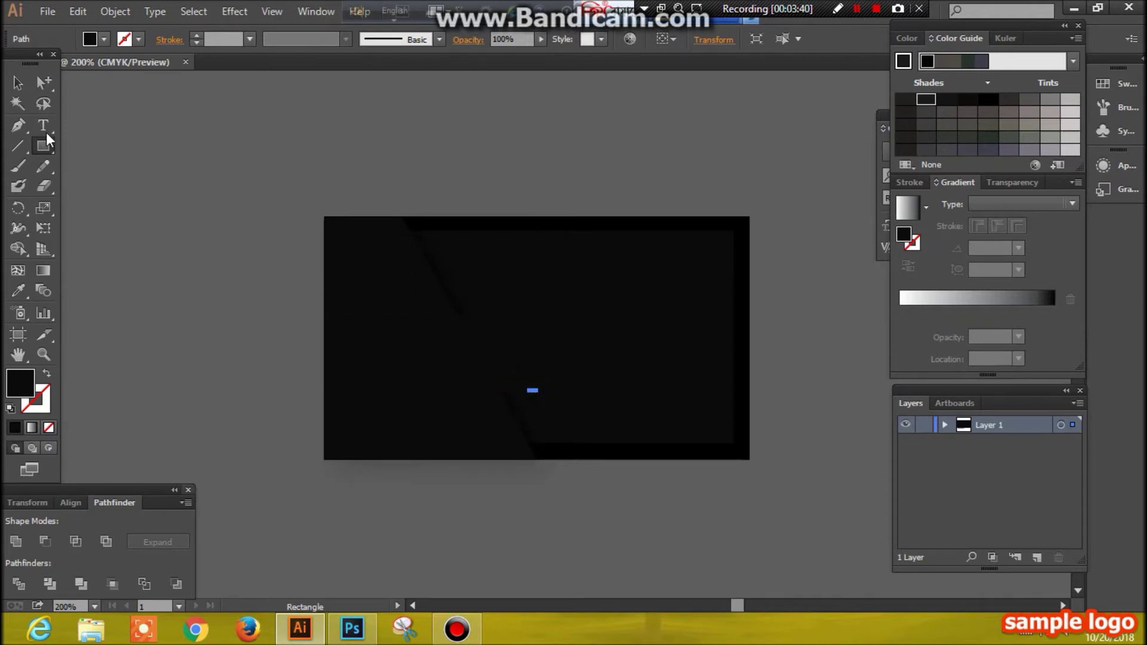
click(18, 82)
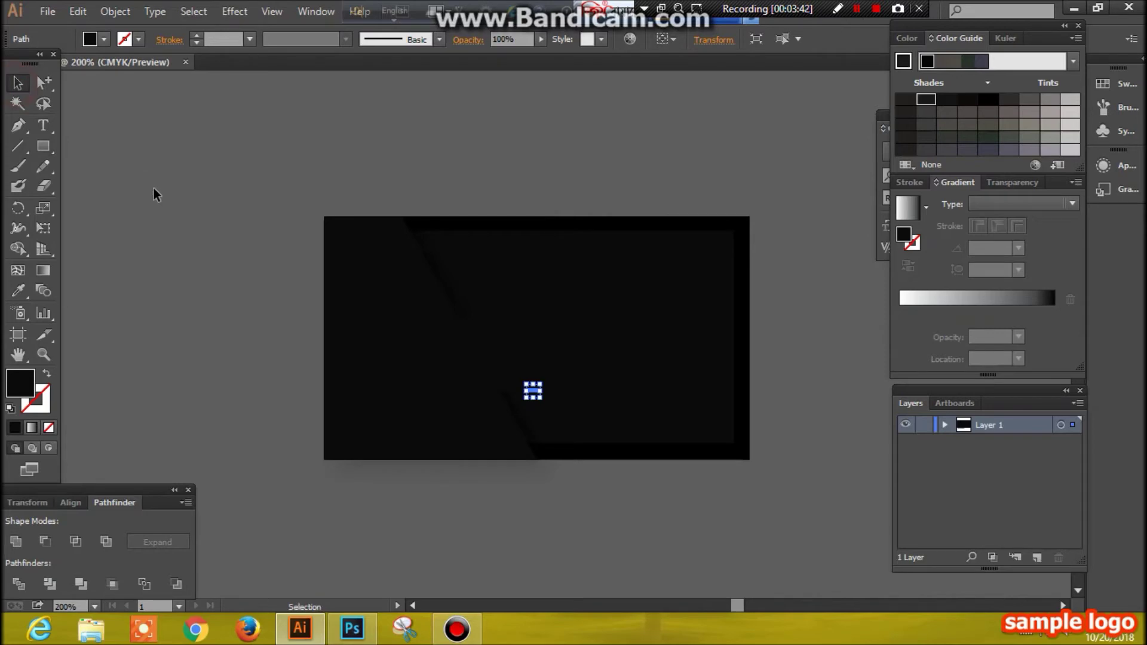
drag(524, 381, 324, 317)
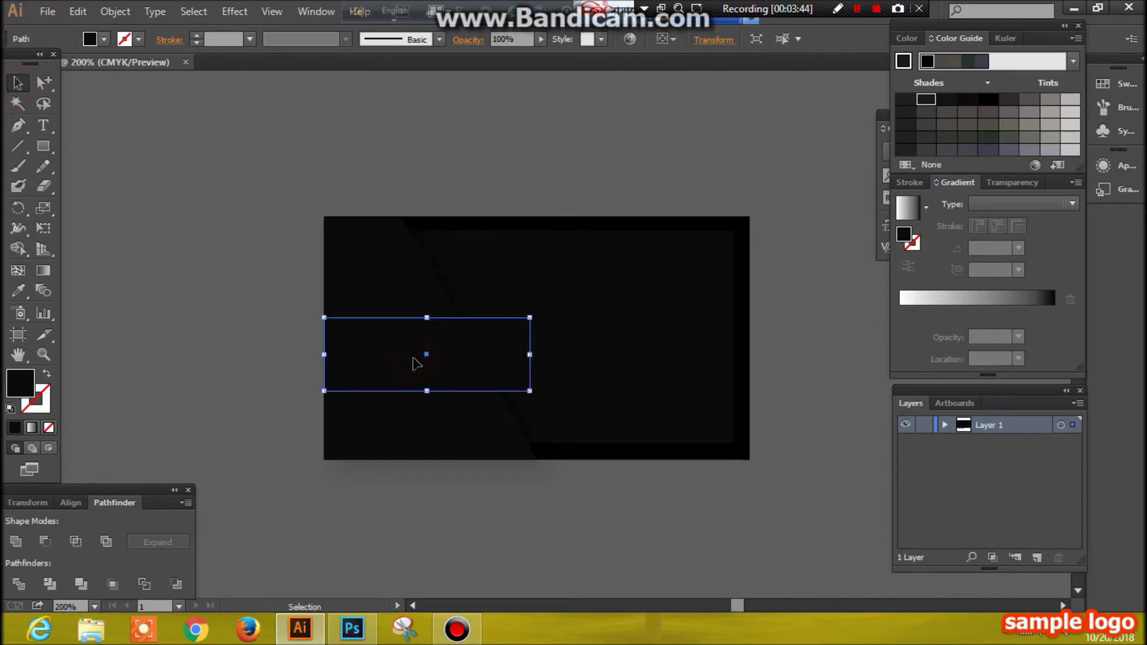
Fill the band with a bright light green and deselect it.
double_click(17, 385)
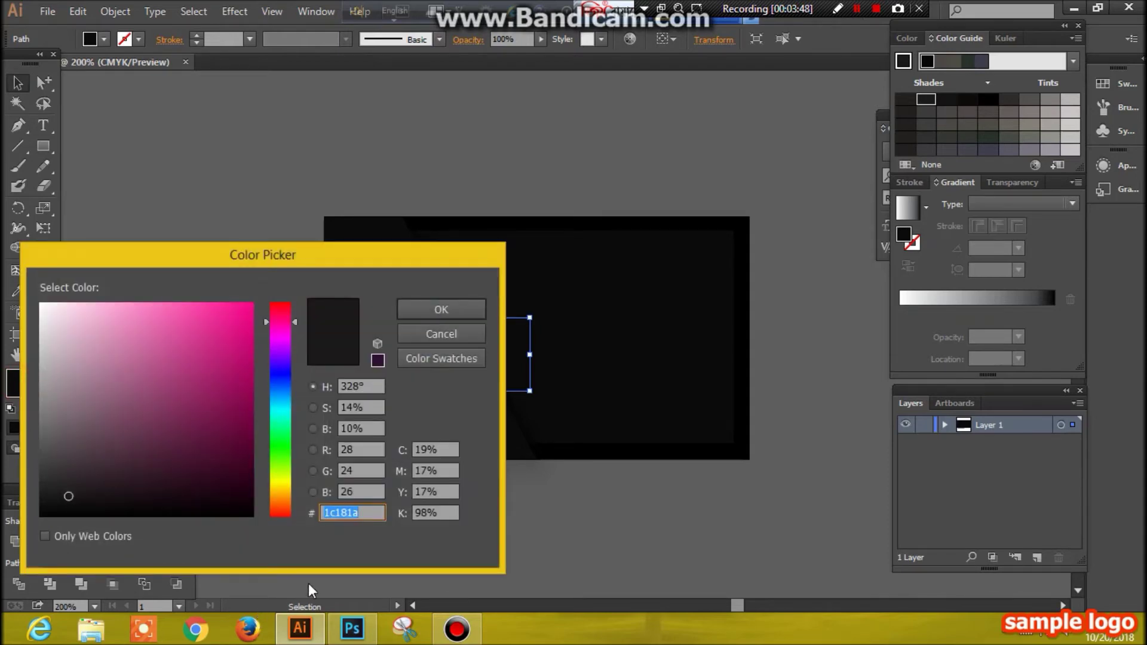
click(279, 462)
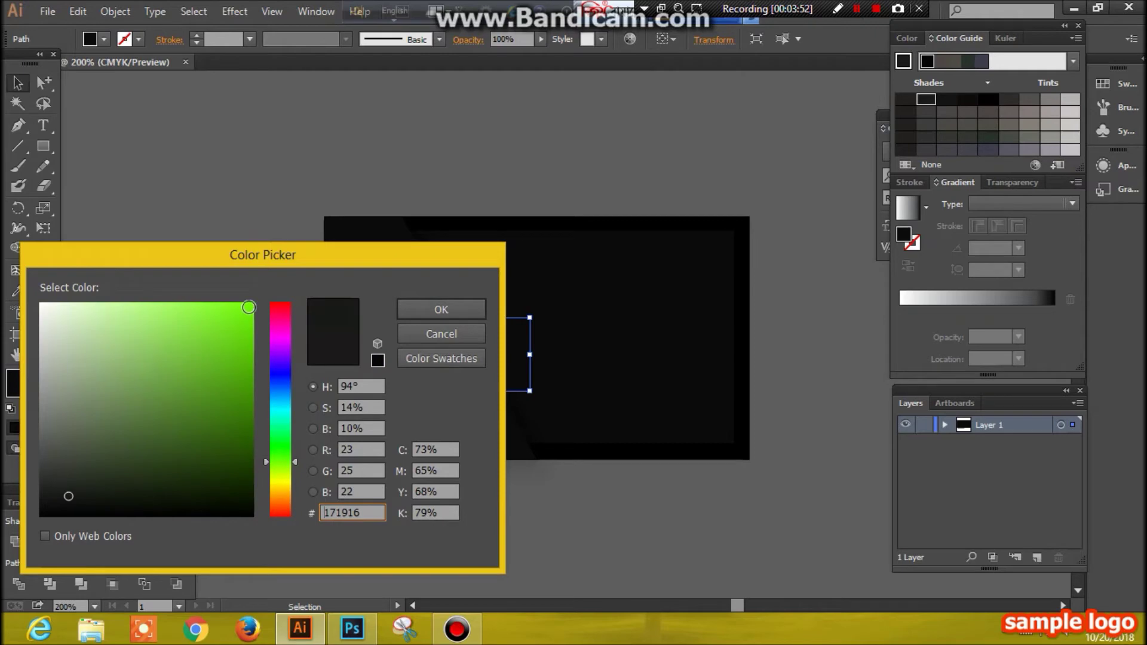
click(249, 307)
click(441, 309)
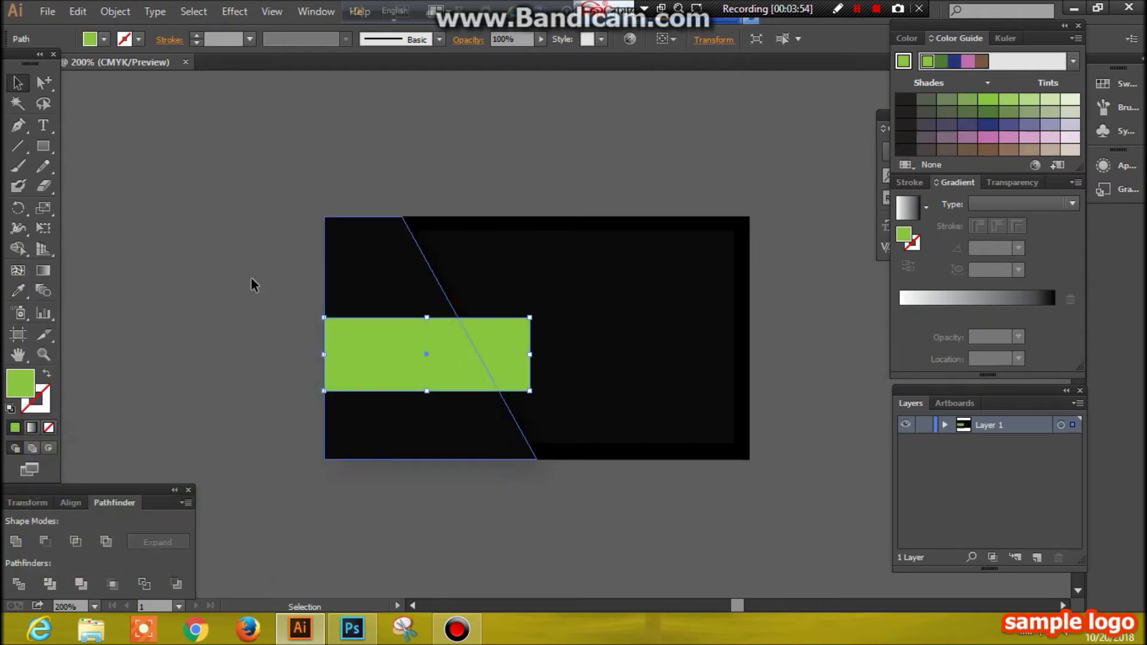
click(127, 136)
click(14, 129)
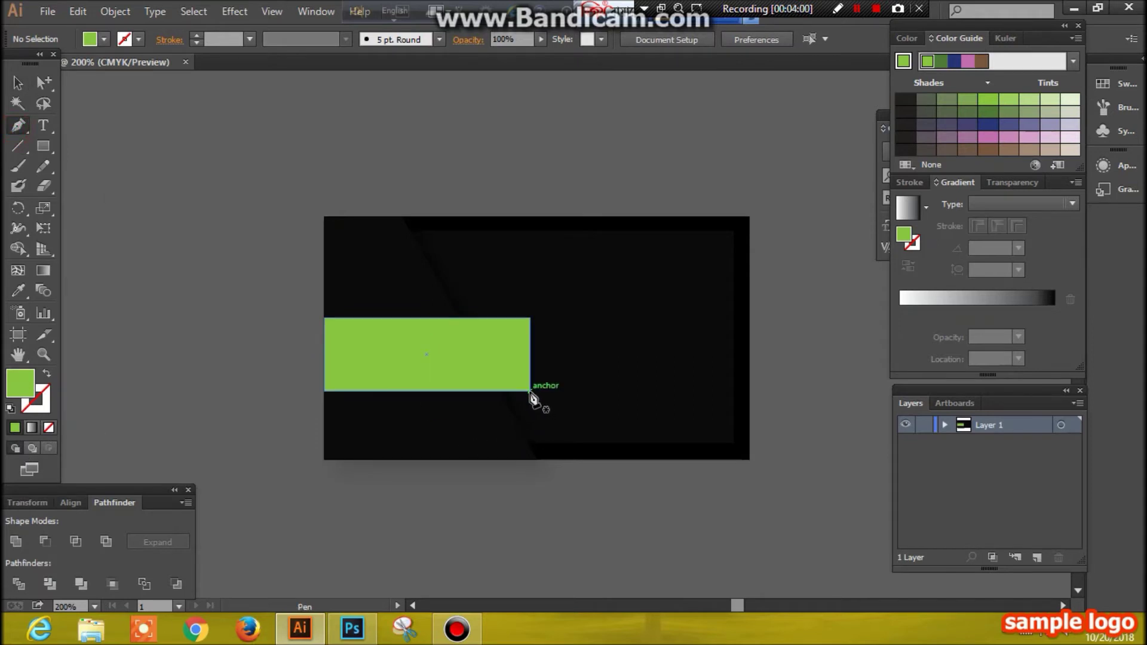
Draw a small dark green triangle beneath the green band's right end.
click(509, 411)
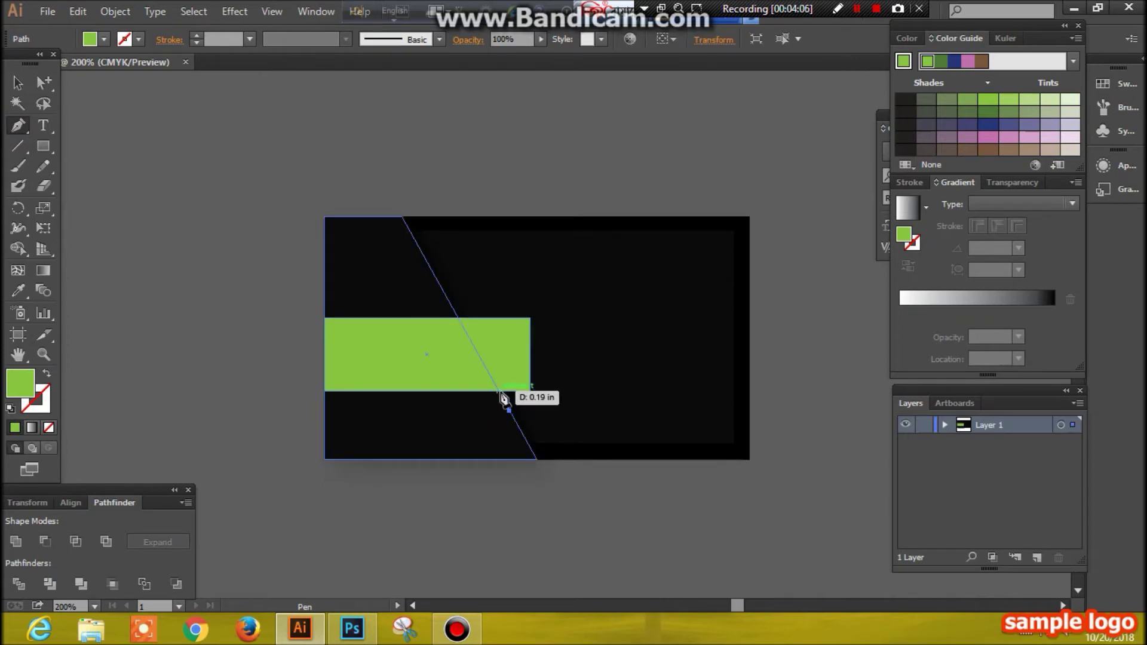
click(498, 391)
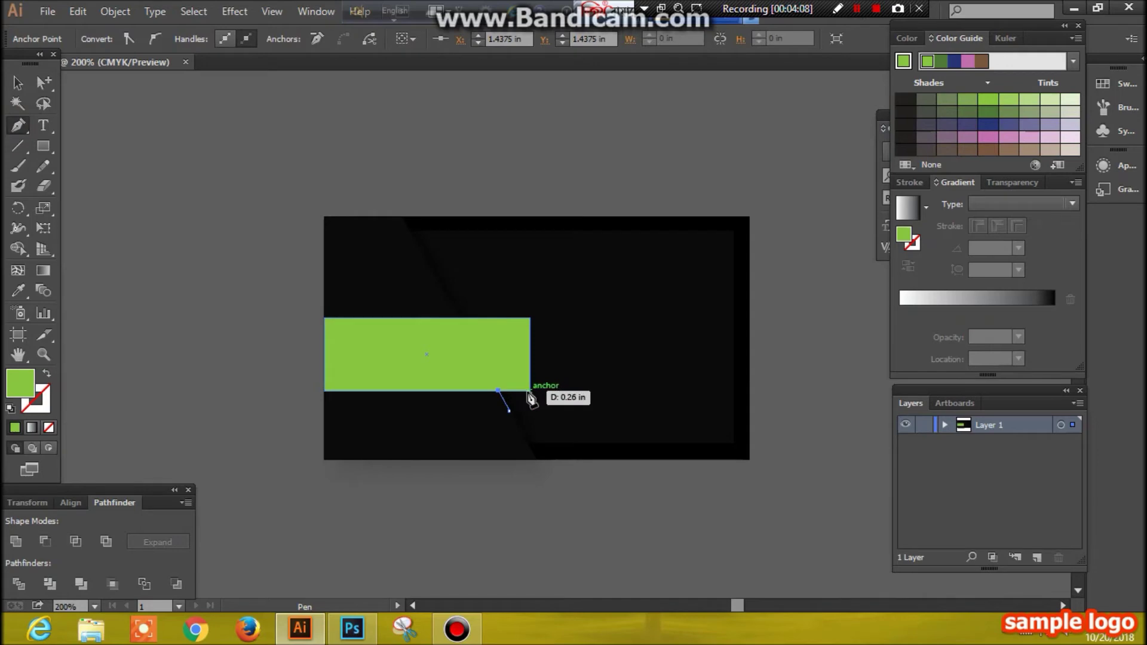
click(529, 392)
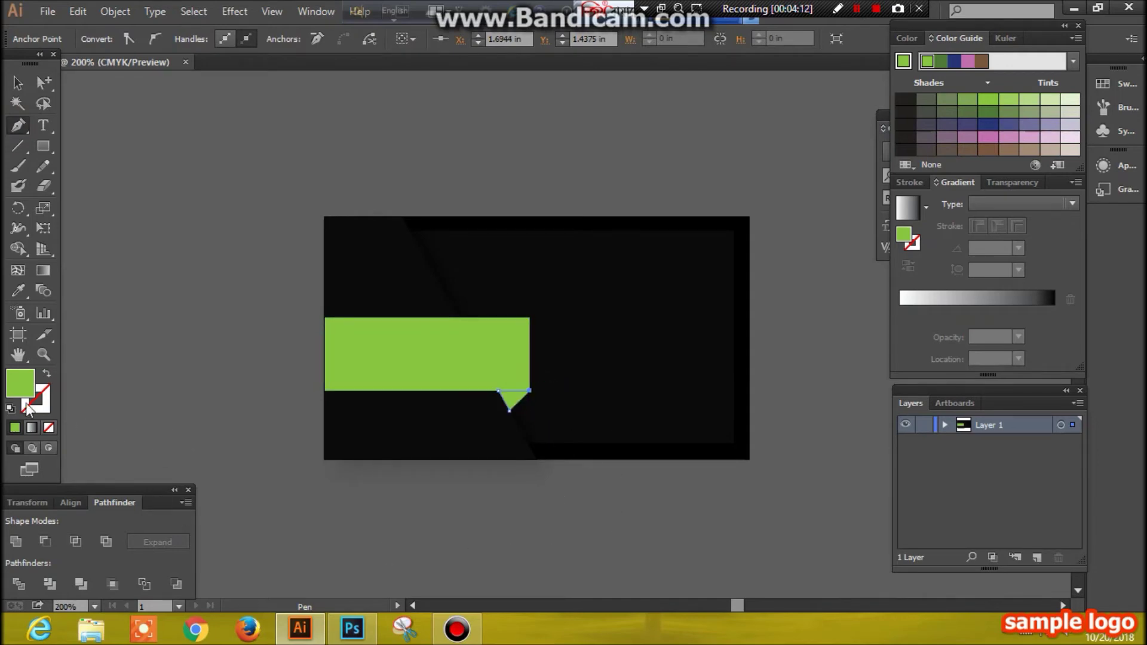
double_click(20, 381)
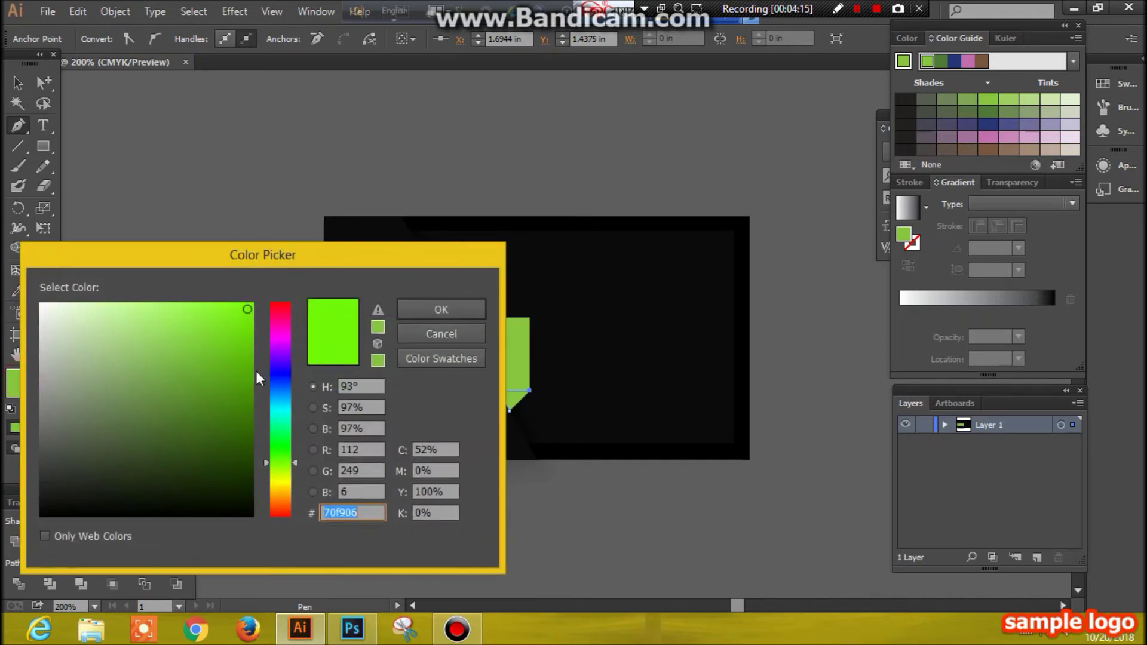
click(246, 465)
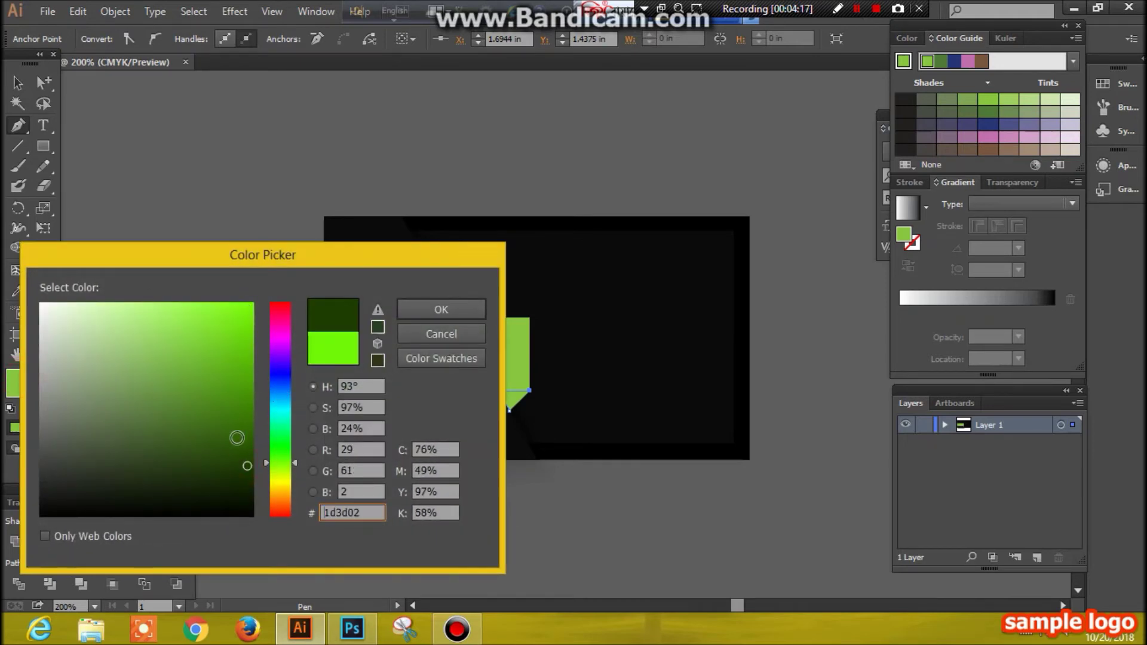
click(445, 311)
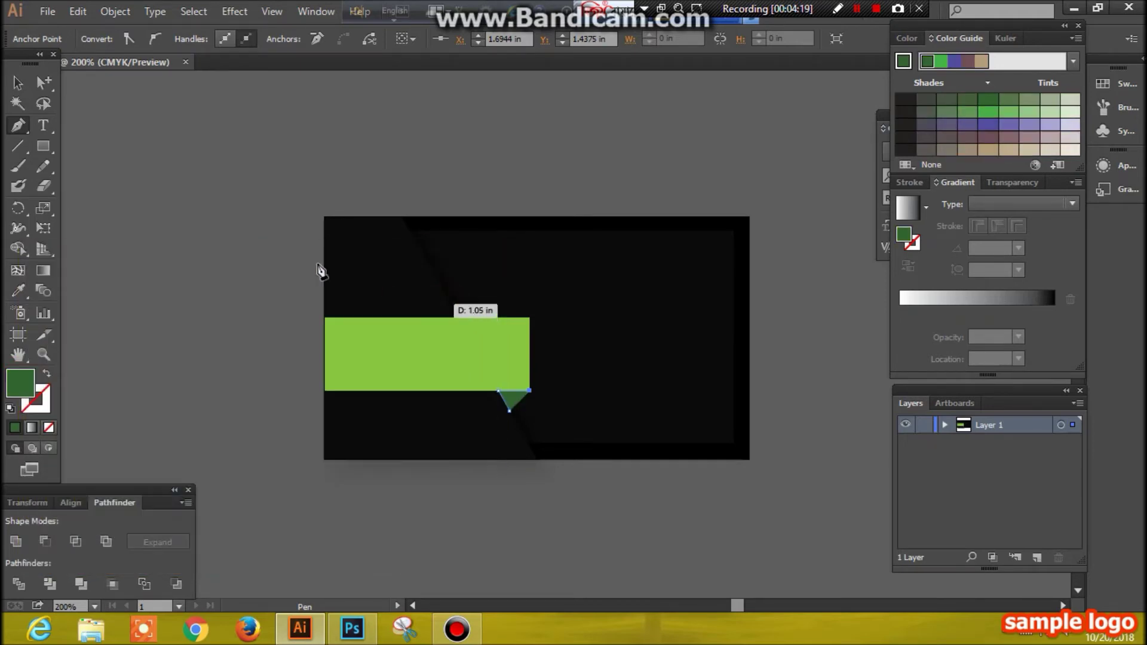
click(18, 83)
click(135, 142)
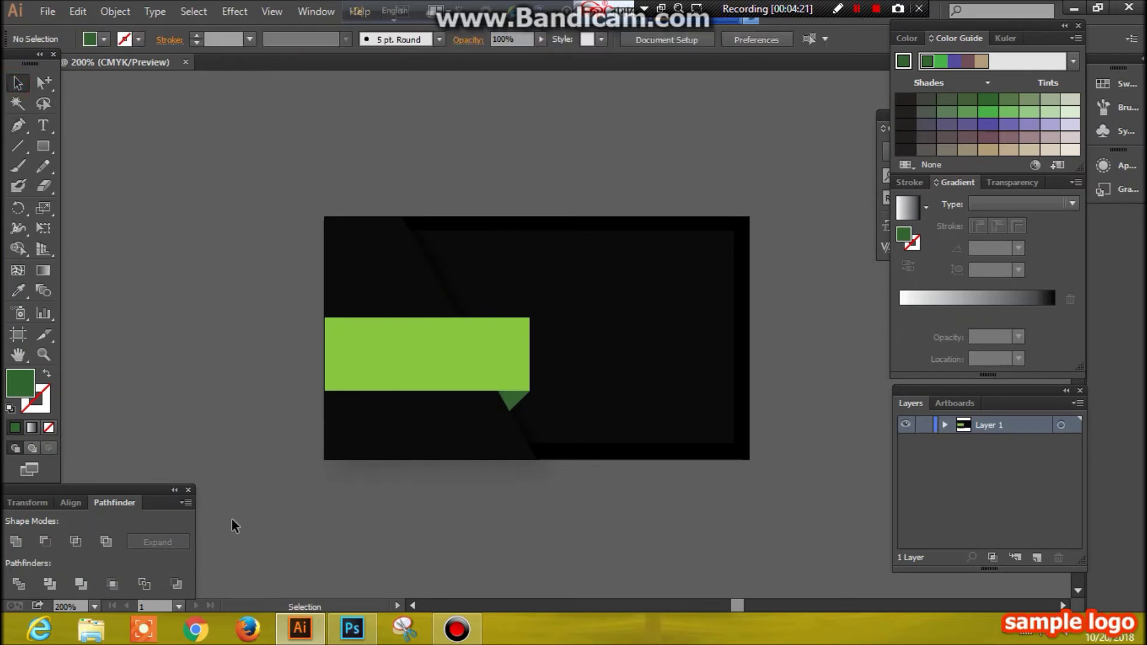
mouse_move(4, 642)
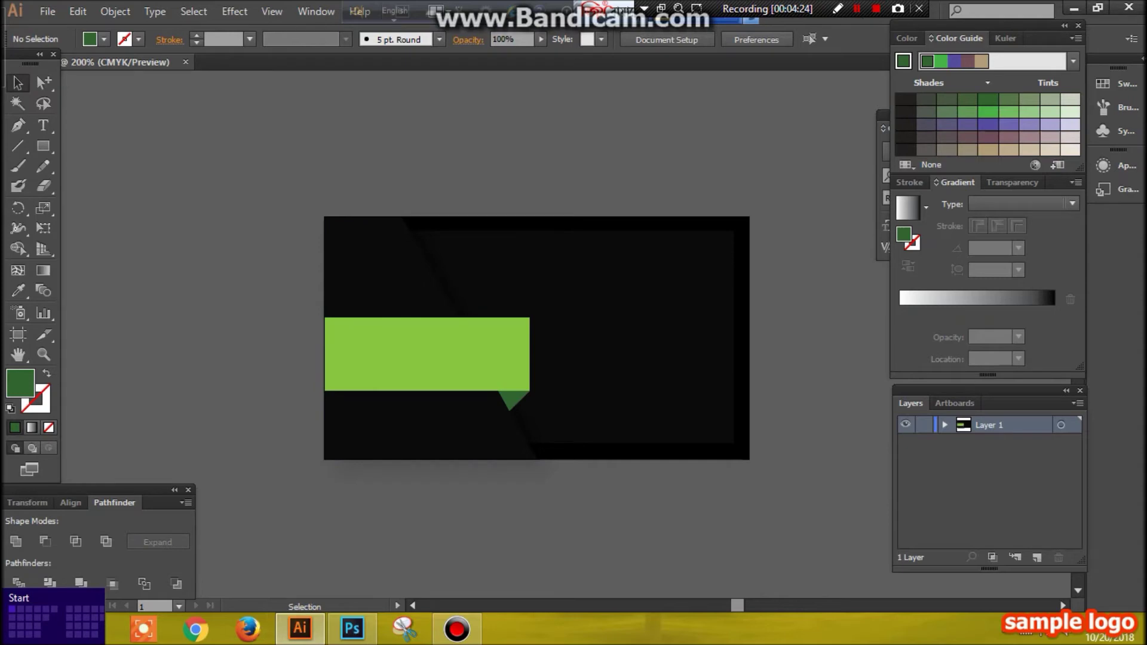
click(381, 375)
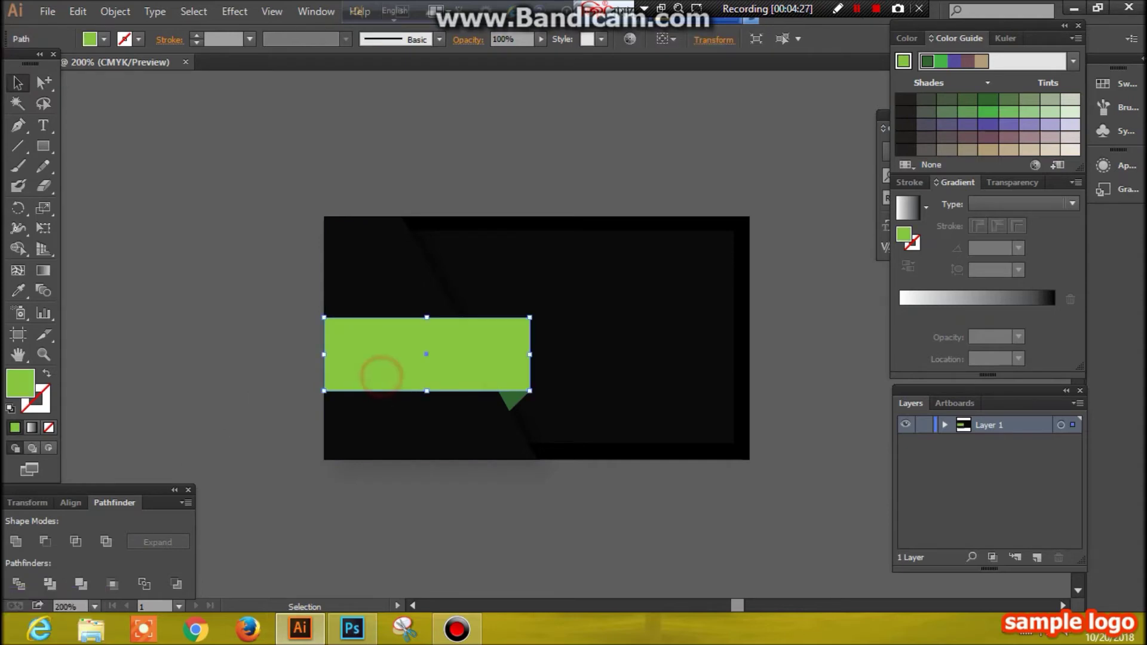
Nudge the green band up slightly and delete the old dark green triangle.
key(Up)
key(Up)
key(Up)
key(Up)
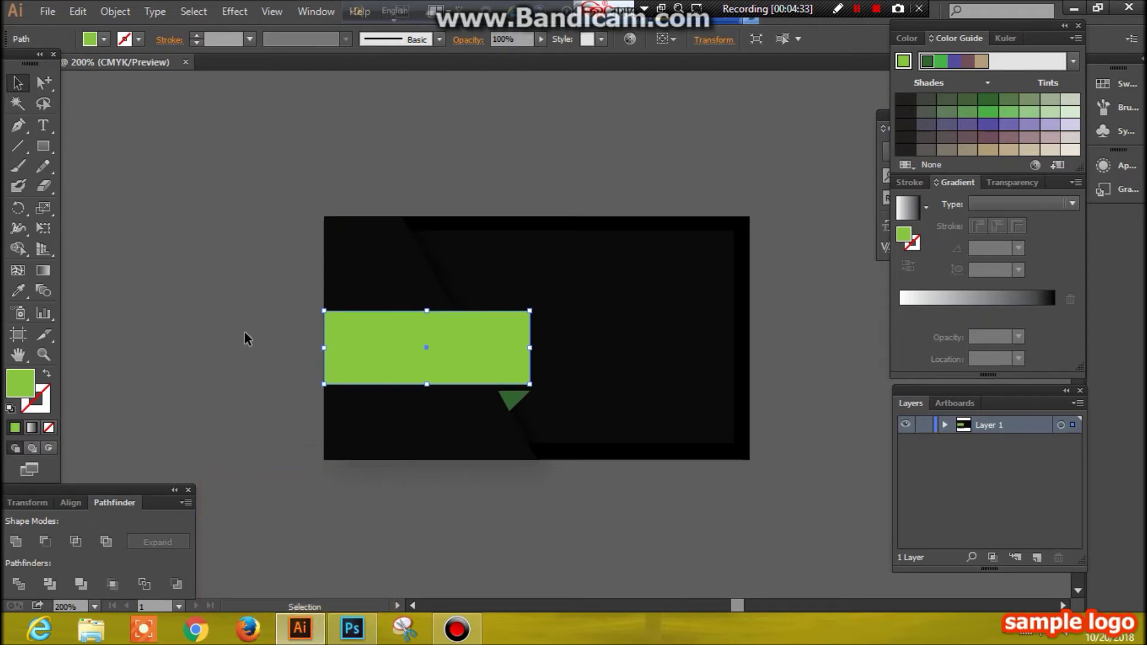
key(Up)
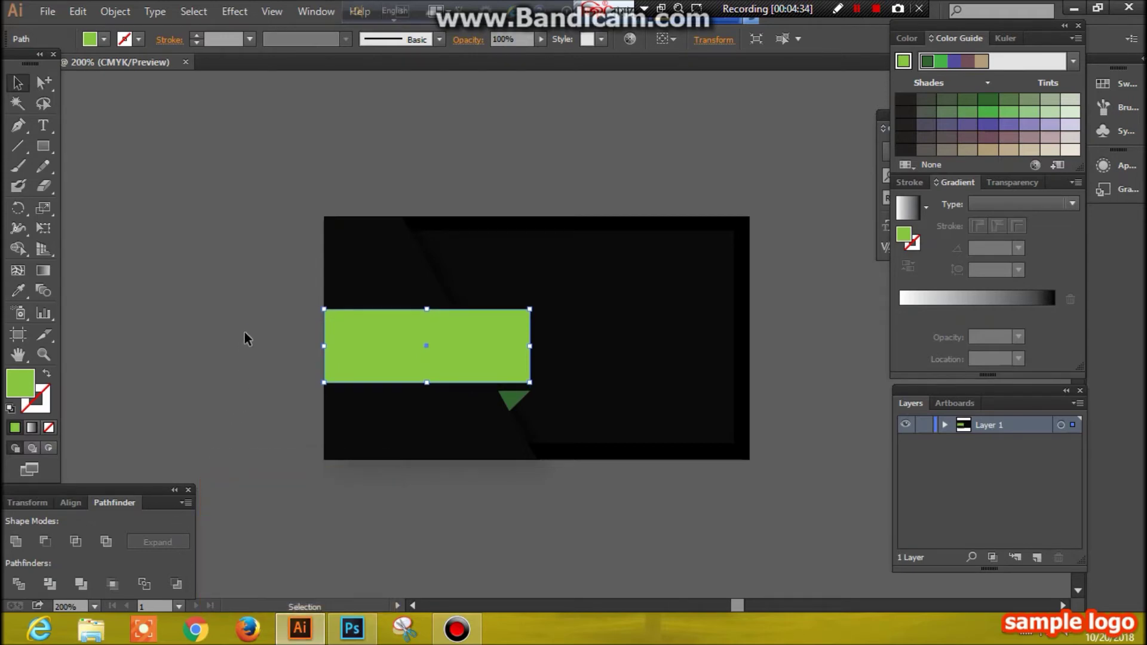
click(245, 332)
click(512, 405)
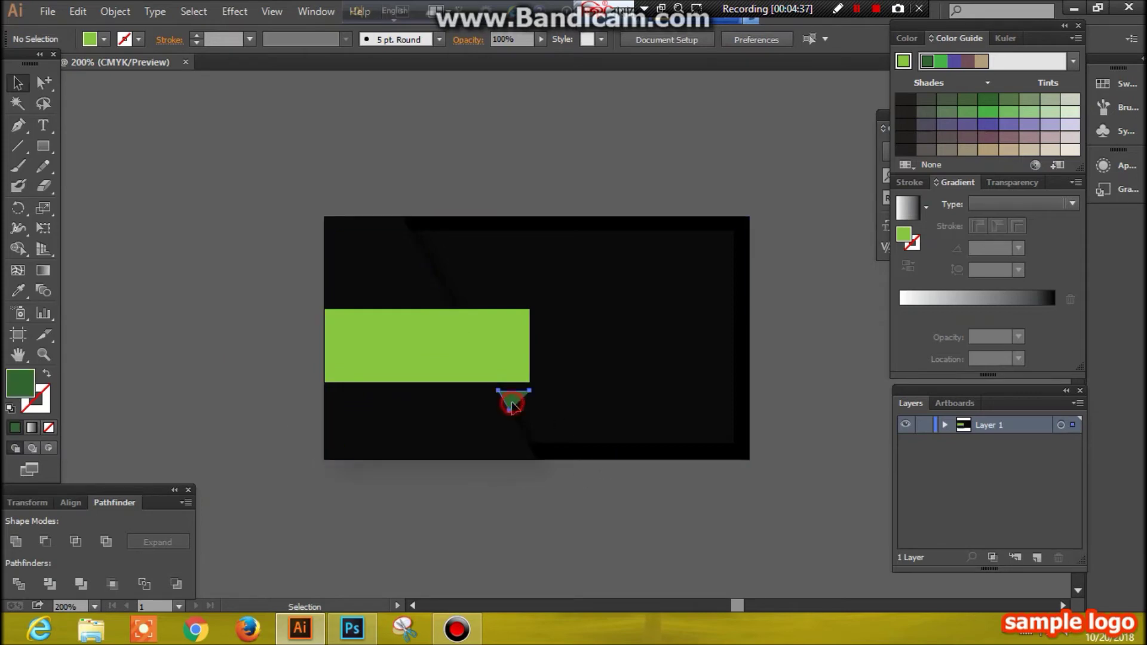
key(Delete)
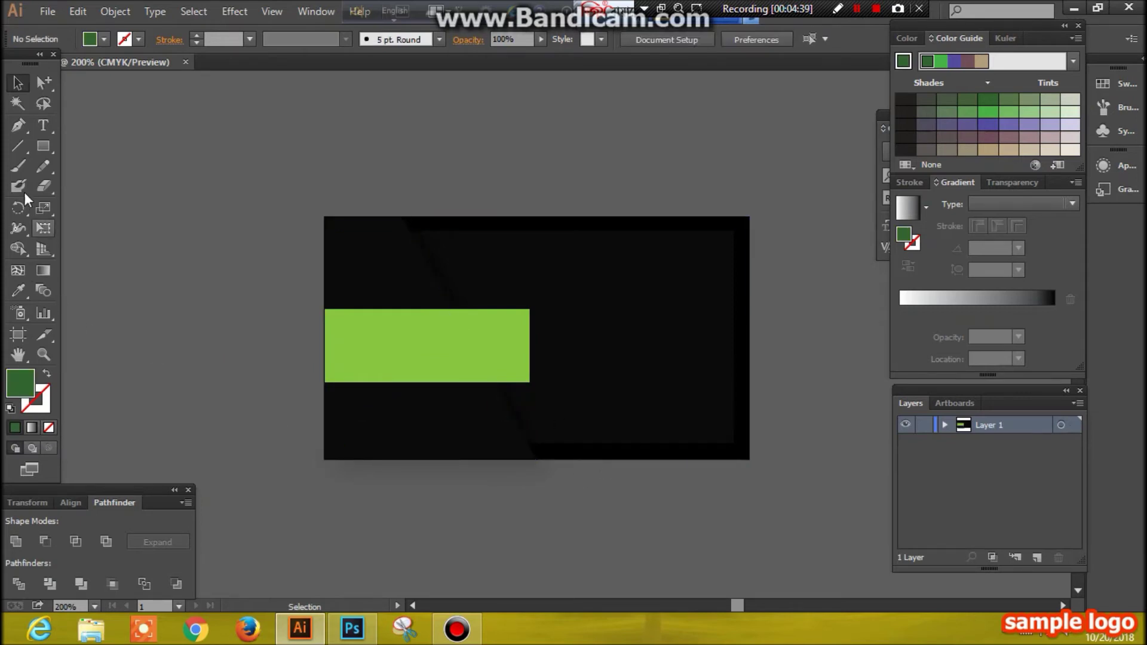
Redraw the fold triangle under the band's bottom-right corner along the diagonal edge.
click(19, 126)
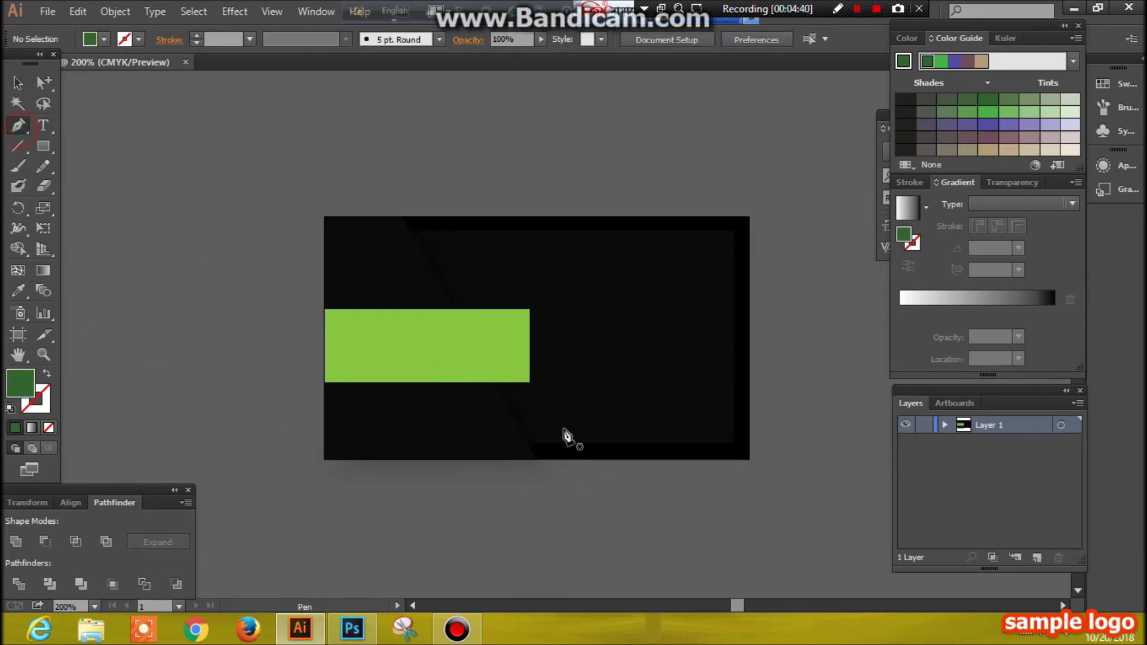
click(507, 405)
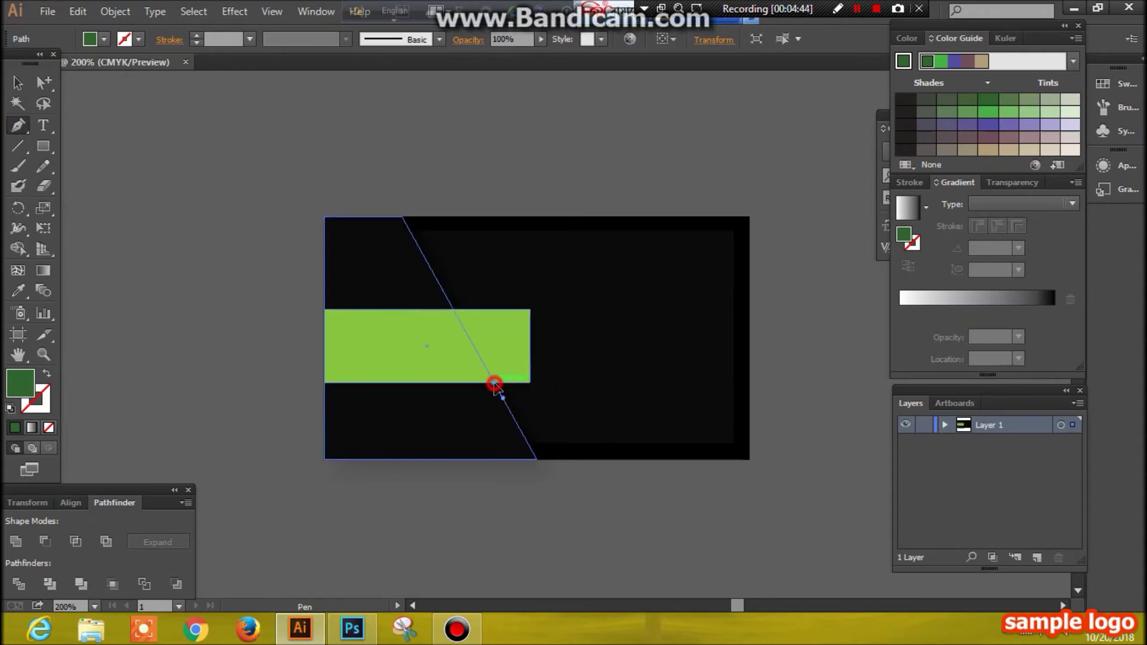
click(493, 382)
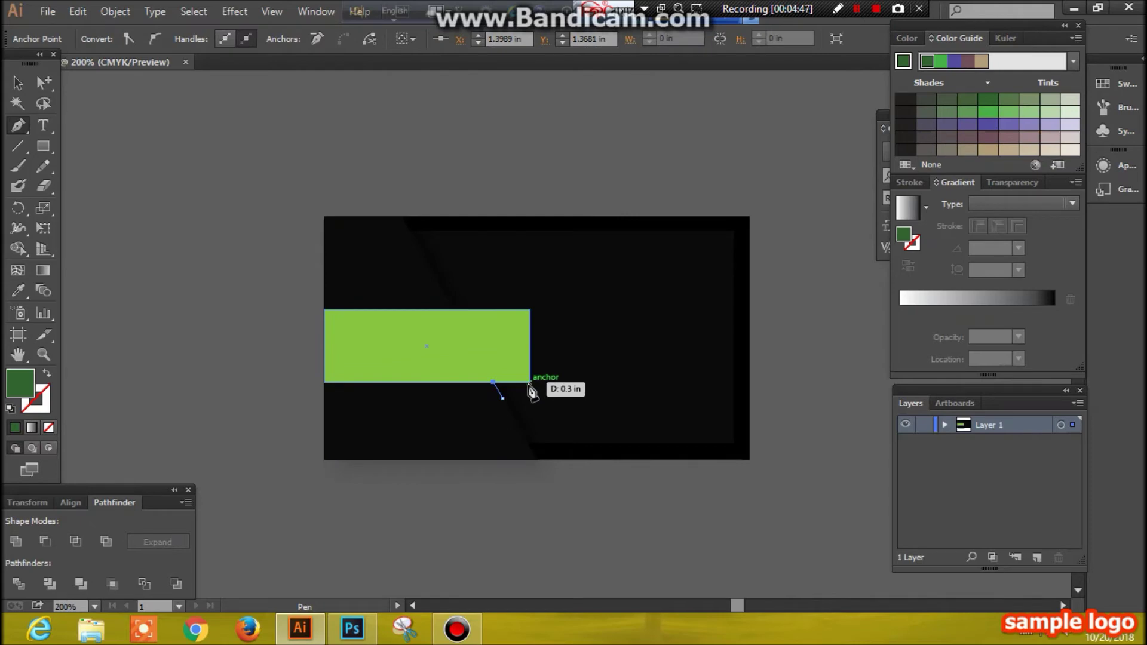
click(530, 384)
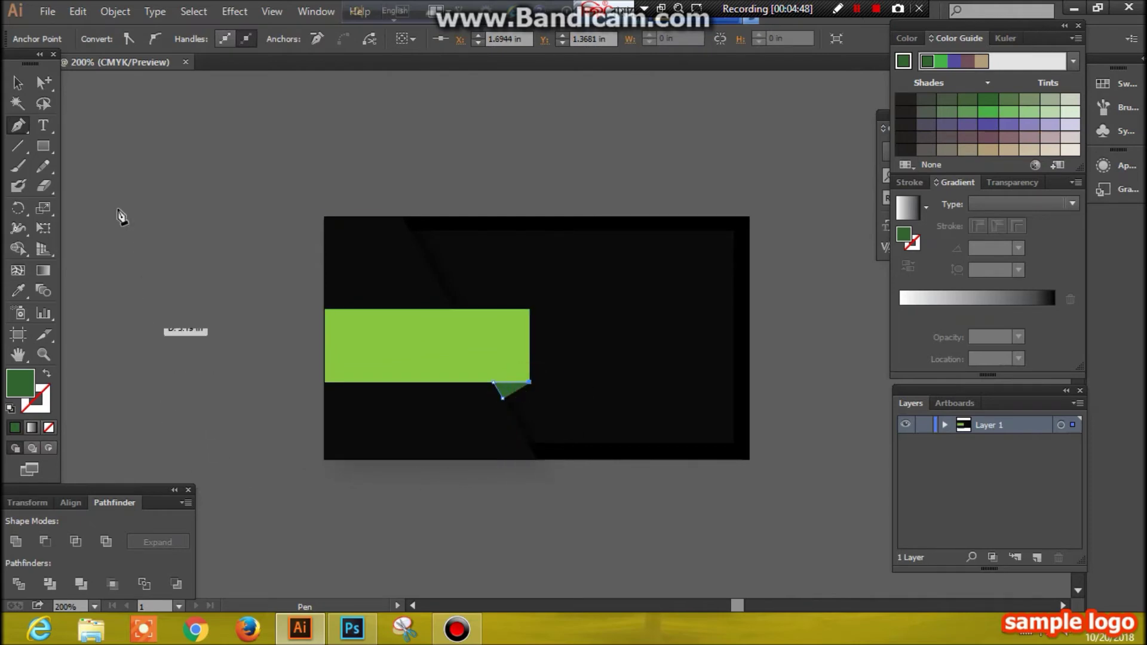
click(17, 82)
click(153, 239)
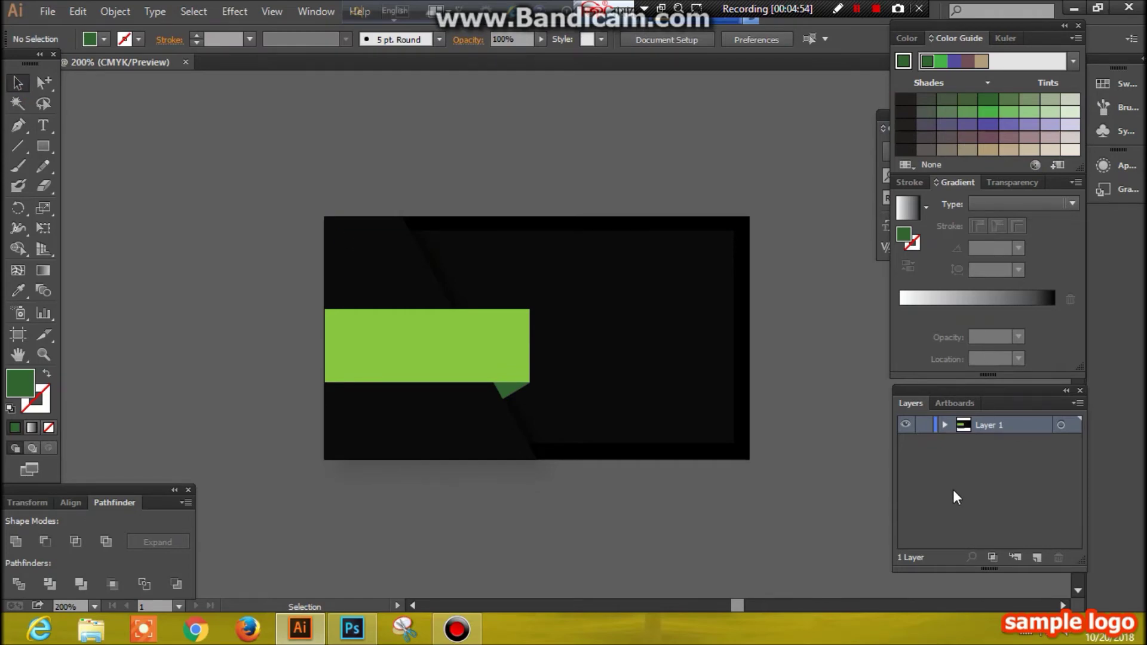
Start a new text object on the pasteboard for the card's name, title and phone details.
click(16, 84)
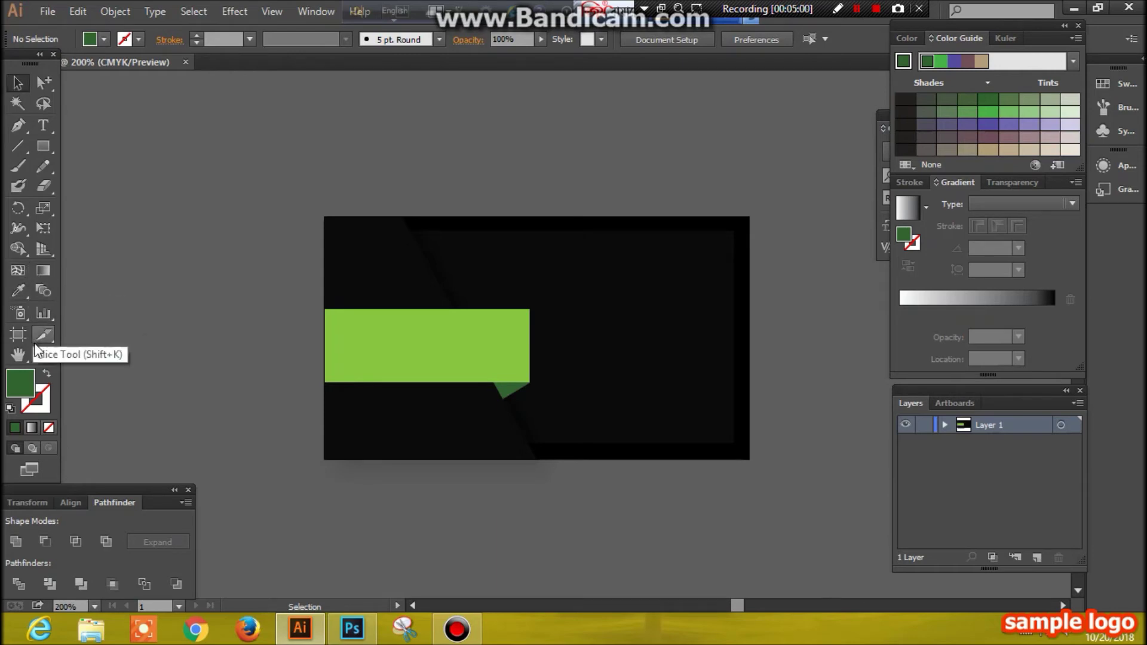
click(43, 125)
click(139, 135)
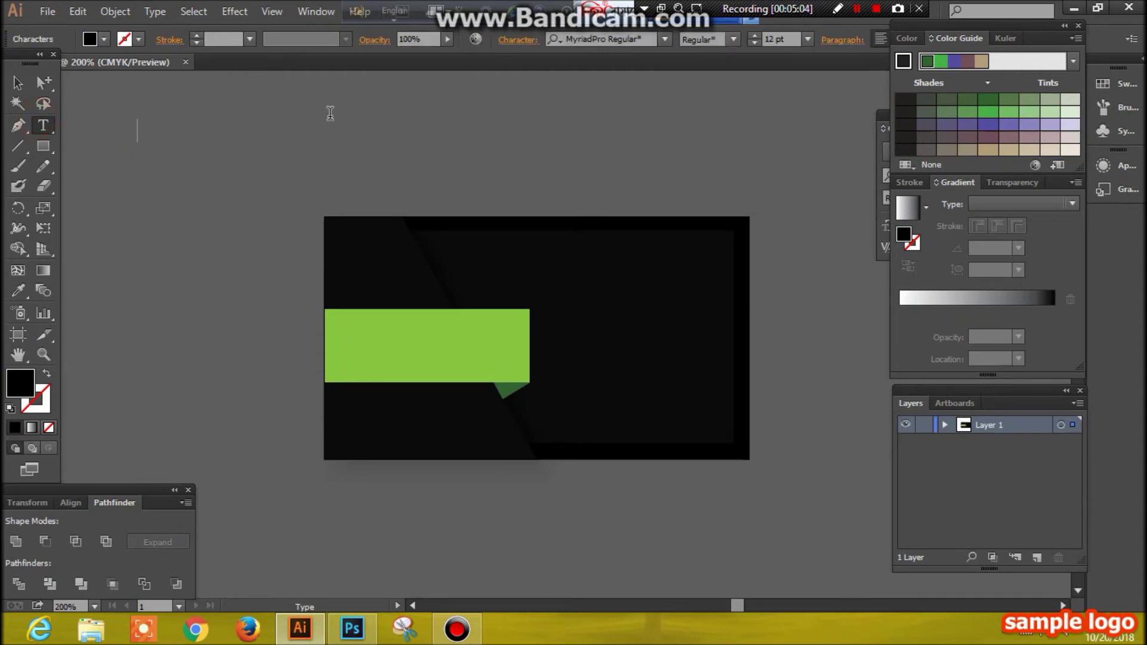
click(856, 10)
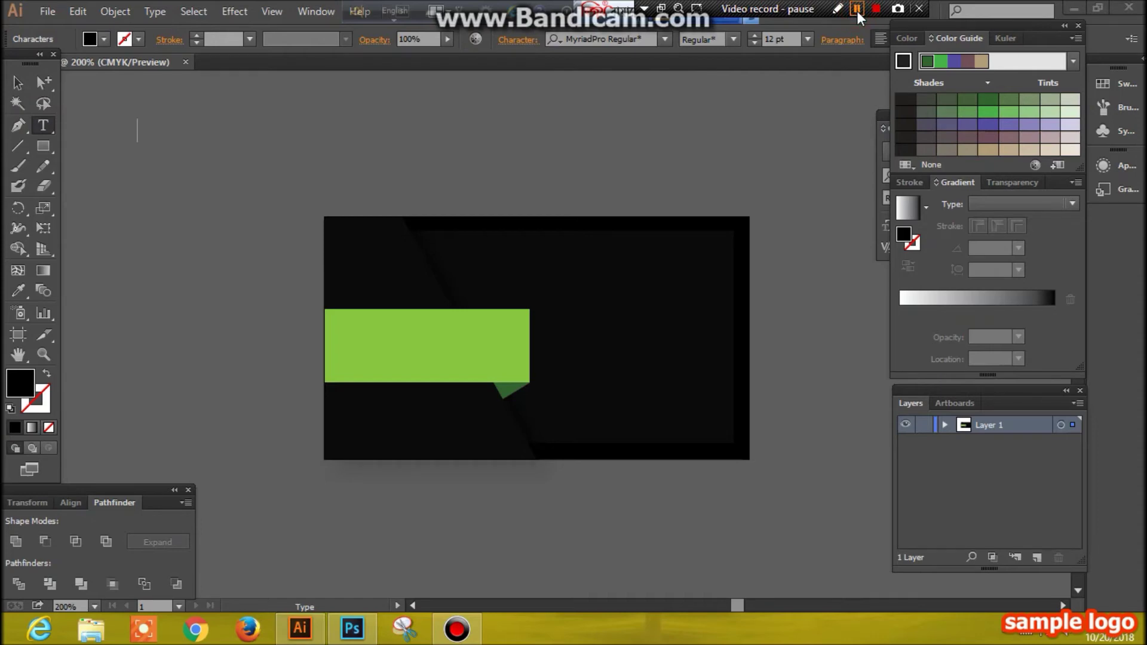
click(857, 11)
click(856, 10)
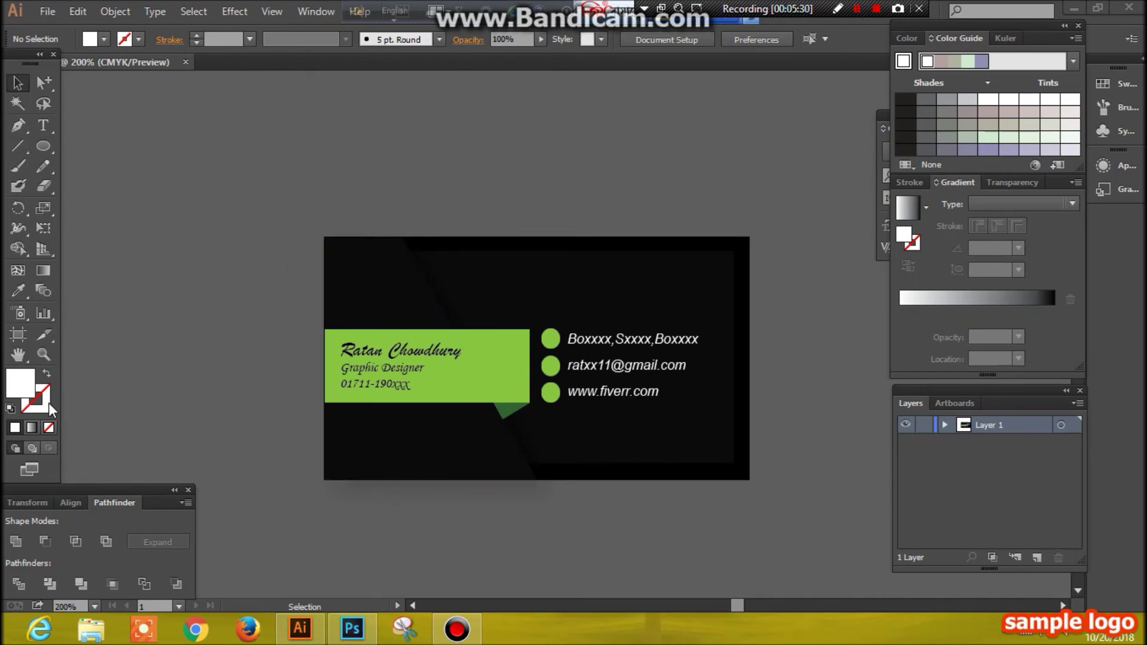
Add a pasteboard note reading 'First Pae' above and left of the card.
click(42, 127)
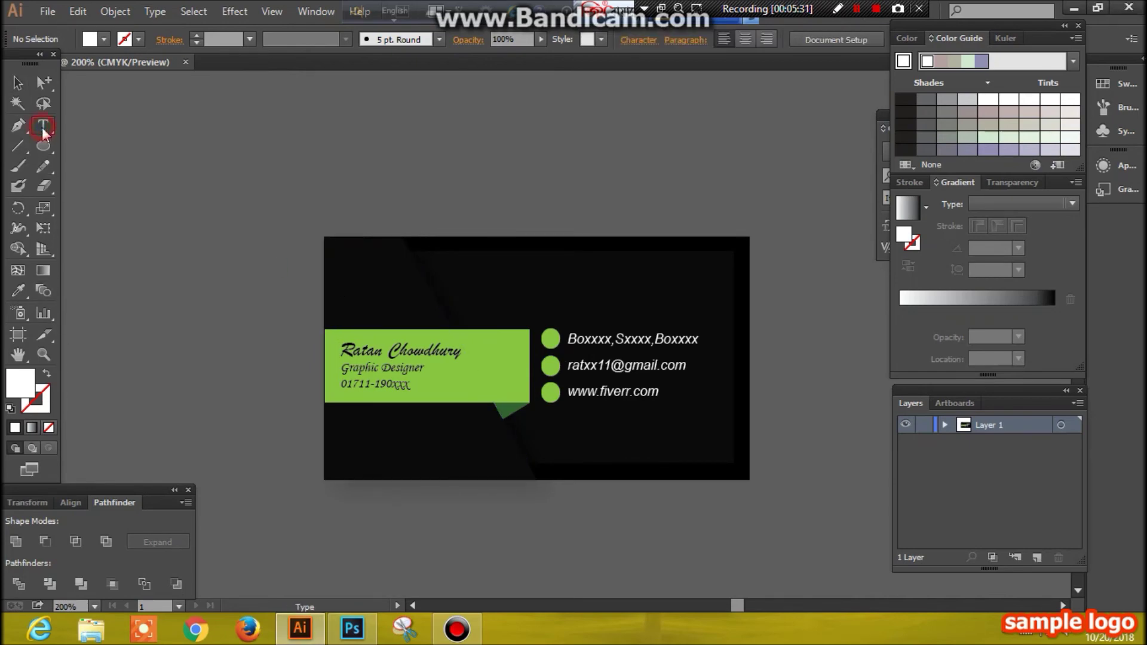
click(195, 166)
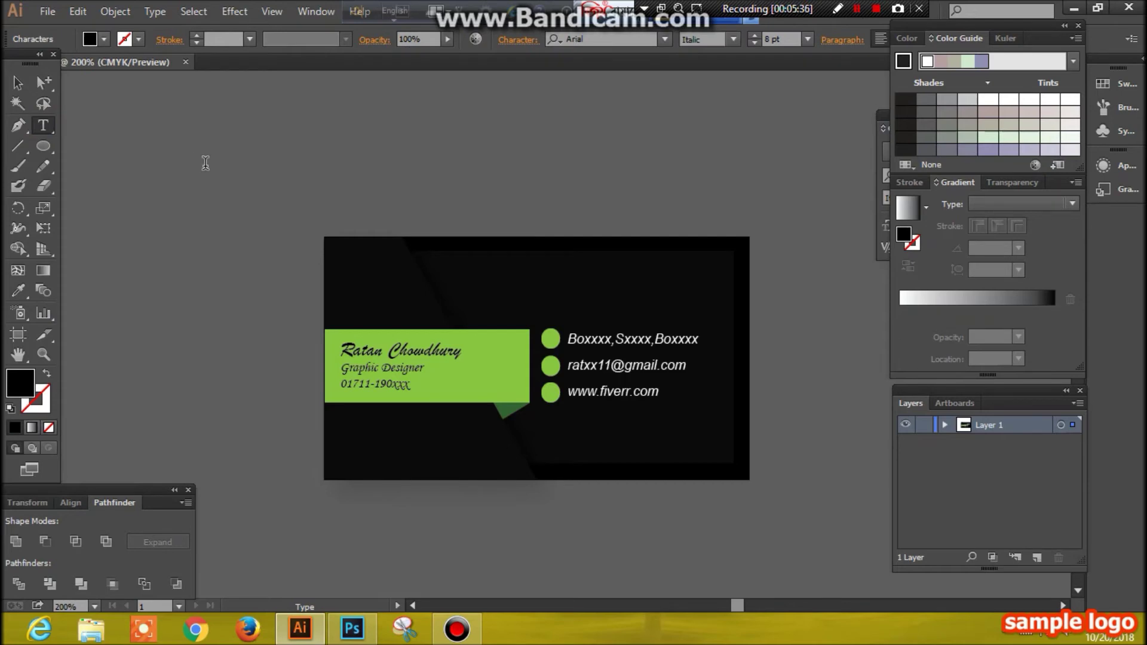
text(F)
text(irst)
text( P)
text(ae)
Correct the note to 'First Part', move it beside the card, then delete it.
key(BackSpace)
text(rt)
triple_click(266, 164)
click(18, 84)
drag(222, 162, 274, 367)
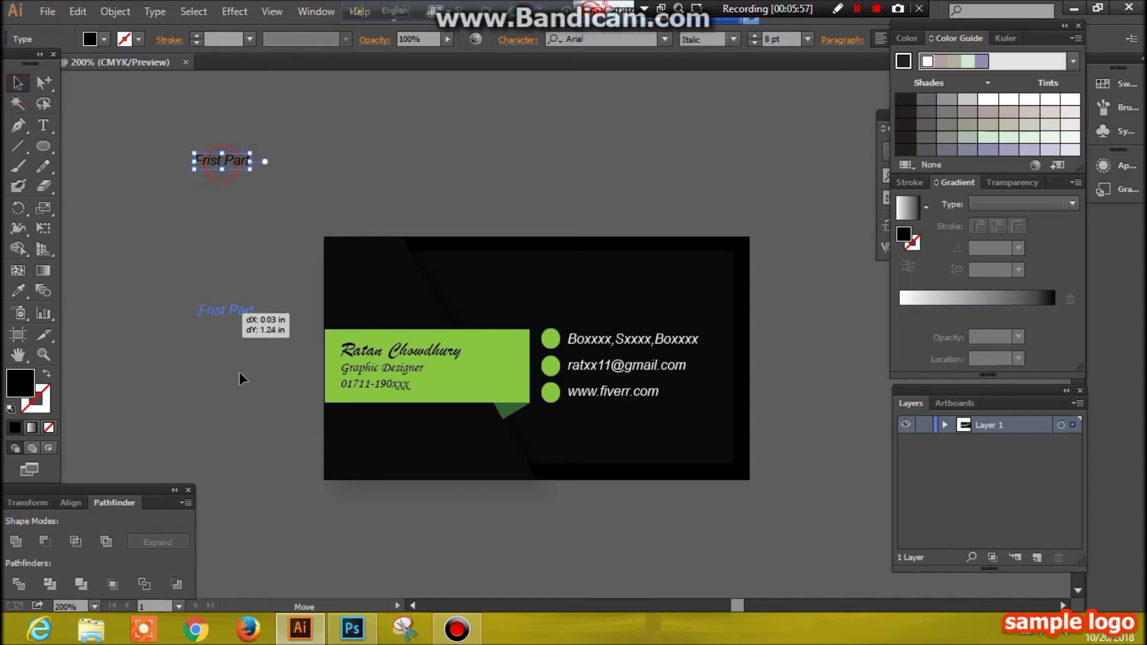
click(346, 544)
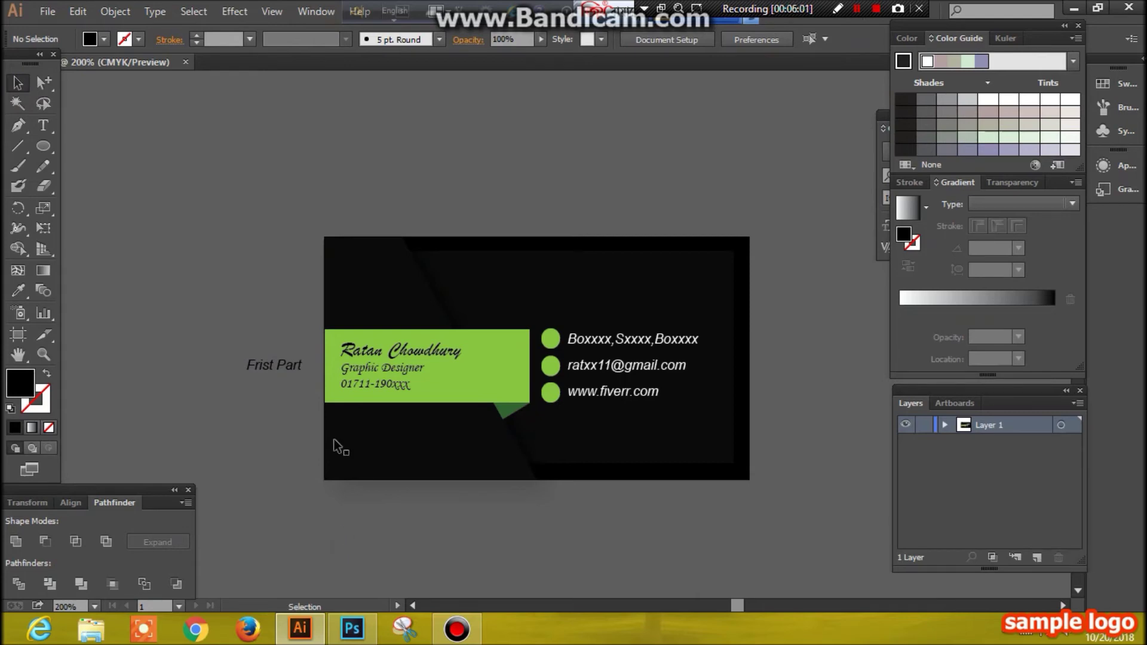
click(296, 372)
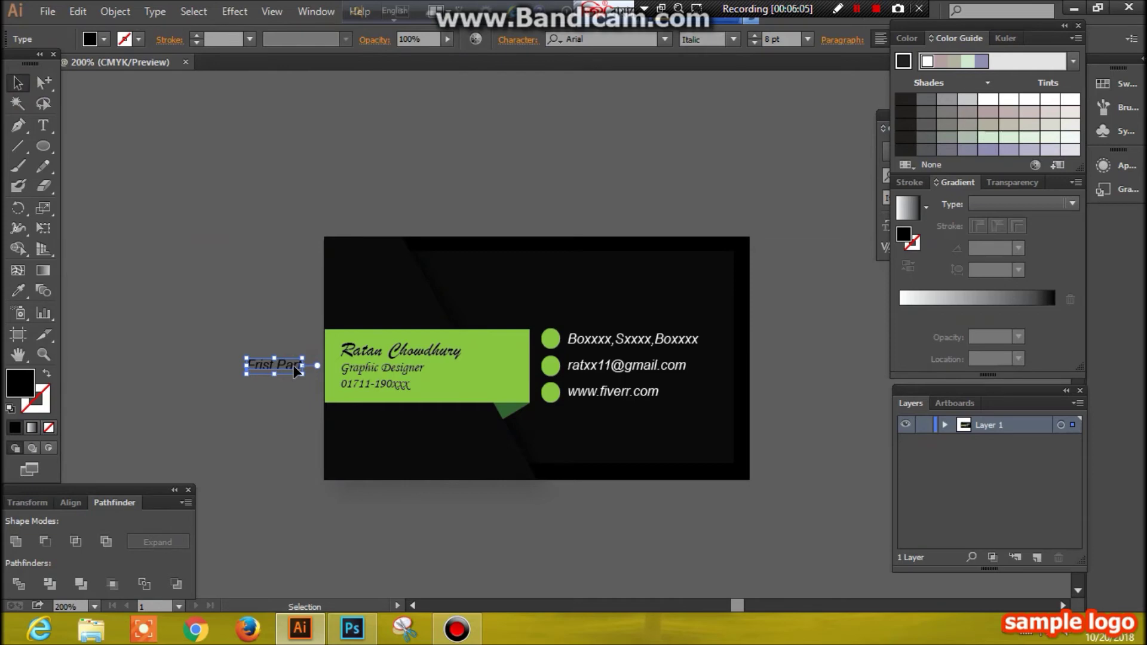
key(Delete)
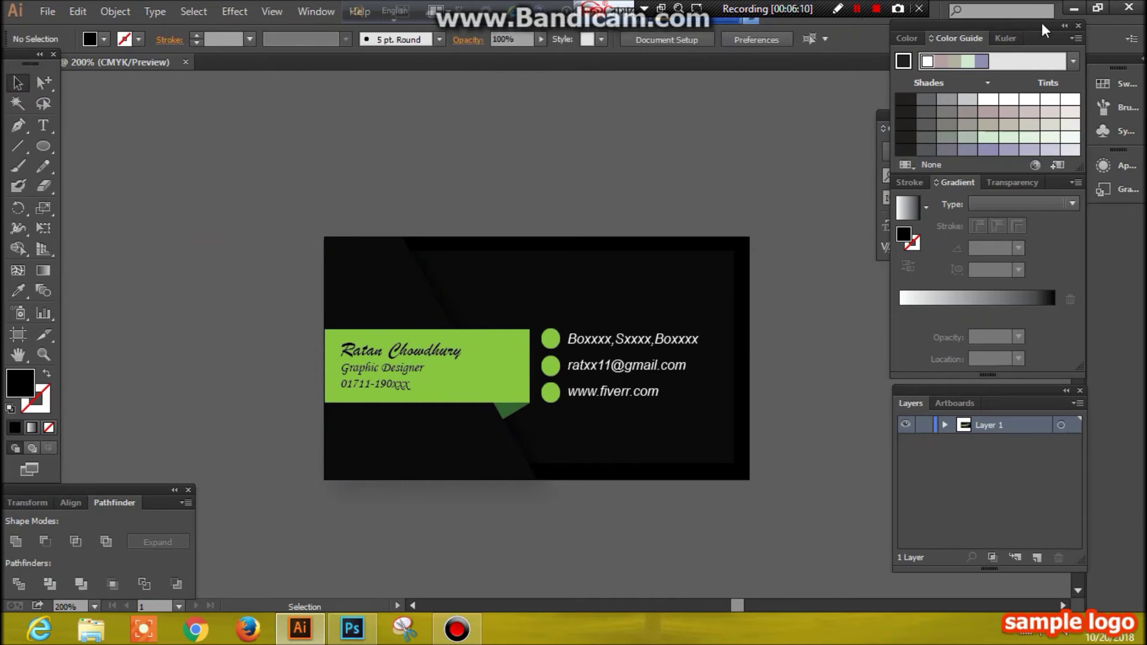
Highlight the 'First part end' pasteboard note text, then deselect it.
click(855, 9)
click(855, 10)
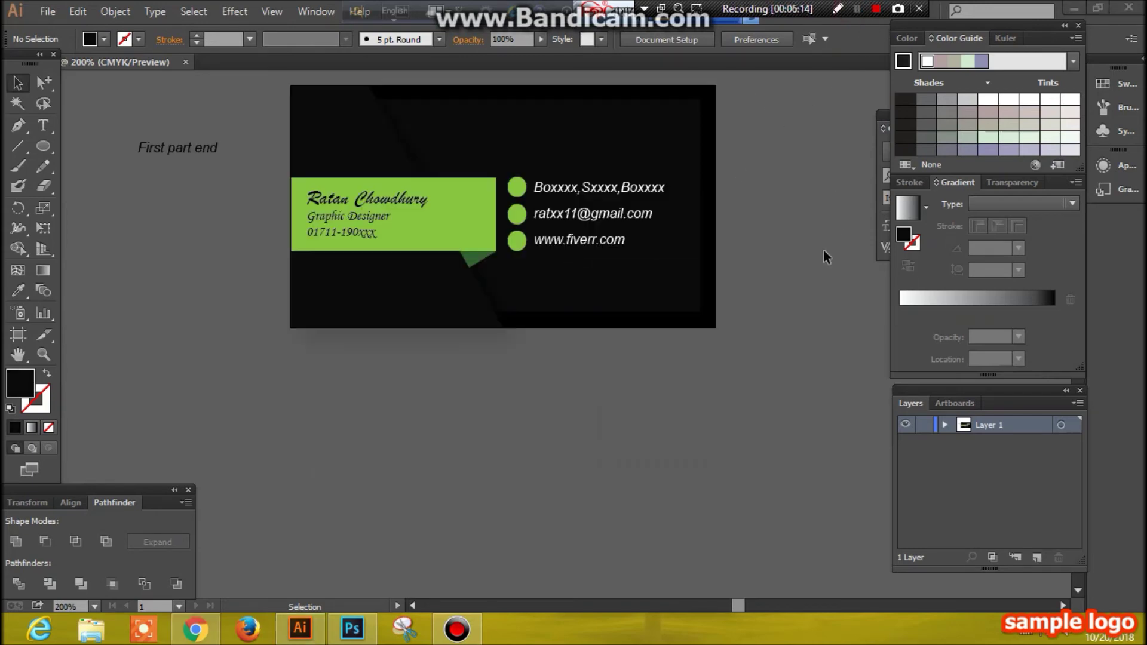
click(225, 151)
click(43, 125)
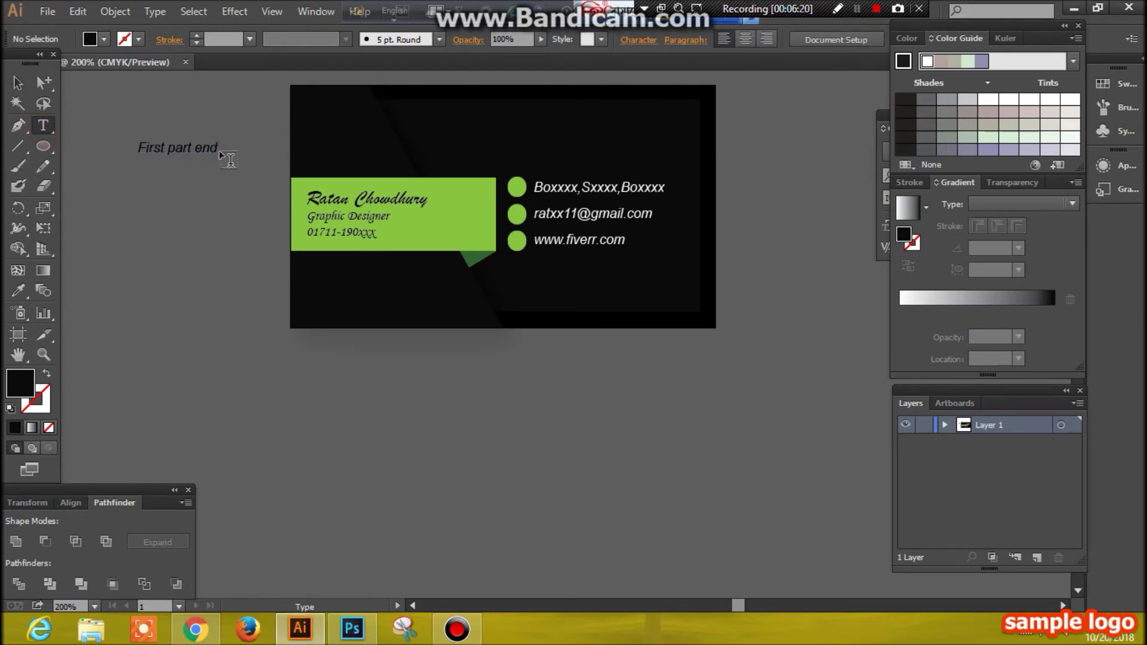
drag(217, 149, 122, 145)
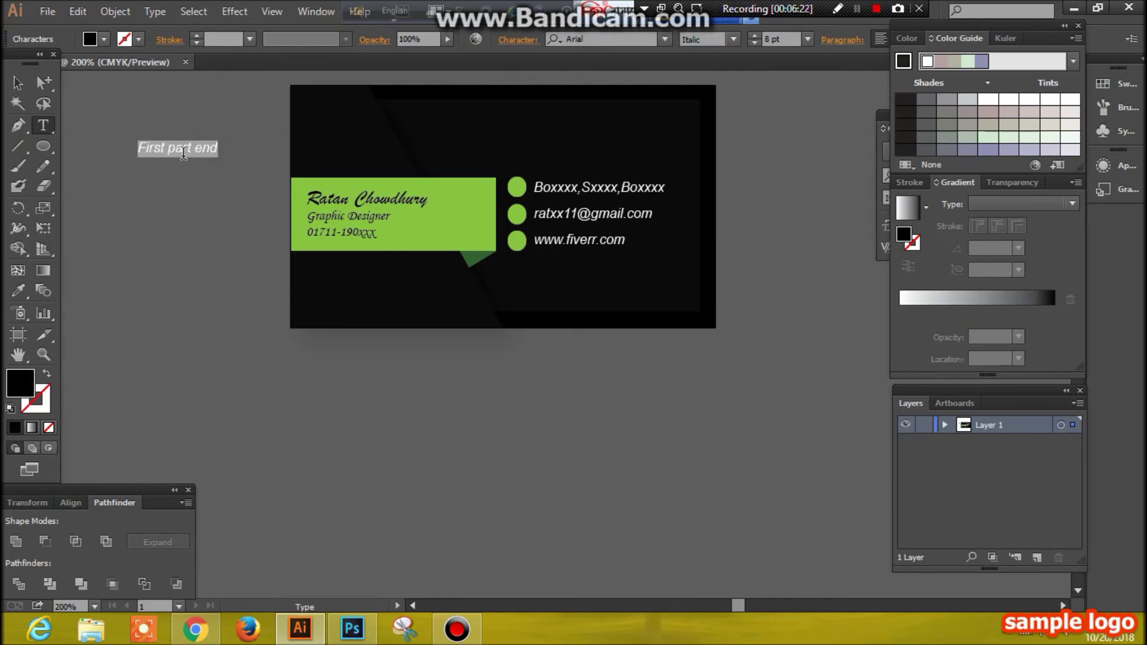
click(196, 253)
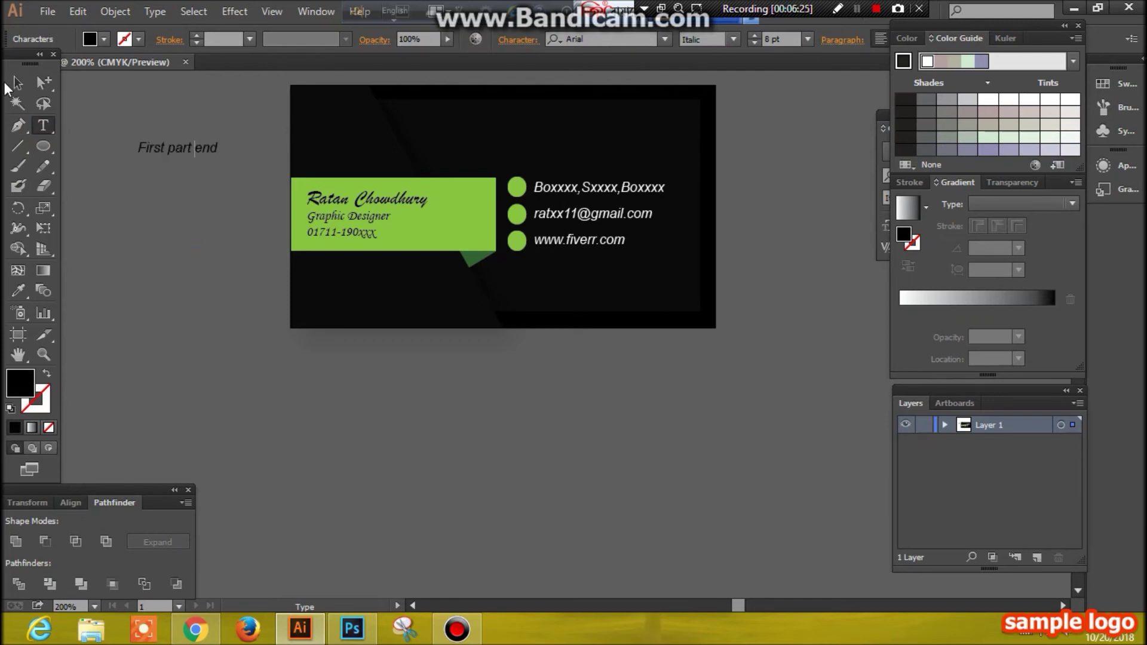
click(16, 337)
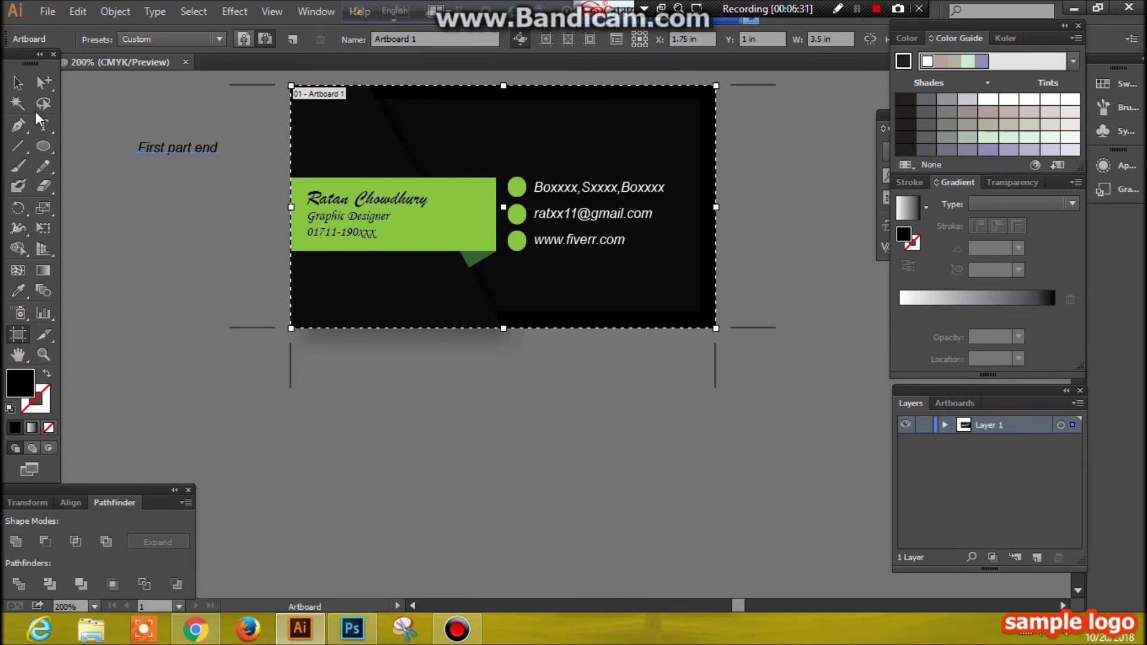
Add an 'Alt' note below the 'First part end' label.
click(43, 127)
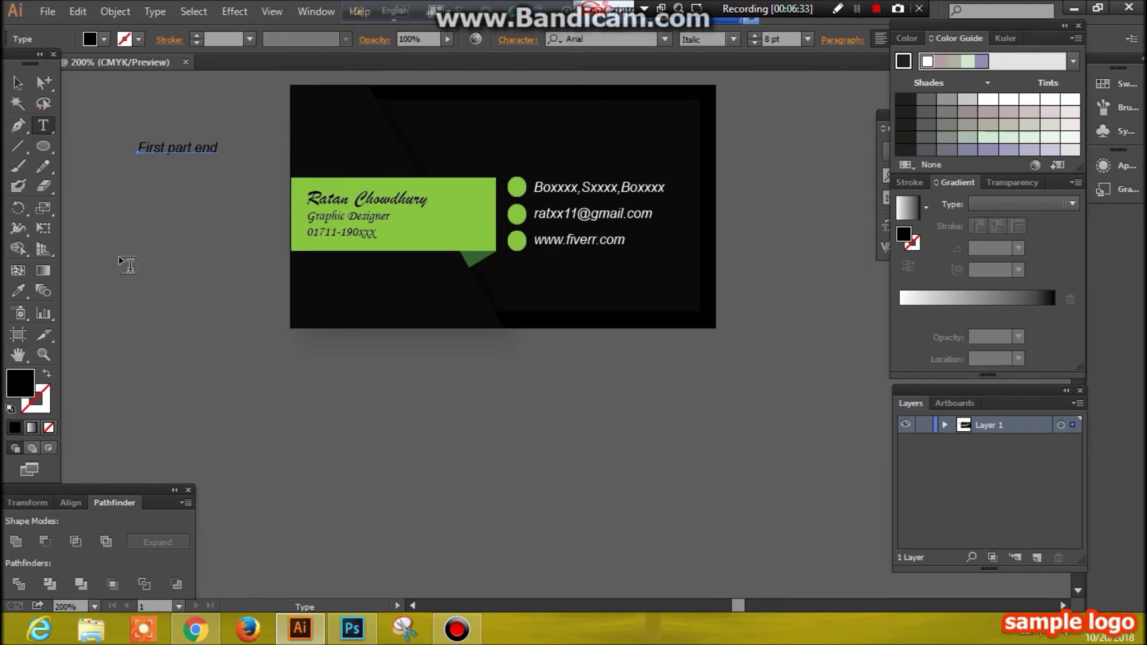
click(119, 255)
text(Alt+)
Alt-drag the card's artboard downward to duplicate it below the original.
click(18, 338)
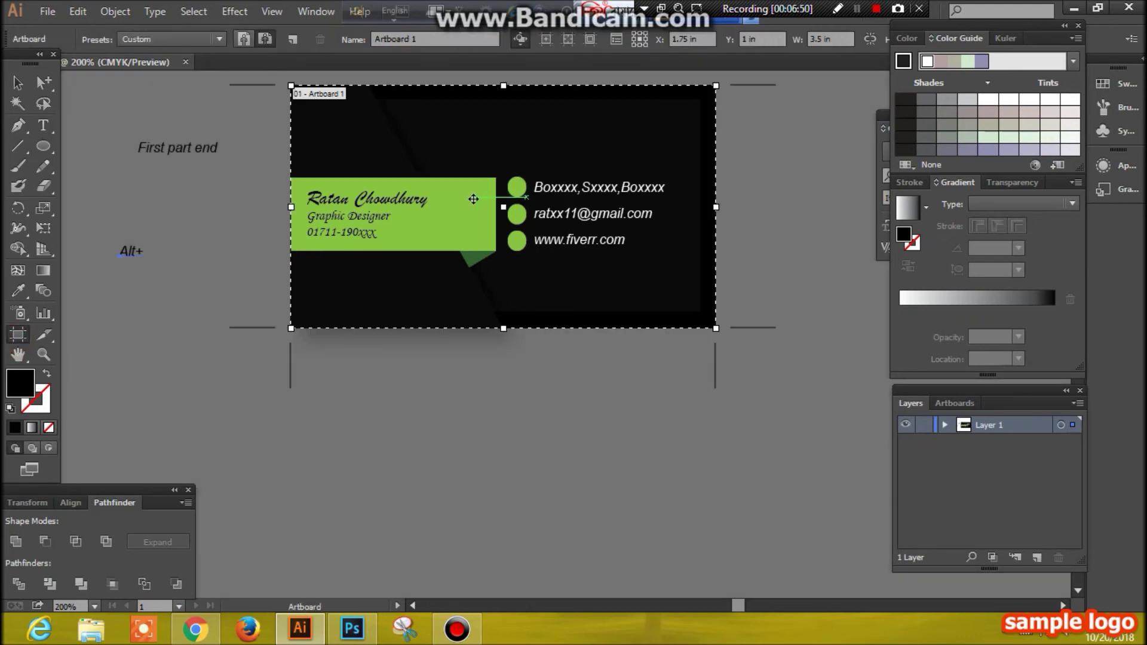
drag(473, 199, 477, 460)
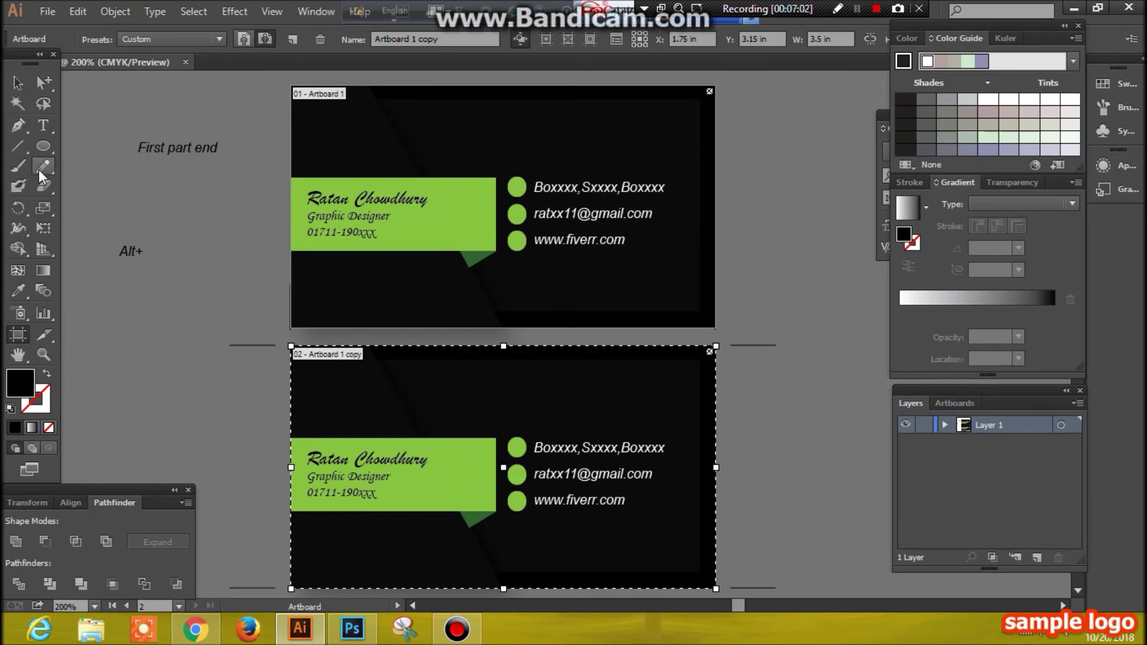
click(15, 86)
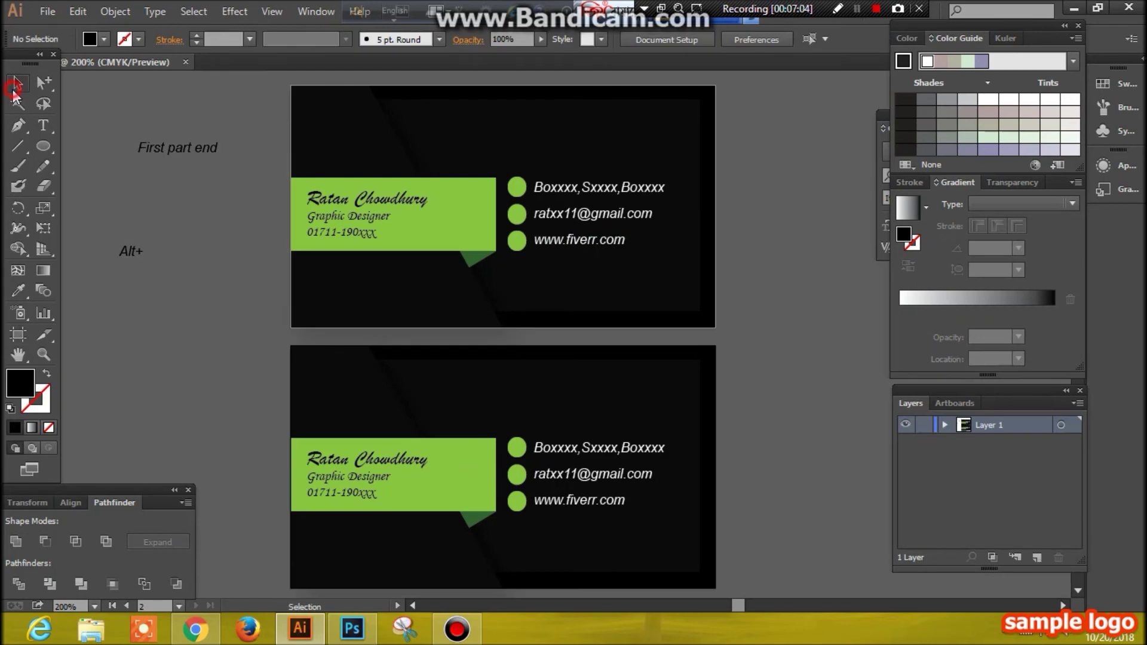
Delete the green ribbon and the three contact lines from the lower card.
click(396, 475)
key(Delete)
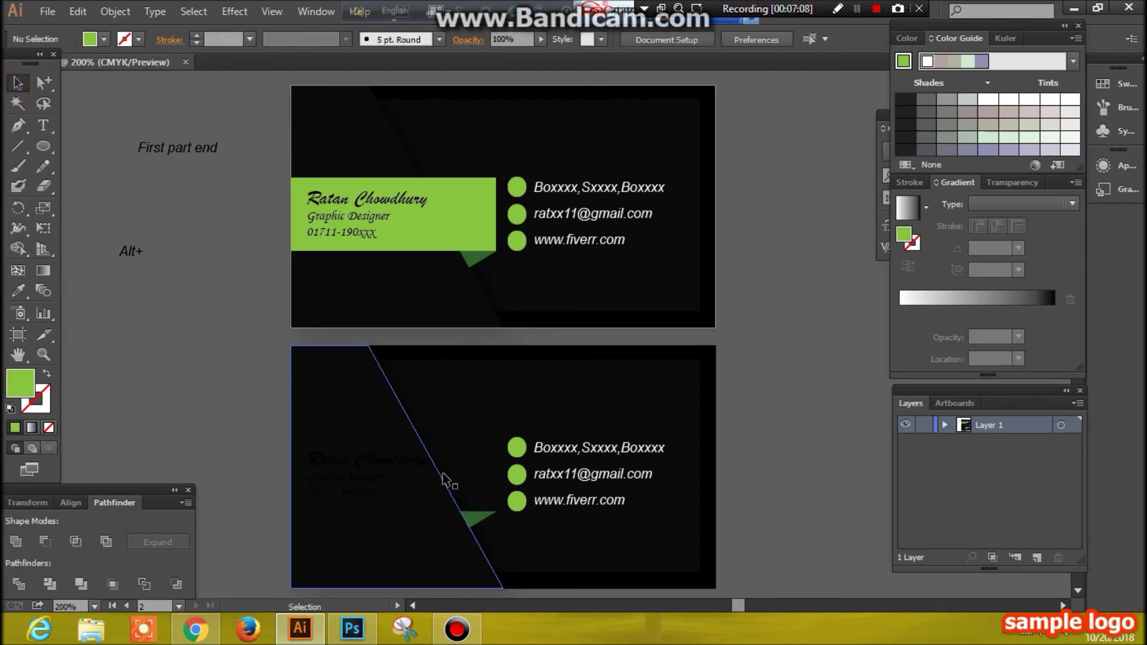
click(579, 474)
key(Delete)
click(589, 448)
key(Delete)
click(581, 500)
key(Delete)
Delete the three green bullet dots and the small green triangle from the lower card.
click(517, 500)
key(Delete)
click(517, 475)
key(Delete)
click(516, 449)
key(Delete)
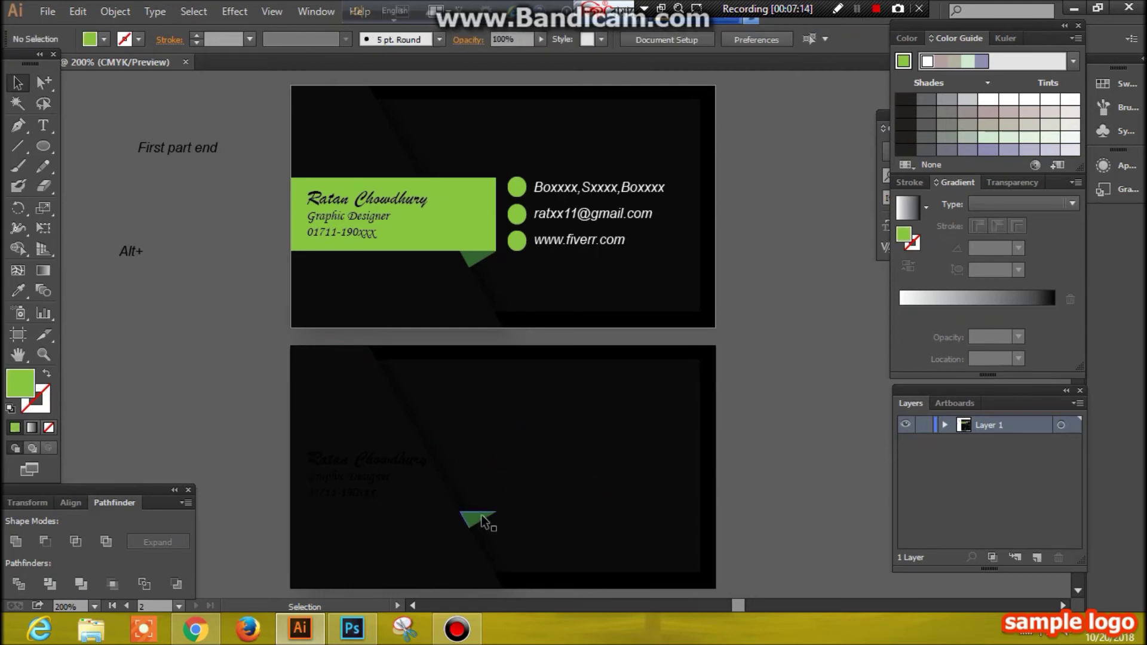
click(478, 518)
key(Delete)
Delete the name, title and phone text and the dark diagonal shape.
click(365, 469)
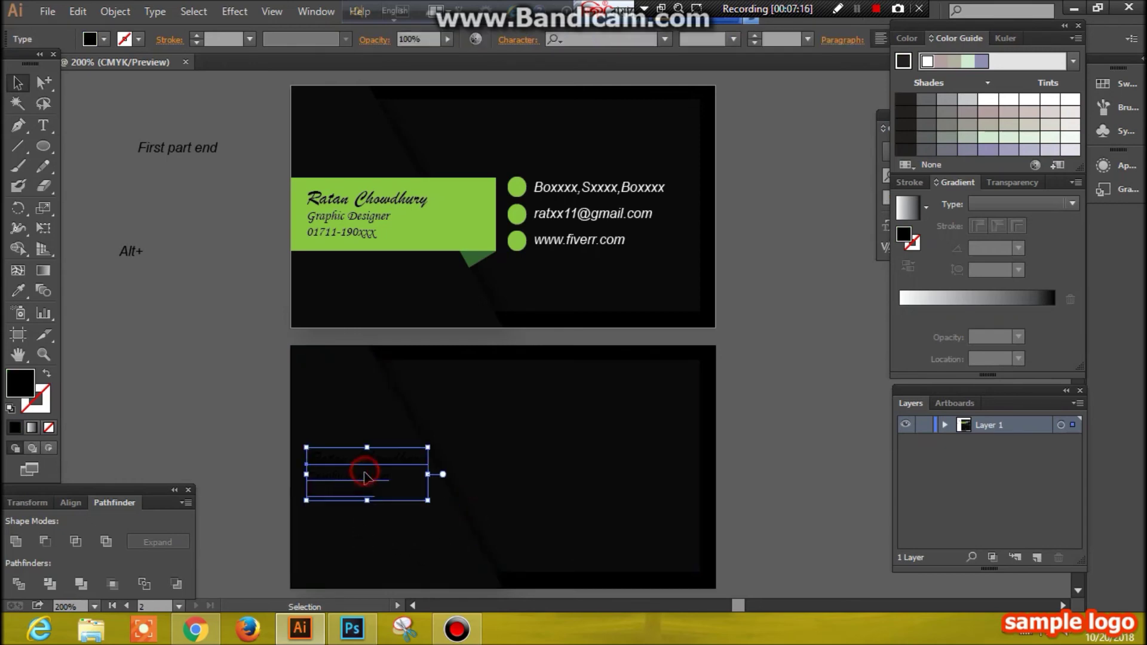
key(Delete)
click(396, 524)
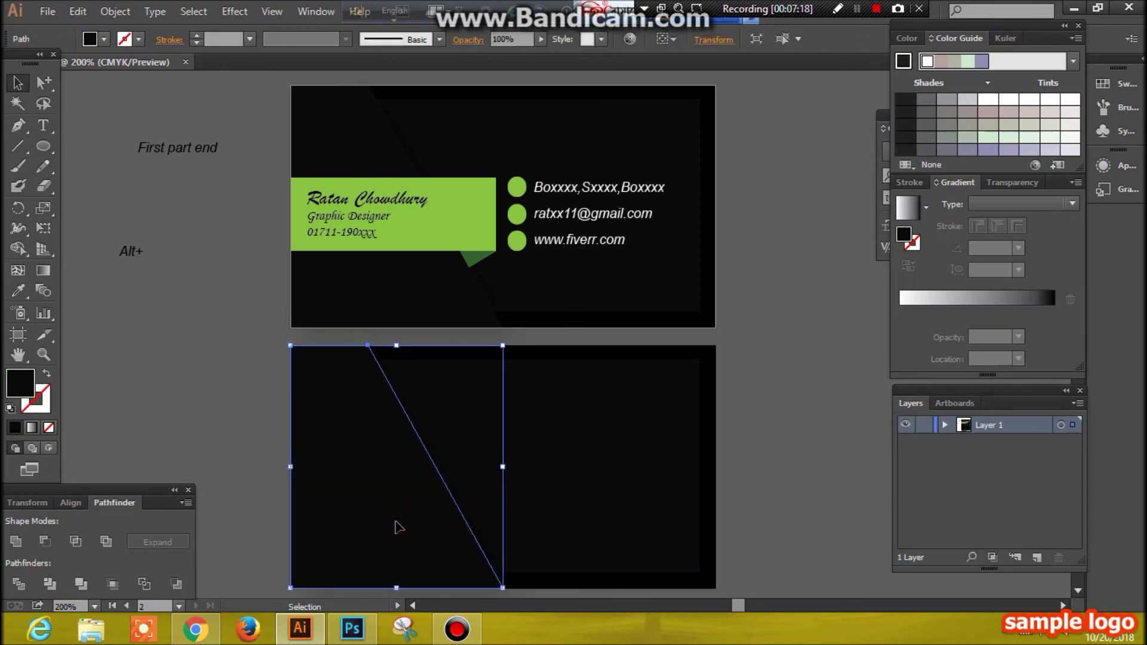
key(Delete)
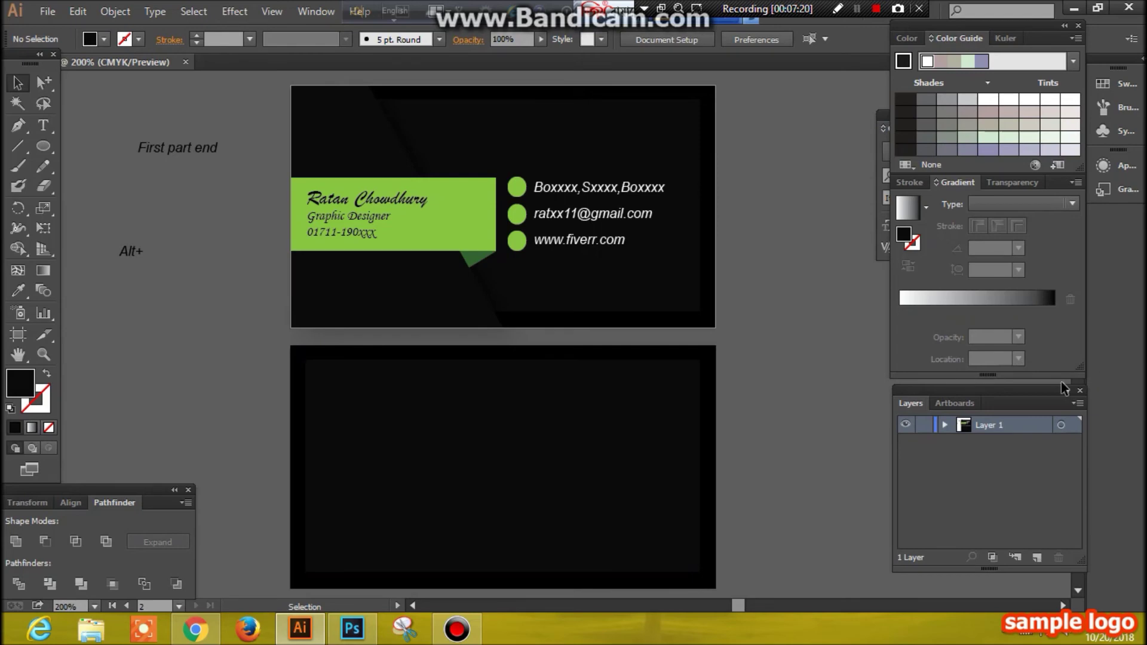
click(47, 148)
click(100, 149)
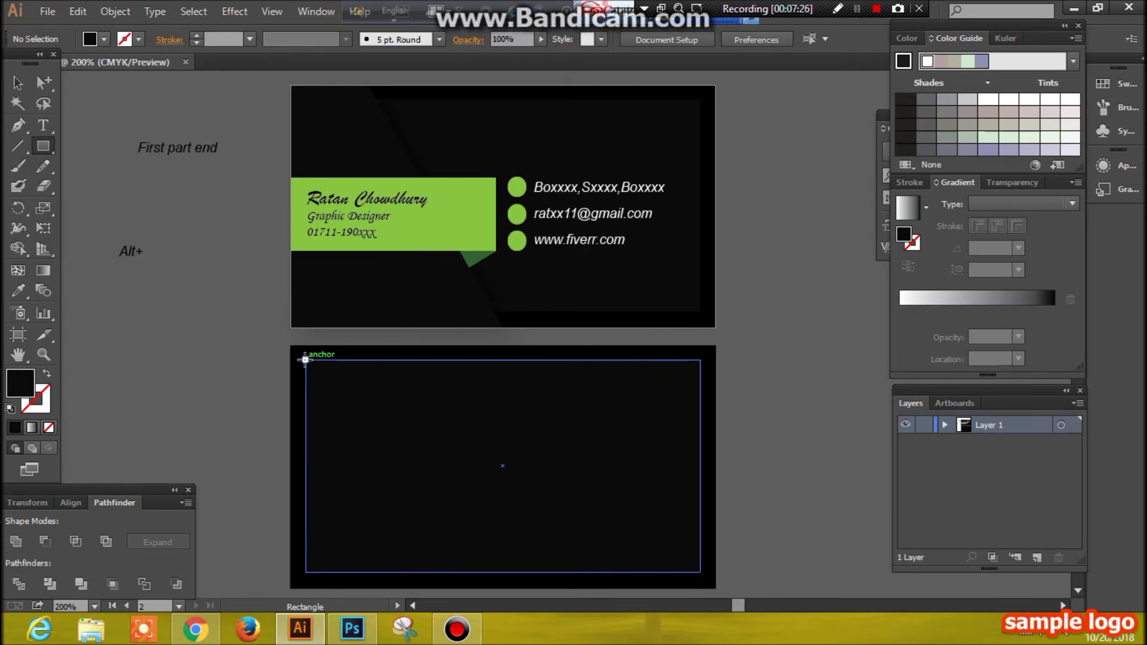
Draw a wide white-filled rectangle across the top of the back card.
mouse_move(305, 360)
mouse_down()
mouse_move(504, 460)
mouse_move(579, 463)
mouse_up()
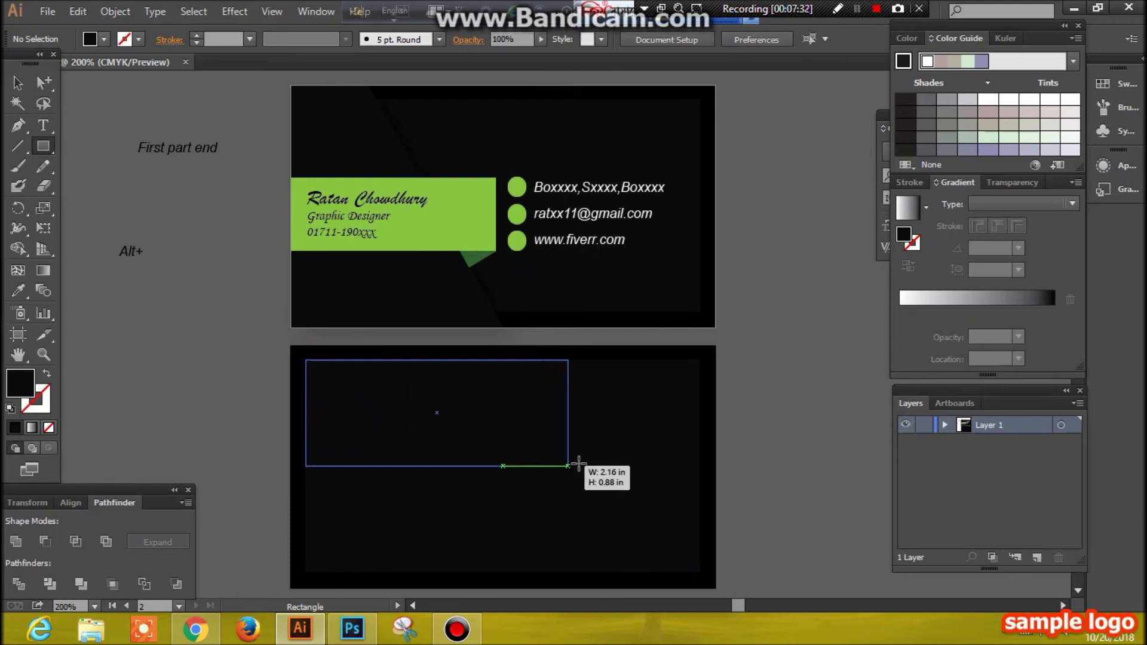
drag(579, 464, 699, 463)
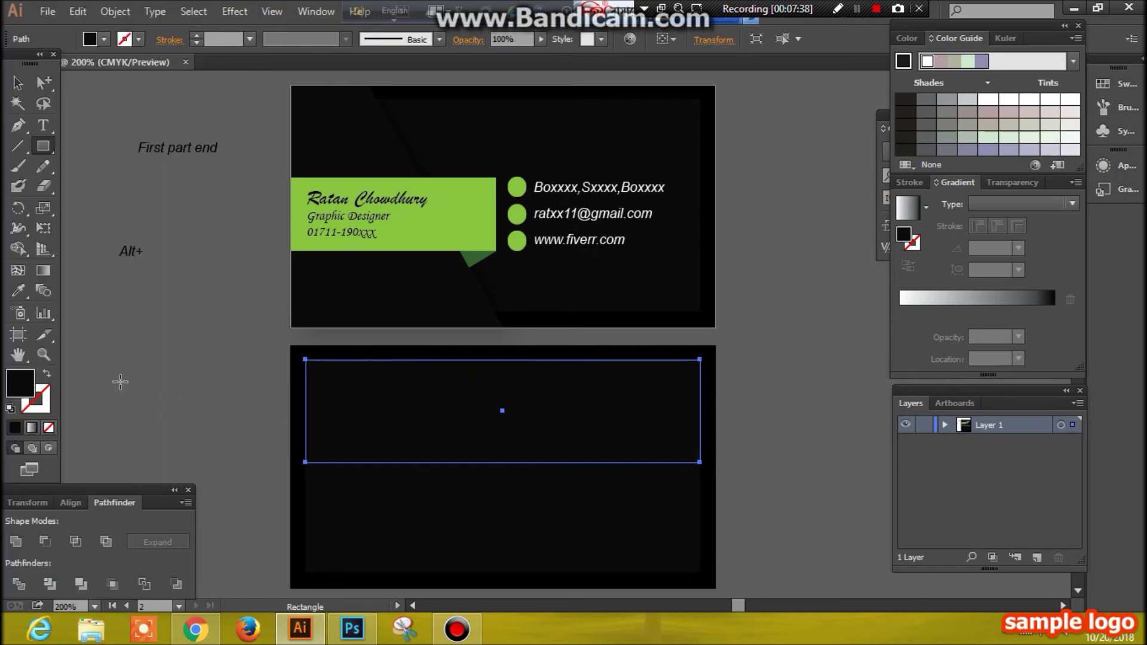
click(102, 38)
click(35, 68)
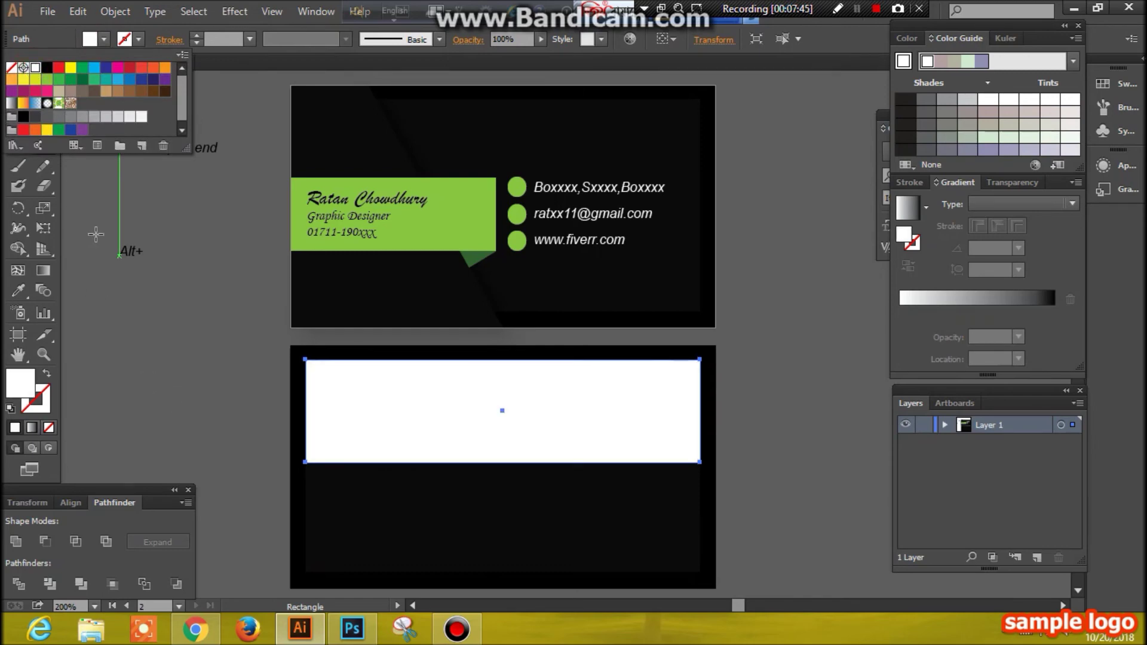
click(163, 371)
key(v)
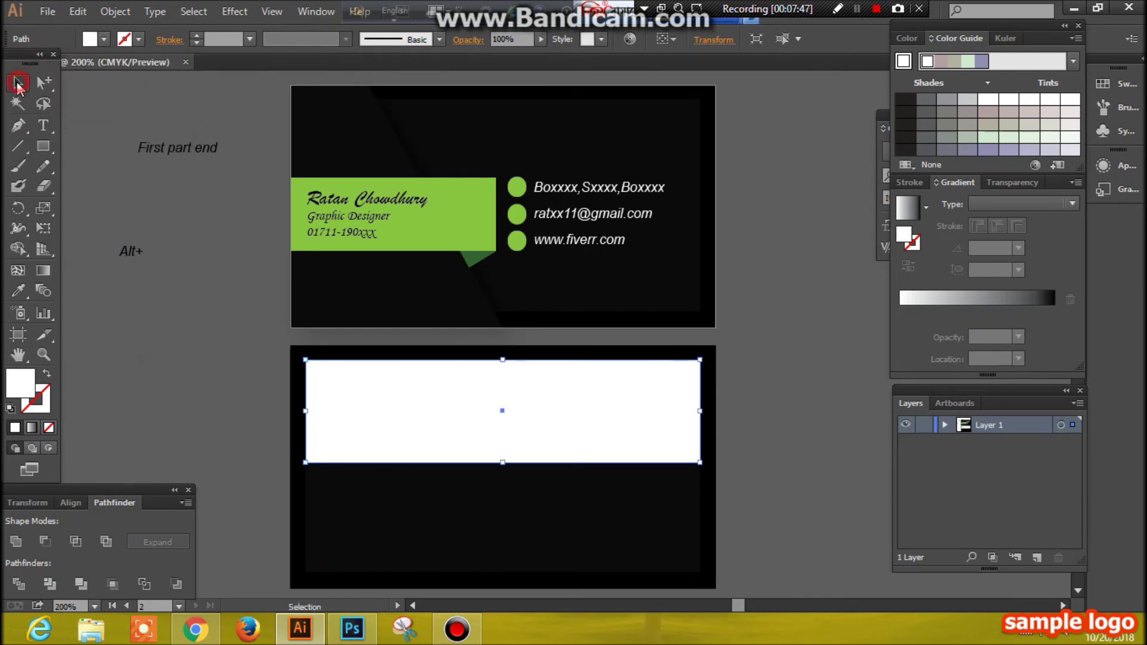
click(171, 383)
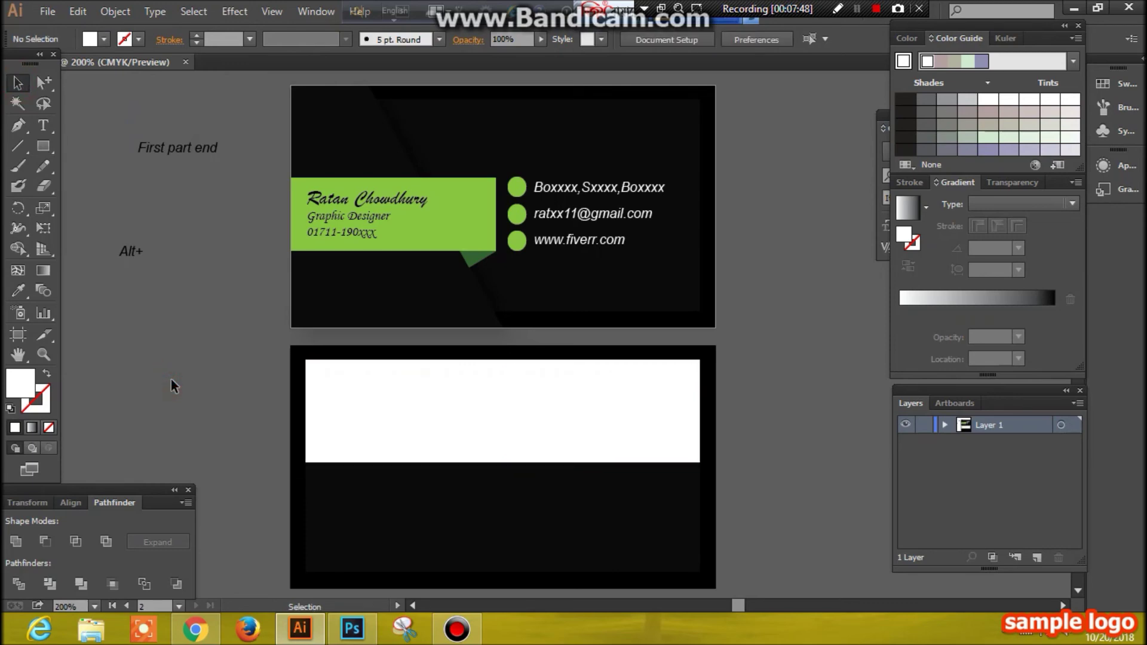
Add a '2nd part' label on the pasteboard left of the back card.
click(42, 128)
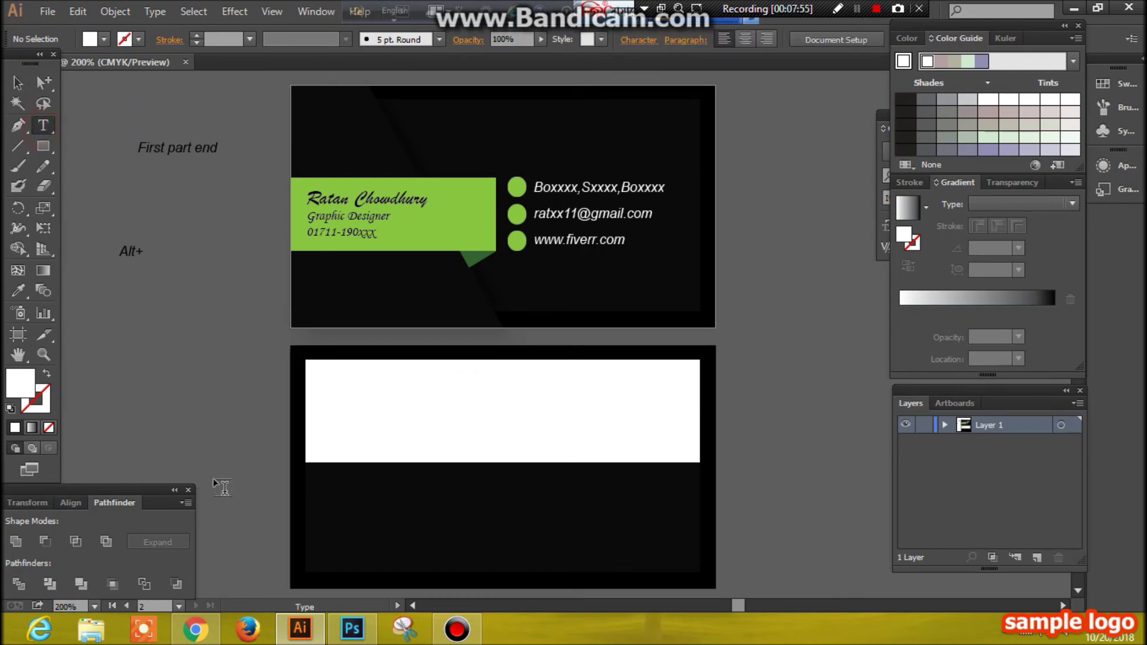
click(152, 419)
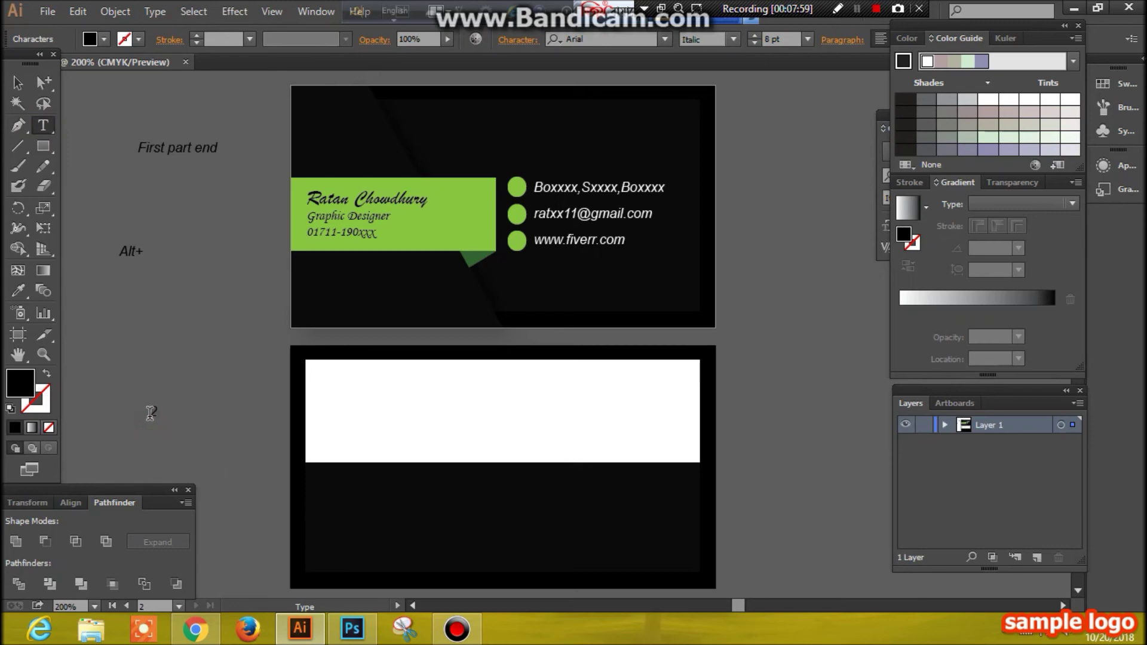
text(2nd)
text( part)
triple_click(203, 413)
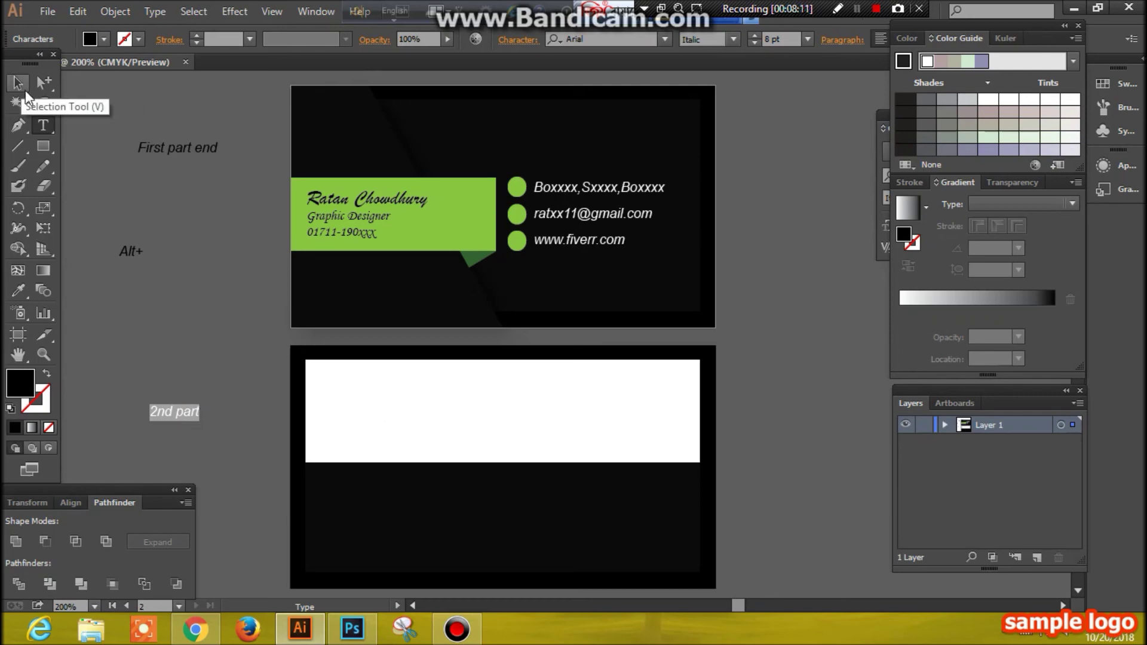
click(154, 335)
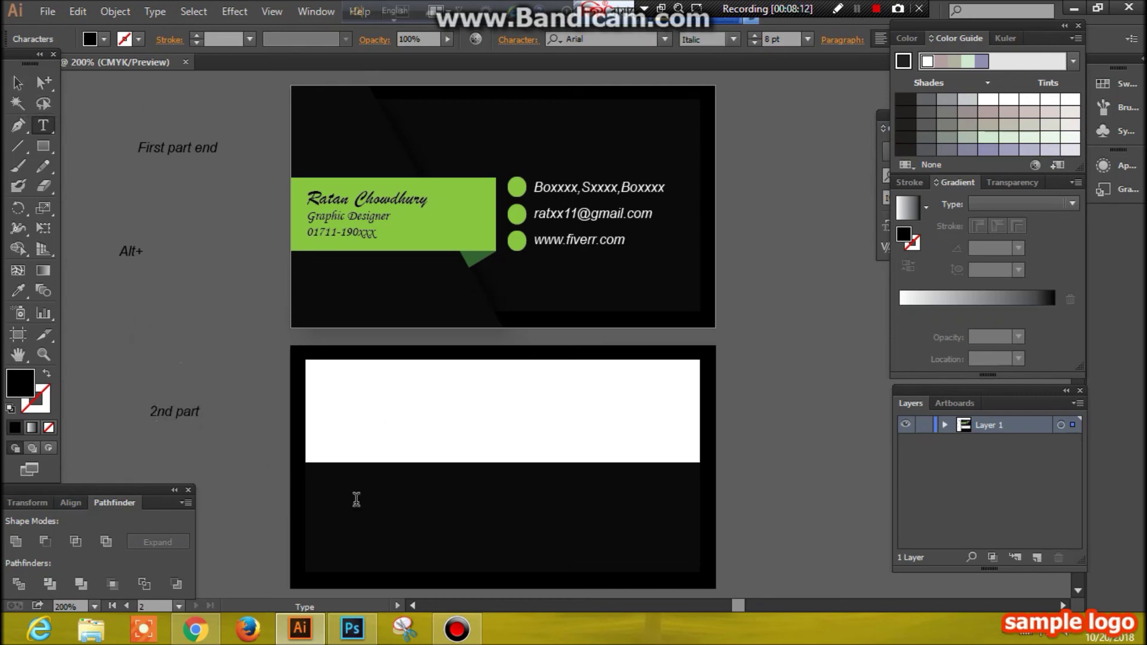
Place a new text insertion point inside the white band of the back card.
click(349, 426)
click(19, 83)
click(103, 197)
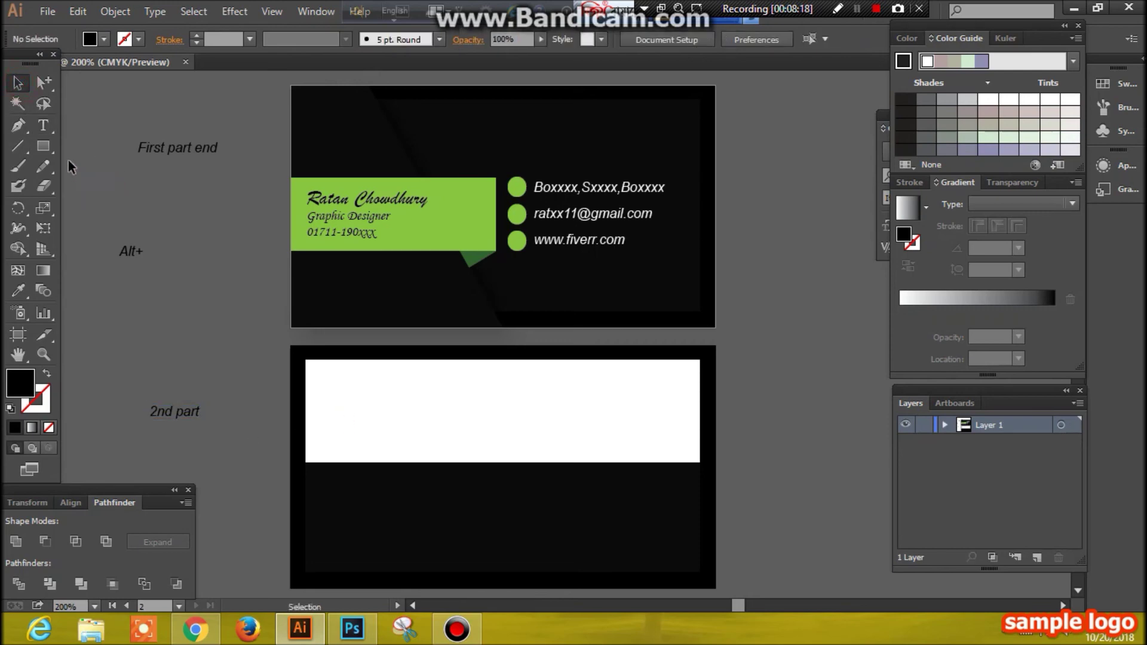
click(43, 125)
click(366, 427)
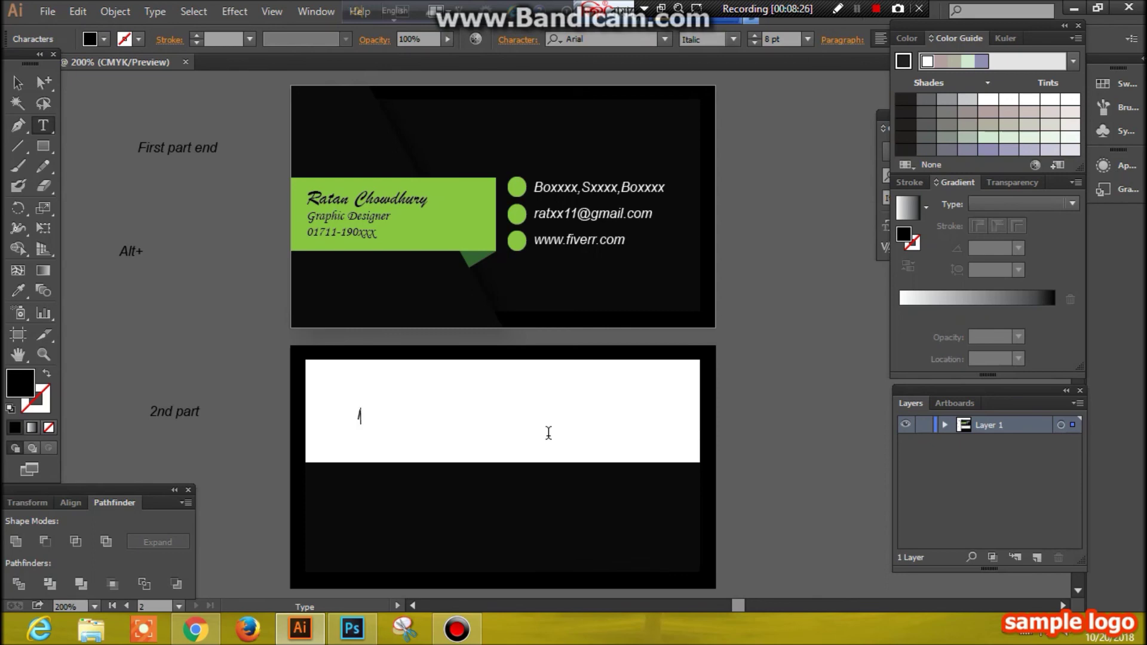
Type a 'C' in the white band left of the starburst and select it.
text(n)
click(857, 9)
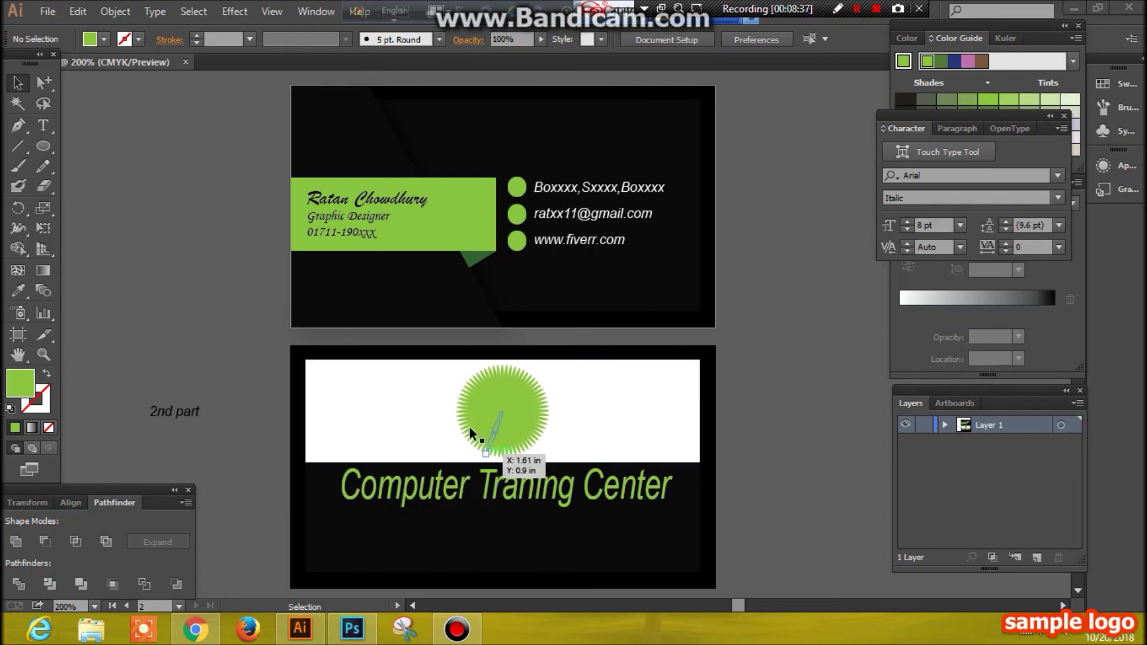
click(45, 130)
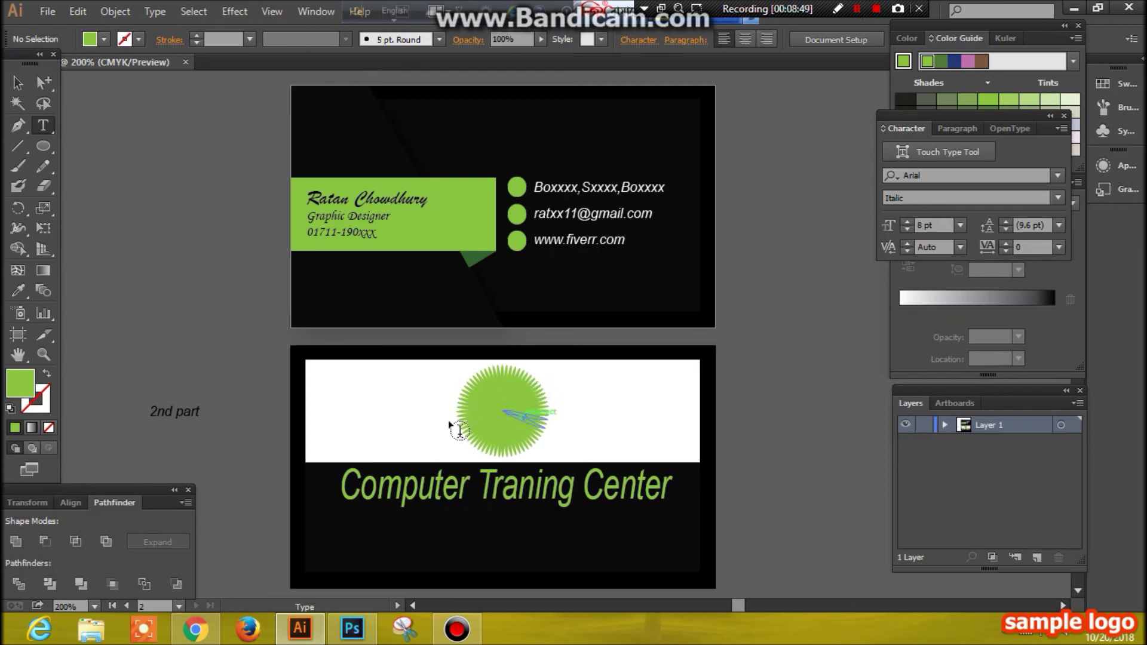
click(357, 399)
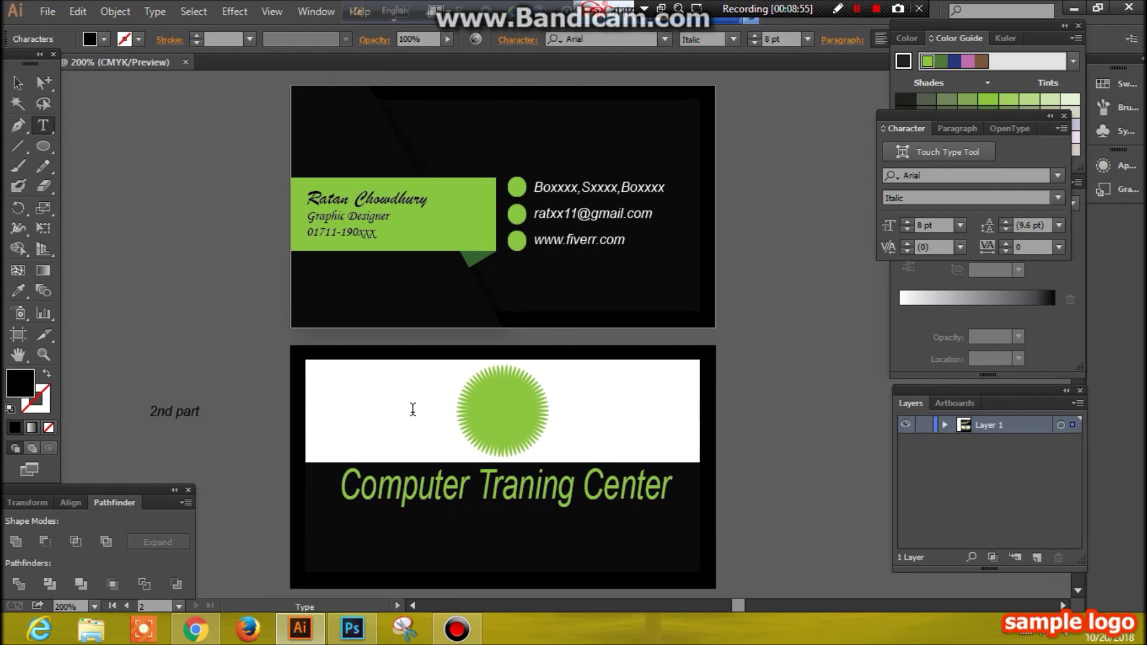
text(C)
drag(369, 393, 343, 398)
Set the C to Algerian, raise it step by step to 24 pt, and drag it onto the starburst.
click(665, 39)
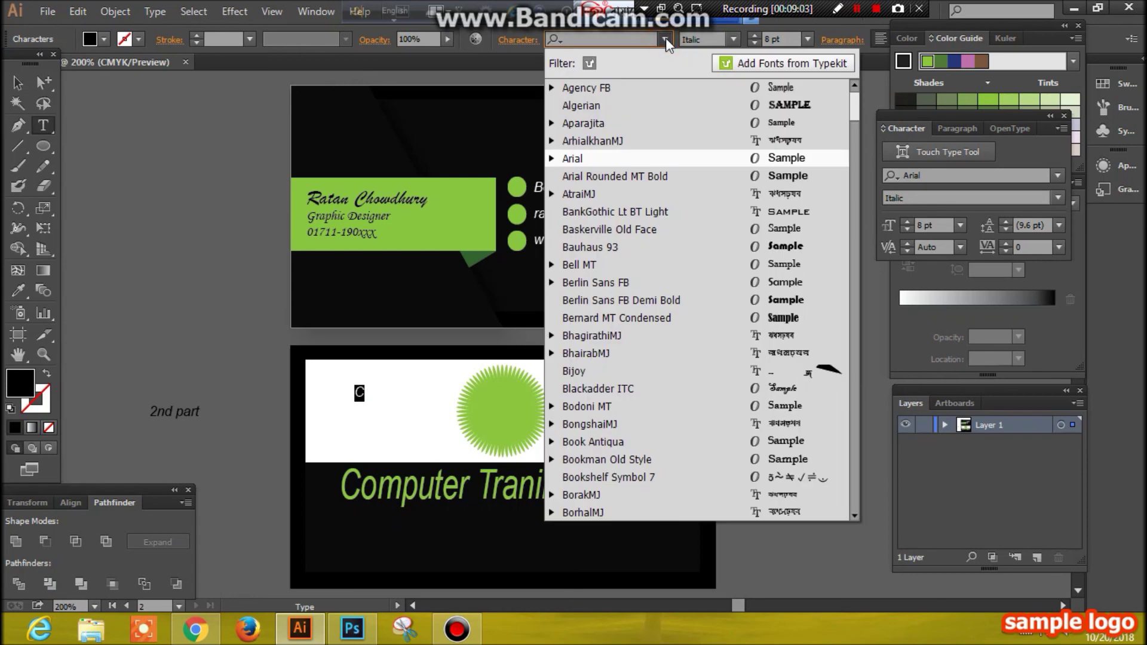
click(809, 108)
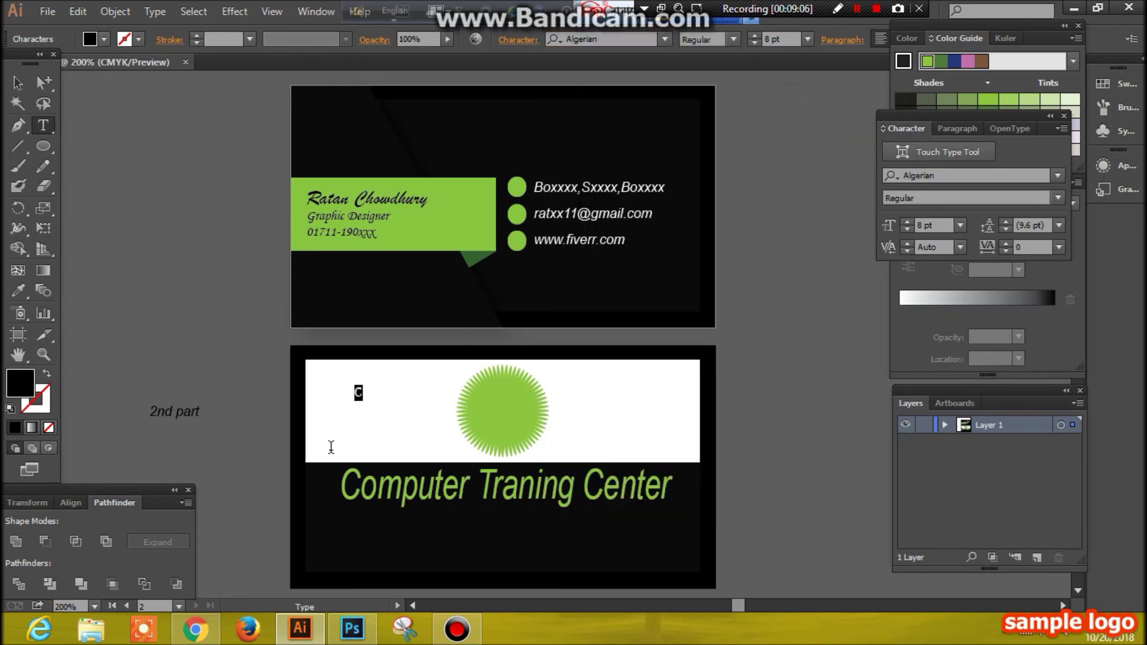
click(808, 39)
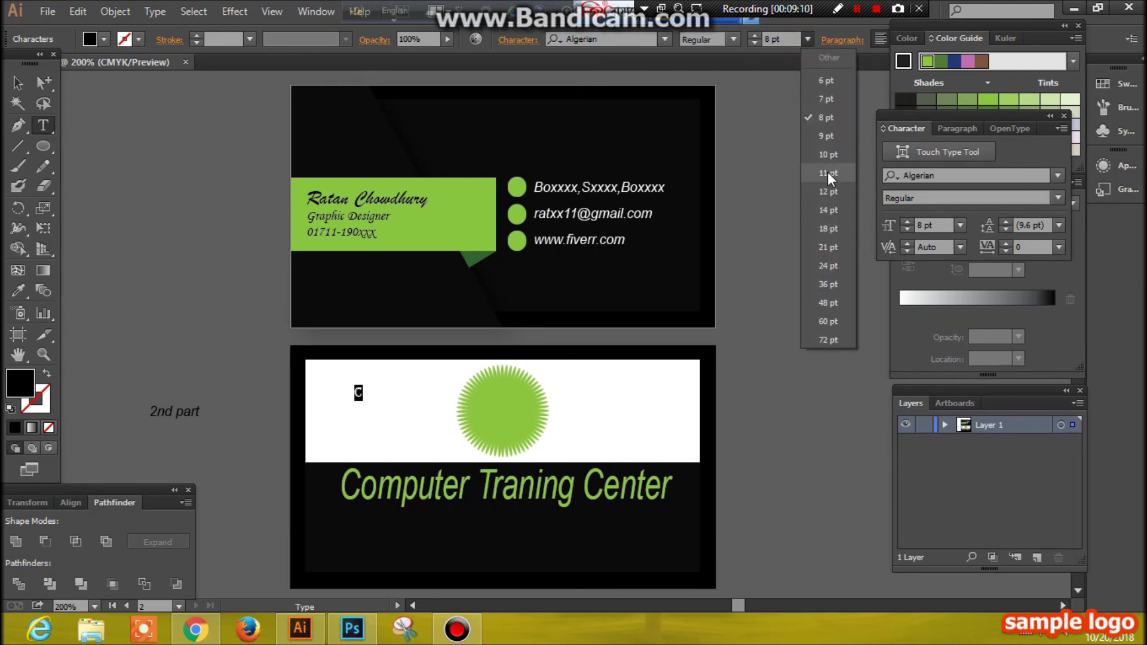
click(828, 192)
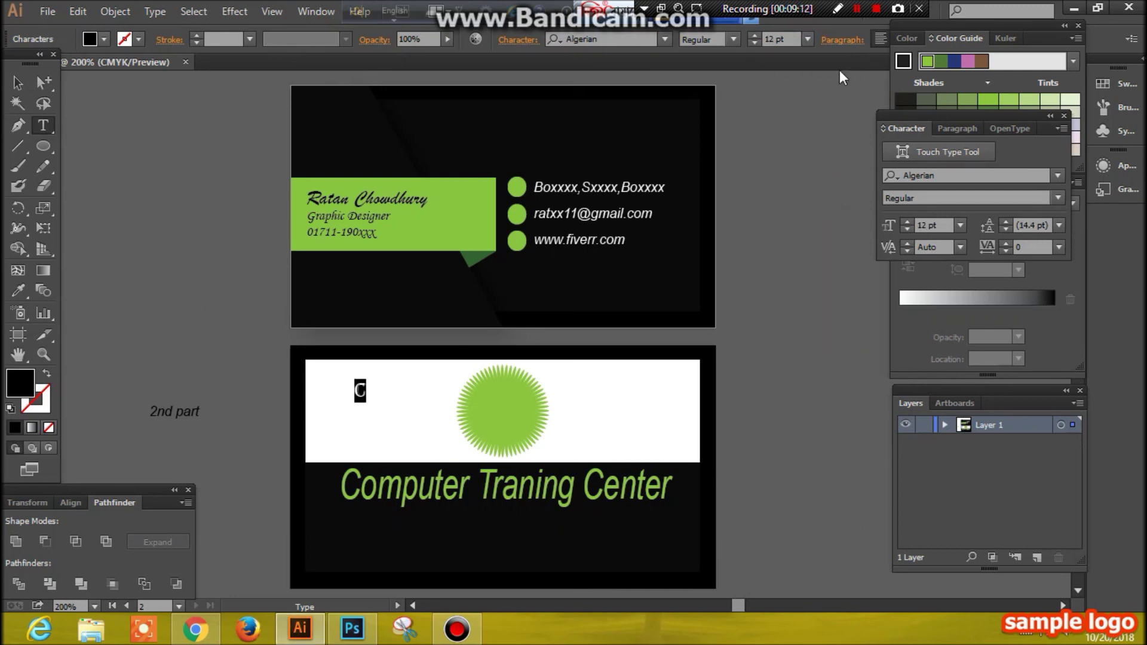
click(808, 39)
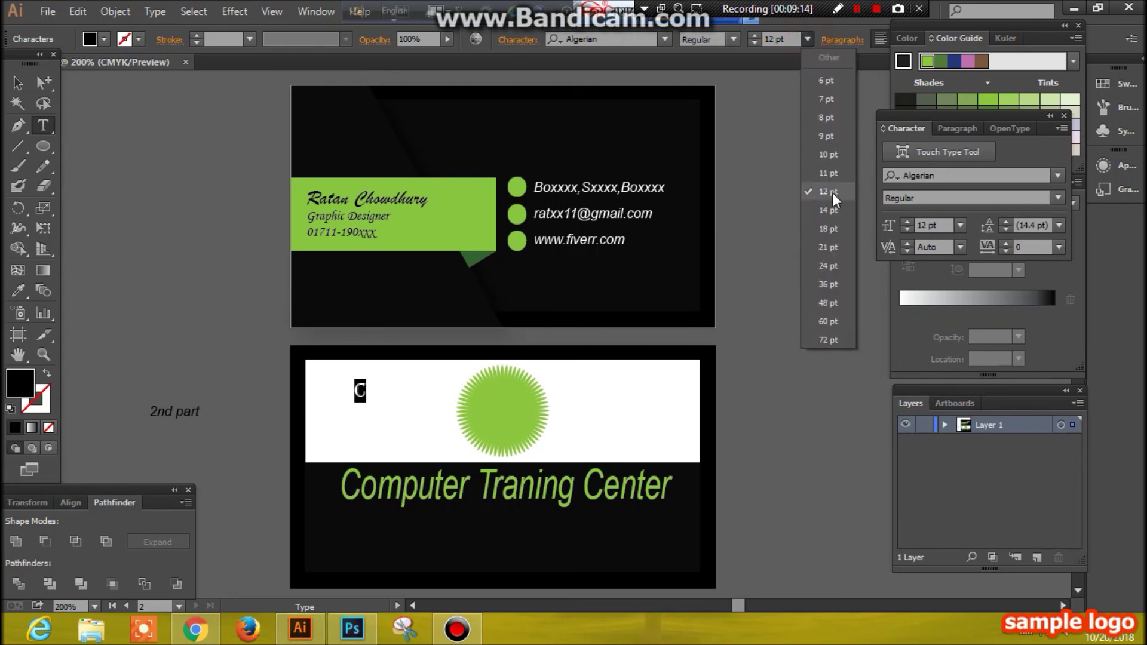
click(826, 208)
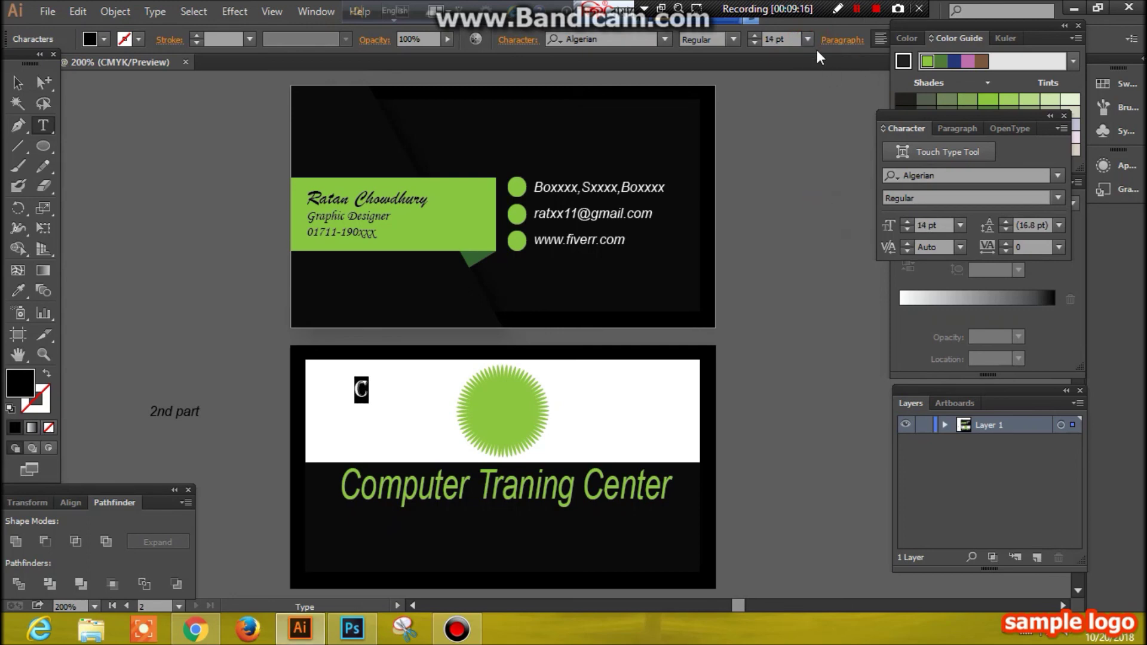
click(809, 39)
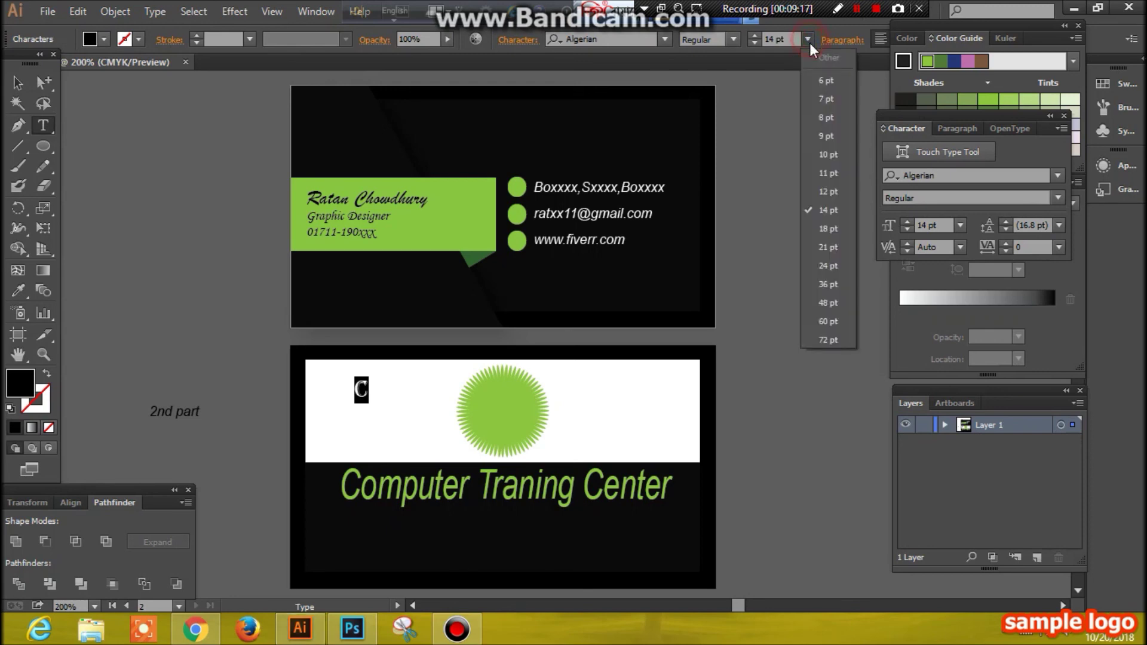
click(827, 232)
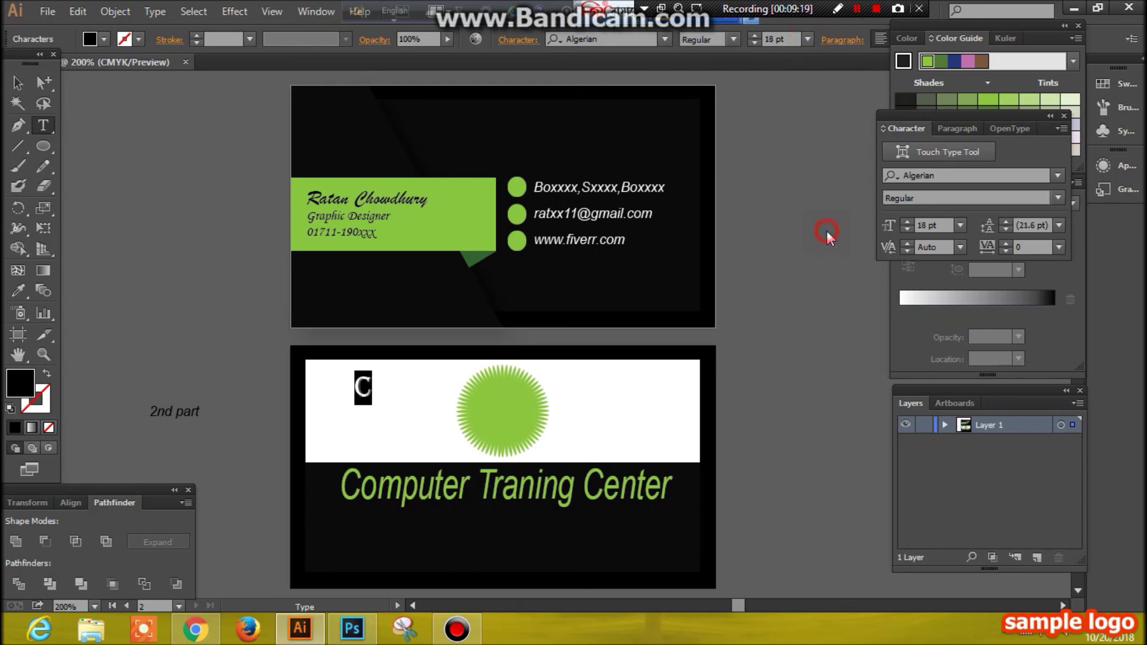
click(808, 39)
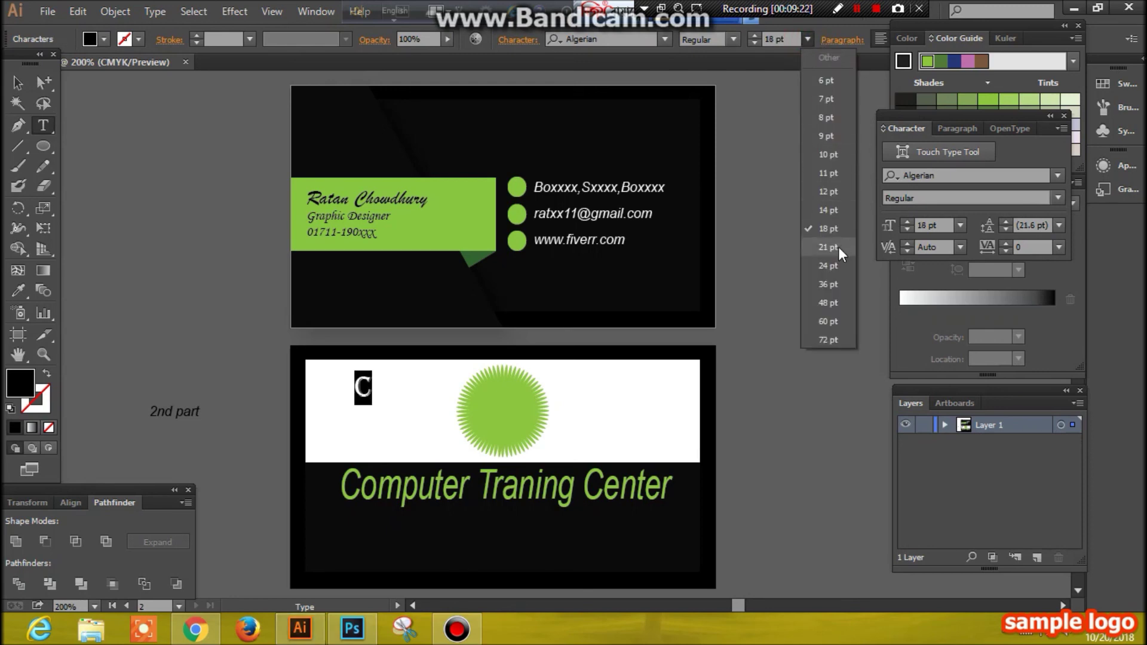
click(832, 267)
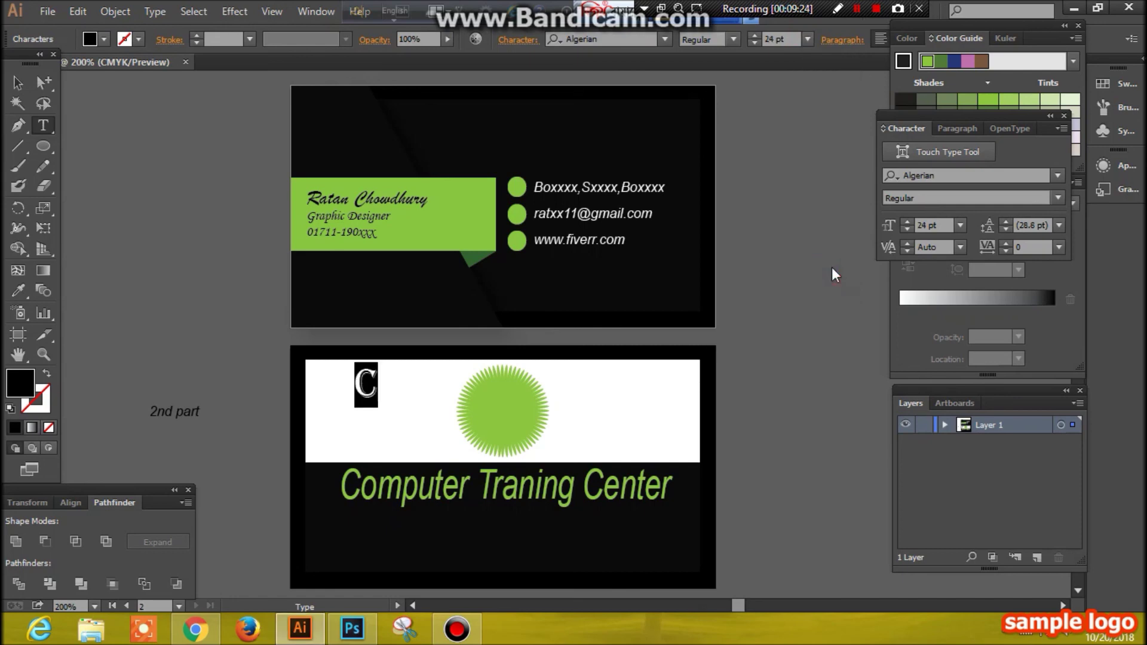
click(18, 83)
drag(363, 387, 494, 412)
Nudge the C down to centre it on the green starburst, then deselect.
click(797, 428)
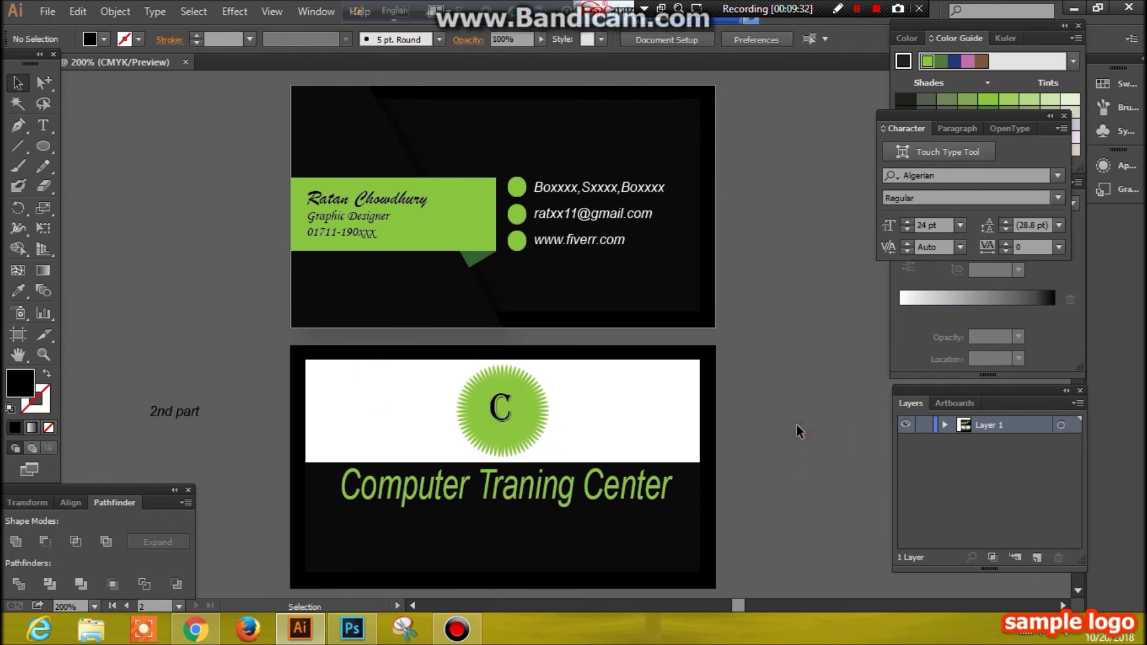
click(504, 419)
key(Down)
key(Down)
key(Down)
click(800, 393)
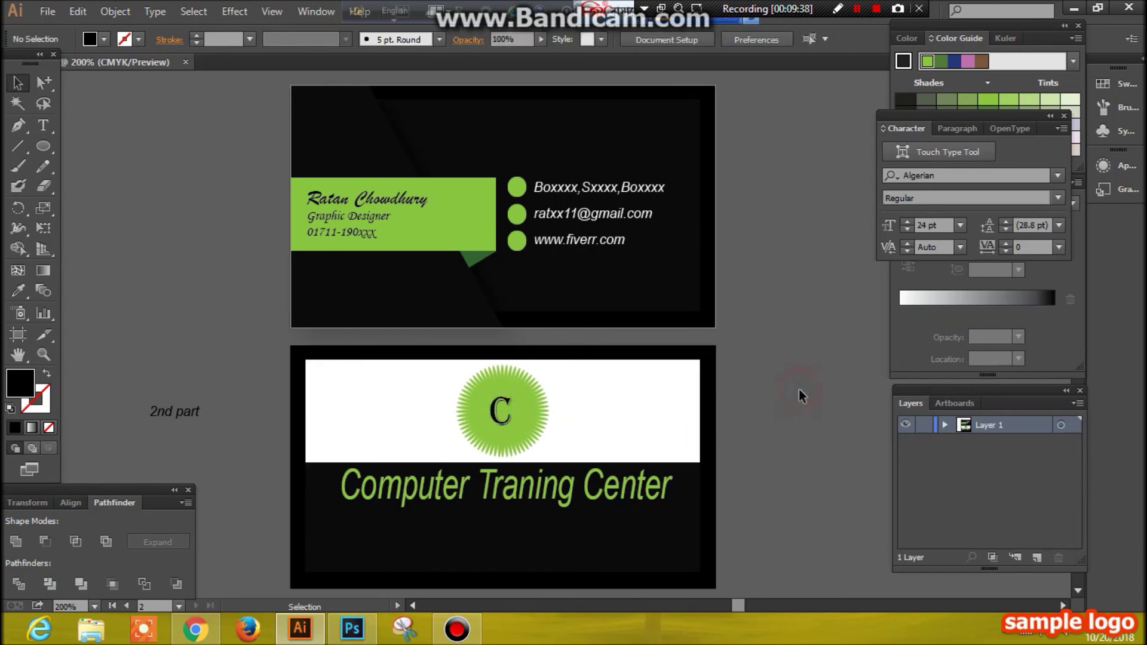